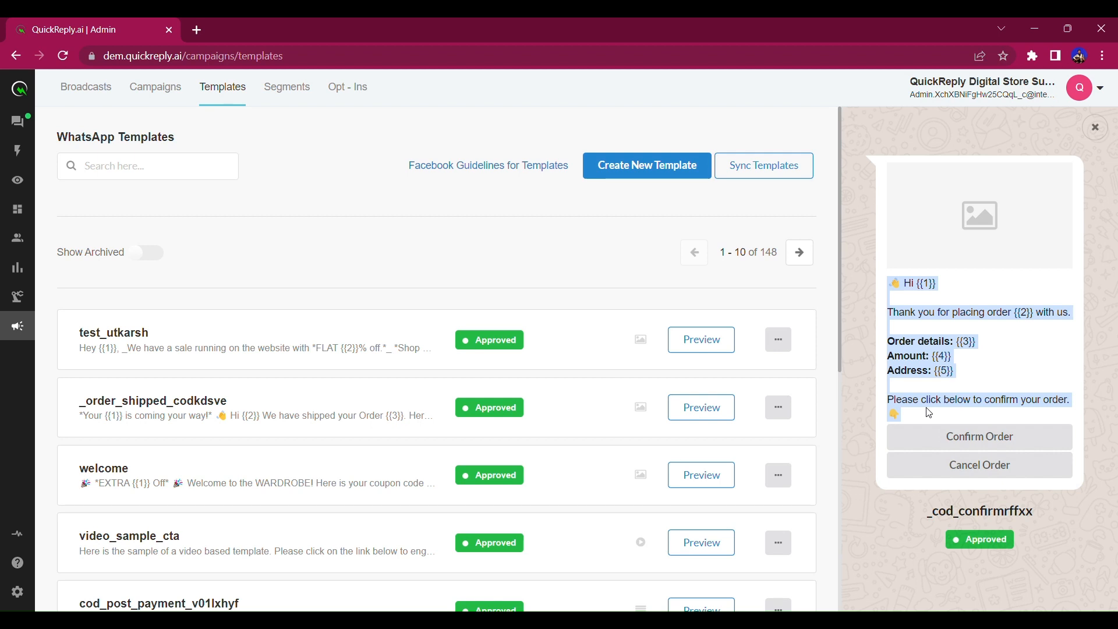
# Create a new message template named test_qr.
pyautogui.click(929, 413)
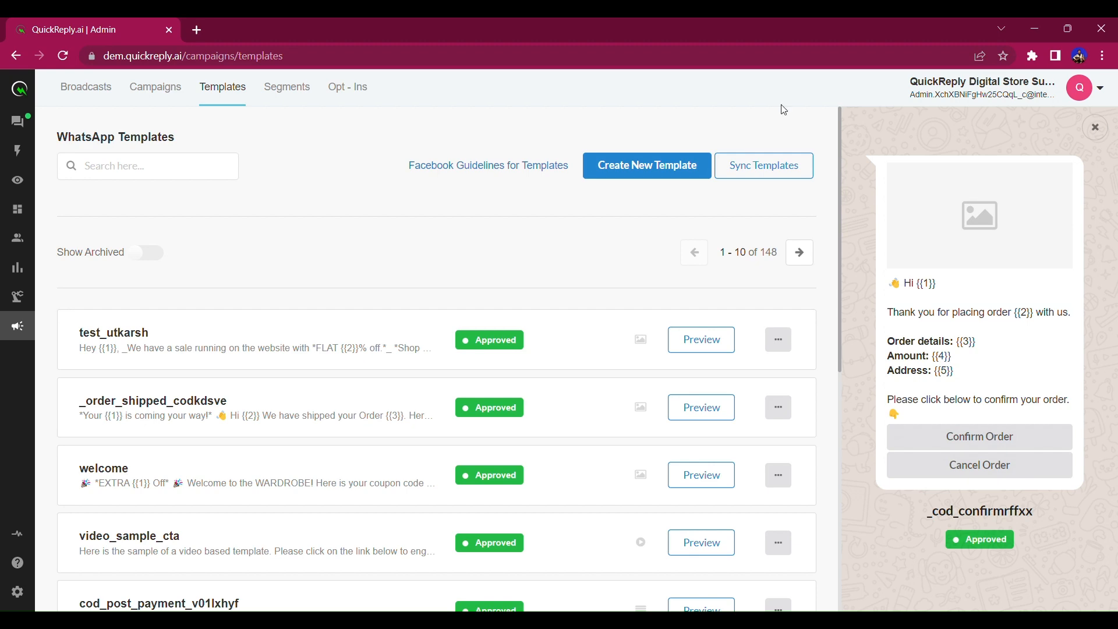
pyautogui.click(651, 171)
pyautogui.write('test')
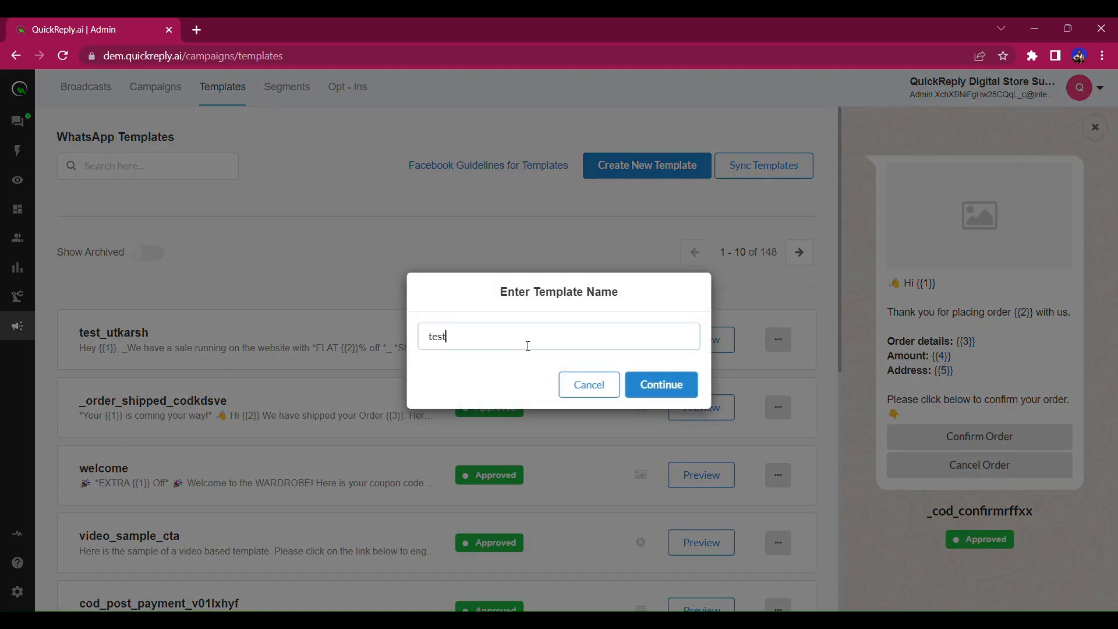
pyautogui.write('_qr')
pyautogui.click(661, 384)
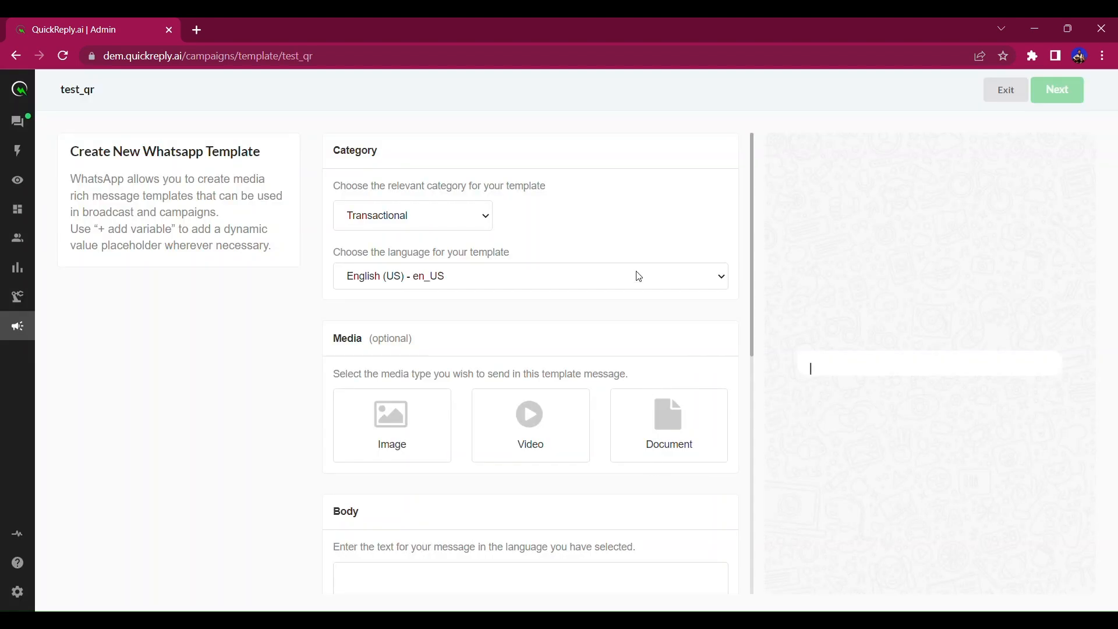
# Write the body 'Hey {{1}}' and 'We have launched a new Collection - {{2}}' on two lines.
pyautogui.scroll(-3, 497, 372)
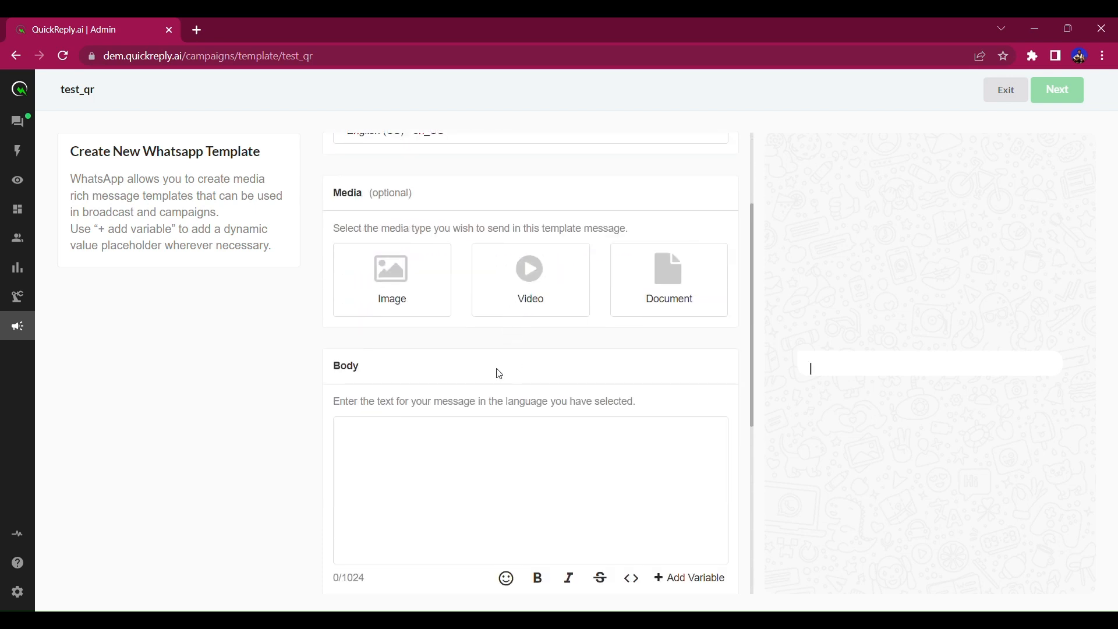
pyautogui.click(489, 469)
pyautogui.write('Hey')
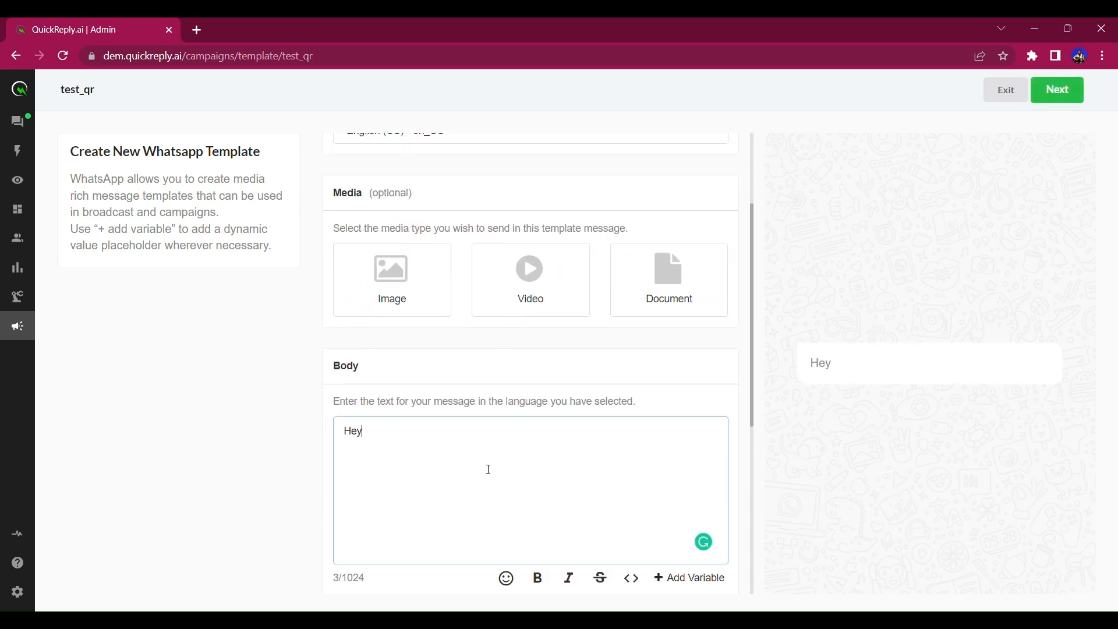
pyautogui.write(' {{1}}')
pyautogui.press('Return')
pyautogui.press('Return')
pyautogui.write('We have lau')
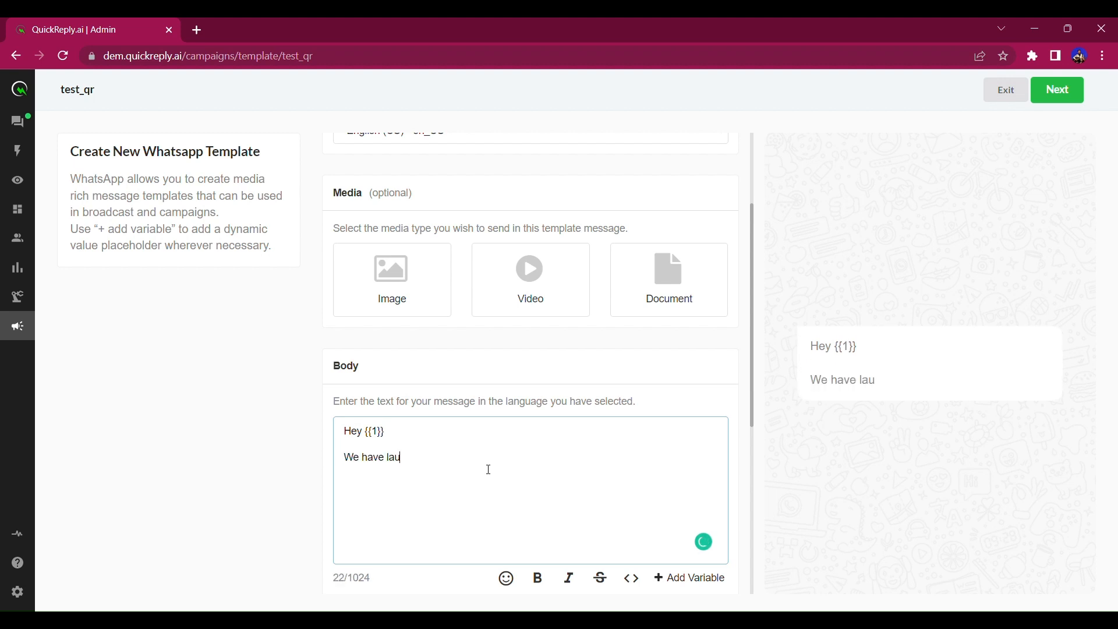
pyautogui.write('nched a new C')
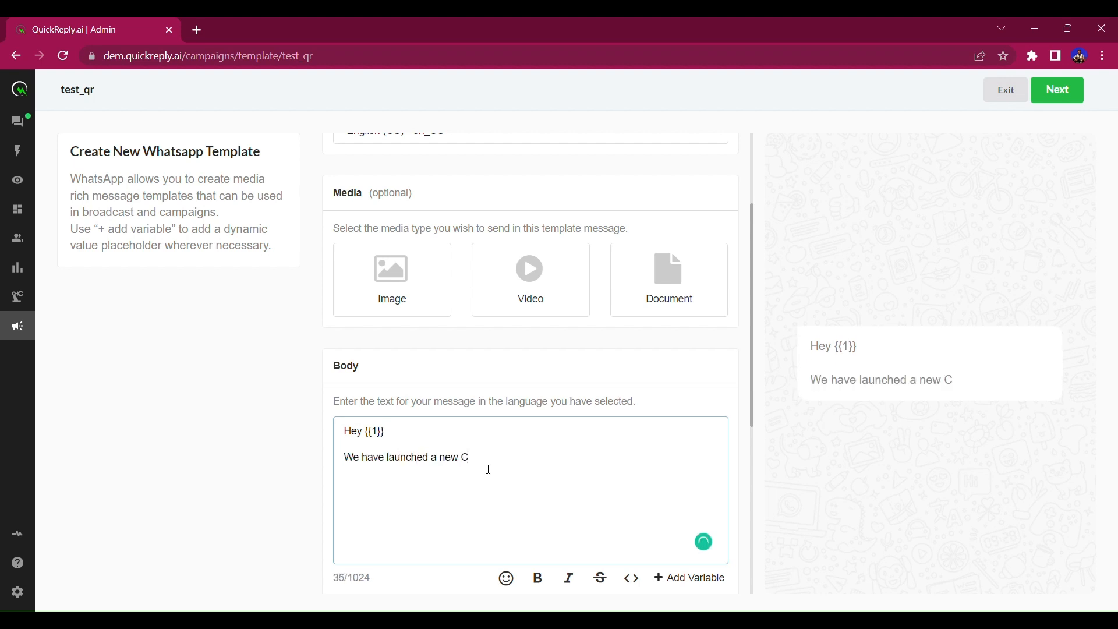
pyautogui.write('ollection - {{2}}')
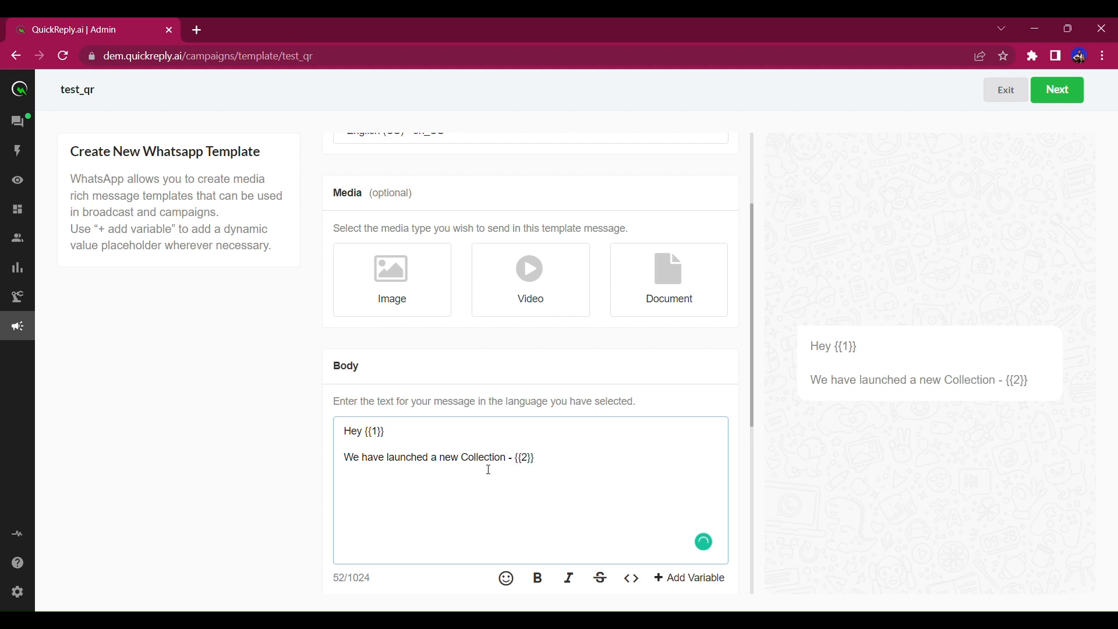
# Bold the 'Collection - {{2}}' phrase and select the example footer sentence.
pyautogui.hotkey('ctrl', 'shift', 'Left')
pyautogui.hotkey('ctrl', 'shift', 'Left')
pyautogui.hotkey('ctrl', 'shift', 'Left')
pyautogui.hotkey('ctrl', 'shift', 'Left')
pyautogui.hotkey('ctrl', 'shift', 'Right')
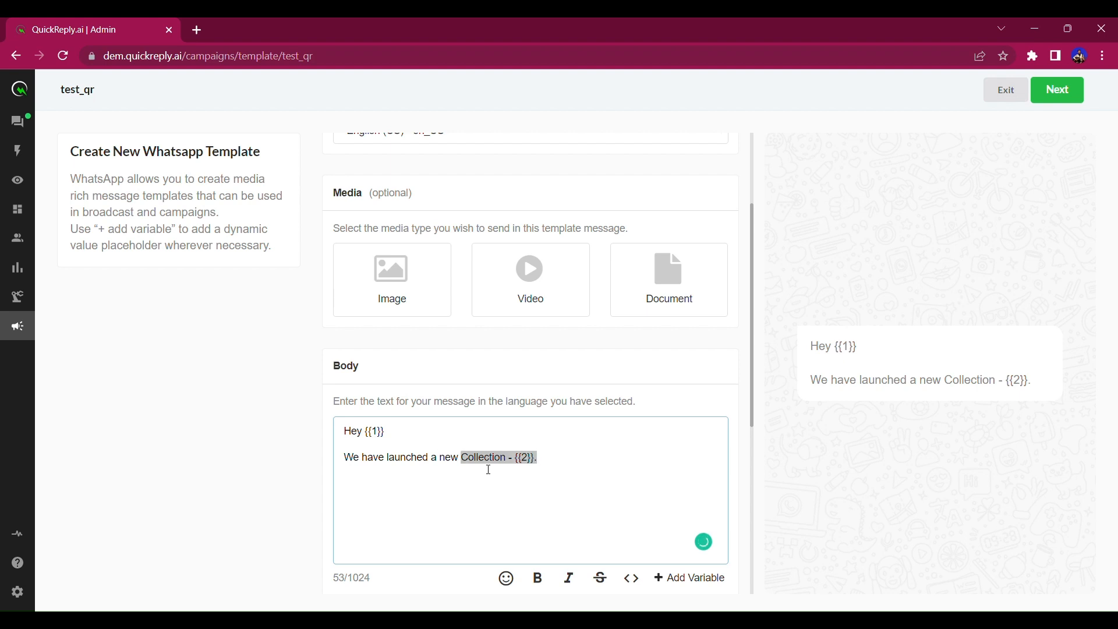
pyautogui.click(537, 578)
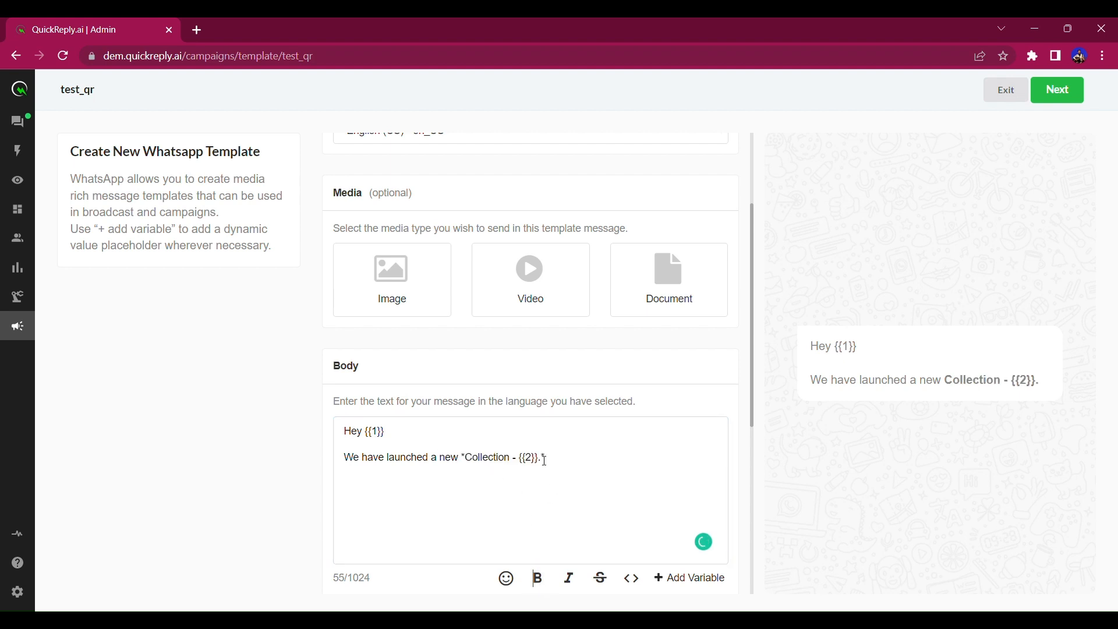
pyautogui.scroll(-5, 504, 461)
pyautogui.moveTo(400, 432); pyautogui.dragTo(599, 438)
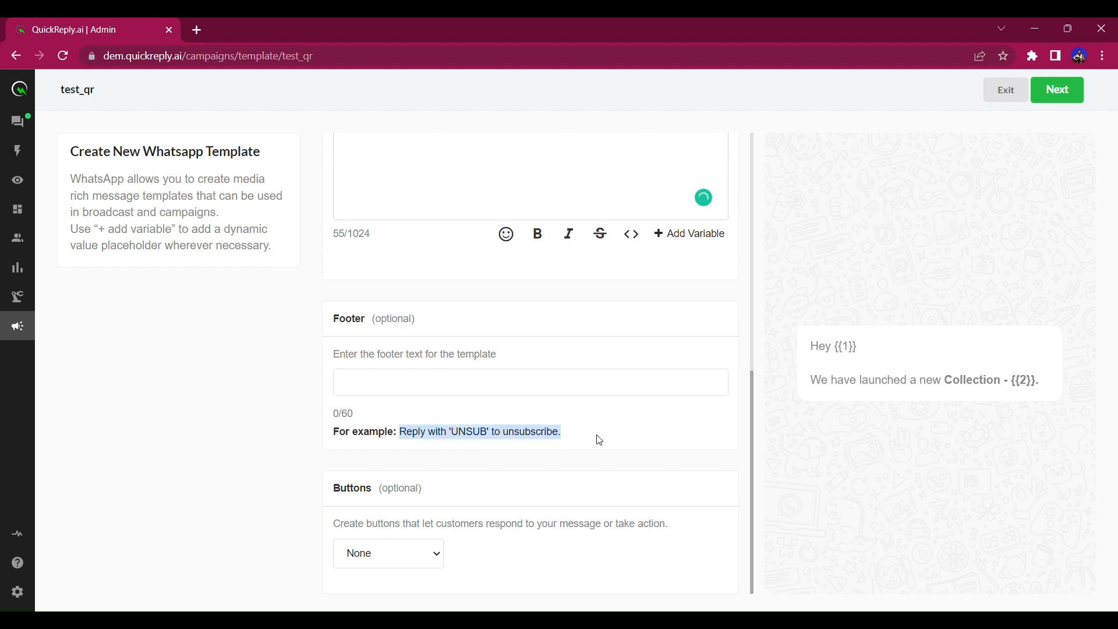
# Use the example UNSUB sentence as the footer and choose Quick Reply buttons.
pyautogui.hotkey('ctrl', 'c')
pyautogui.click(572, 391)
pyautogui.hotkey('ctrl', 'v')
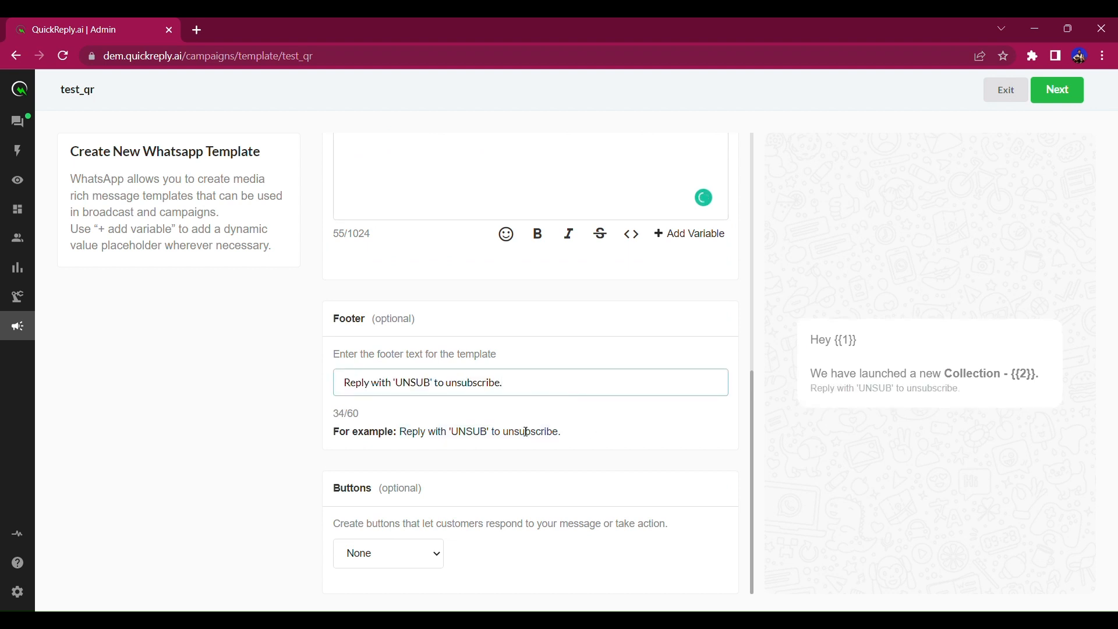
pyautogui.click(425, 561)
pyautogui.click(378, 599)
pyautogui.scroll(-1, 526, 509)
pyautogui.scroll(-2, 526, 508)
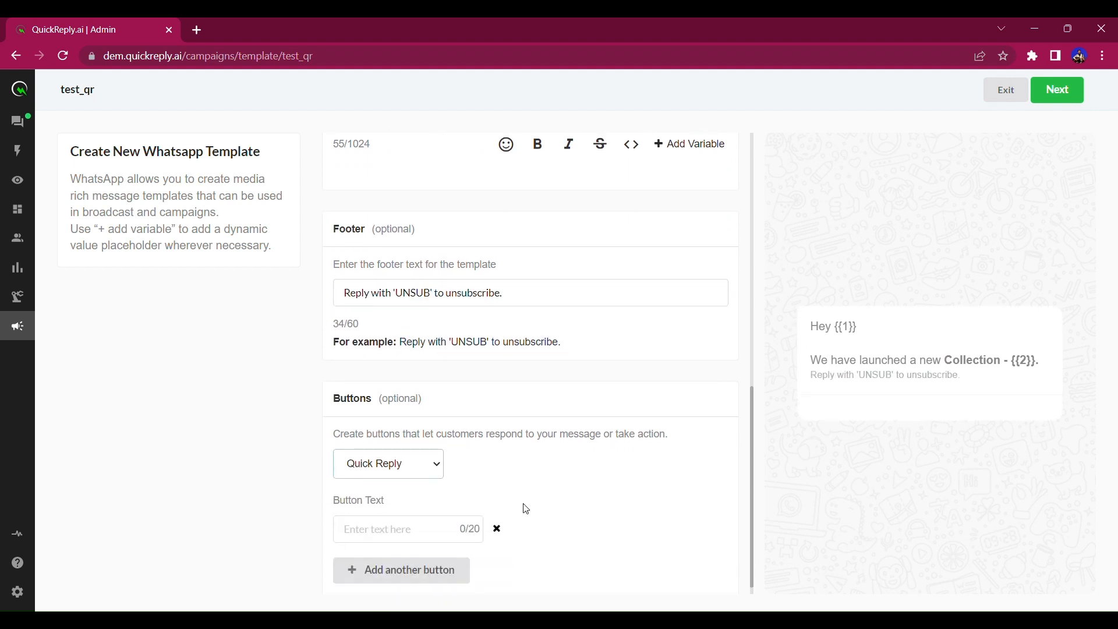
# Add quick replies View Collection, Talk to an Agent and What's New, then continue.
pyautogui.click(410, 522)
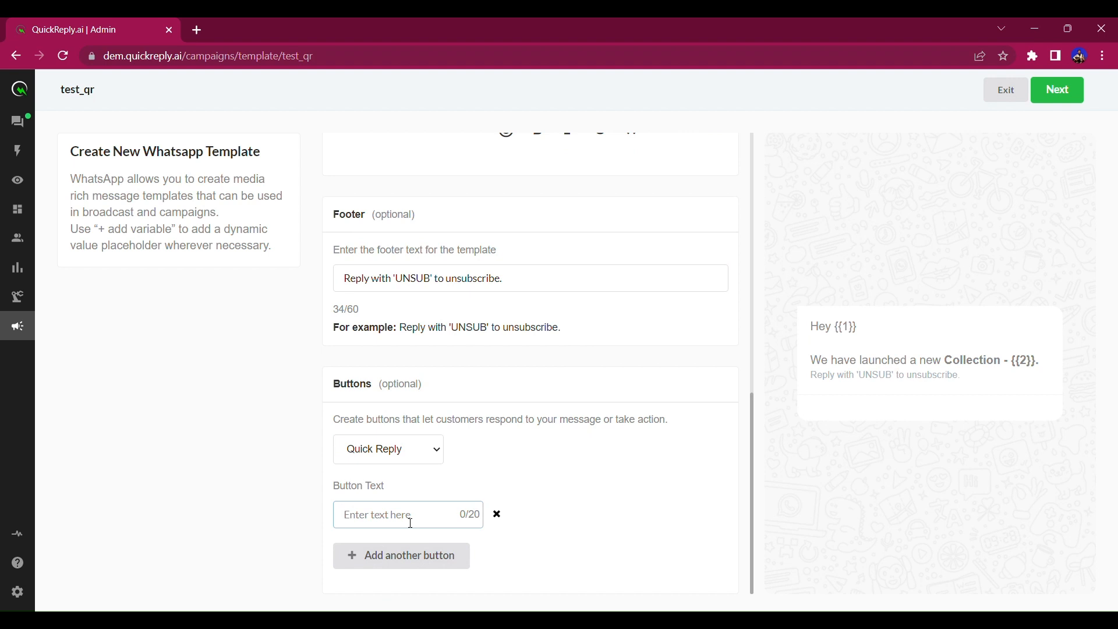
pyautogui.write('View')
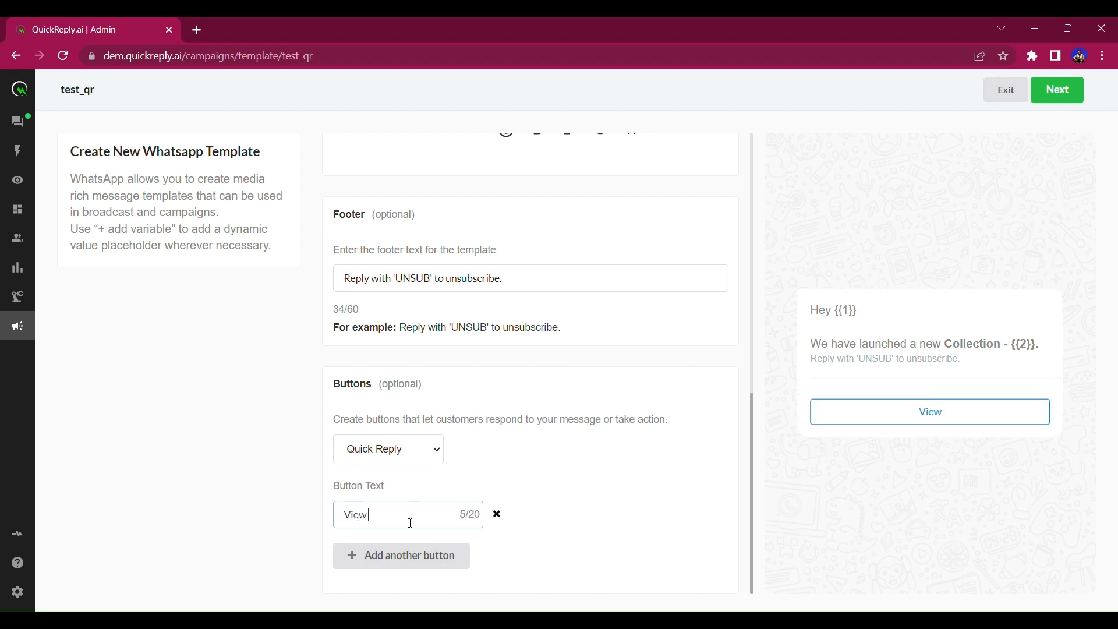
pyautogui.write(' Collection')
pyautogui.click(400, 556)
pyautogui.click(409, 571)
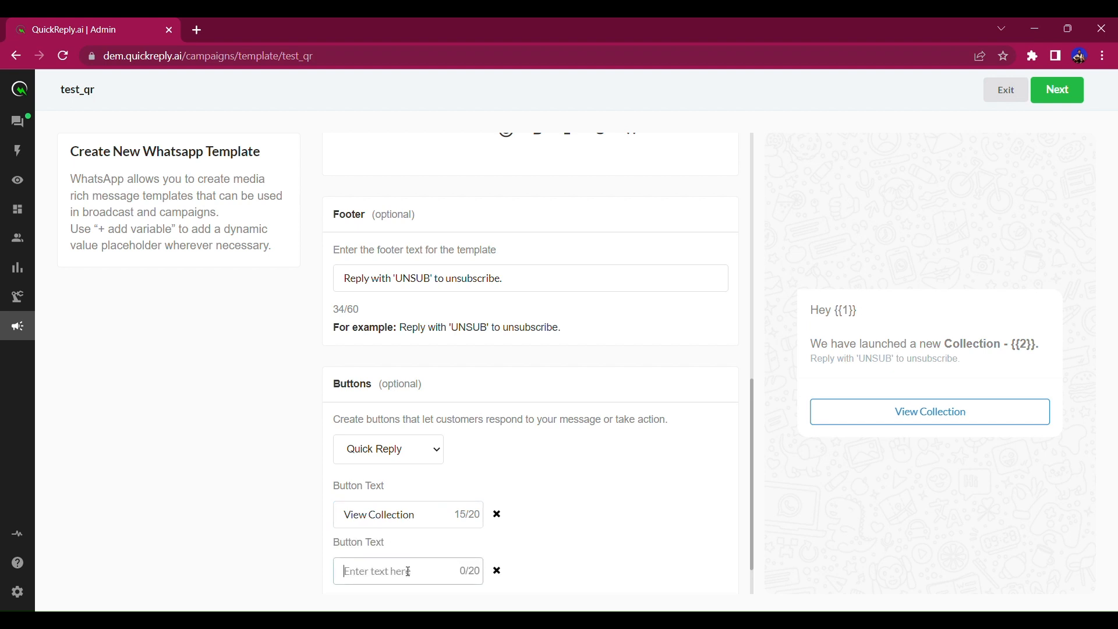
pyautogui.write('T')
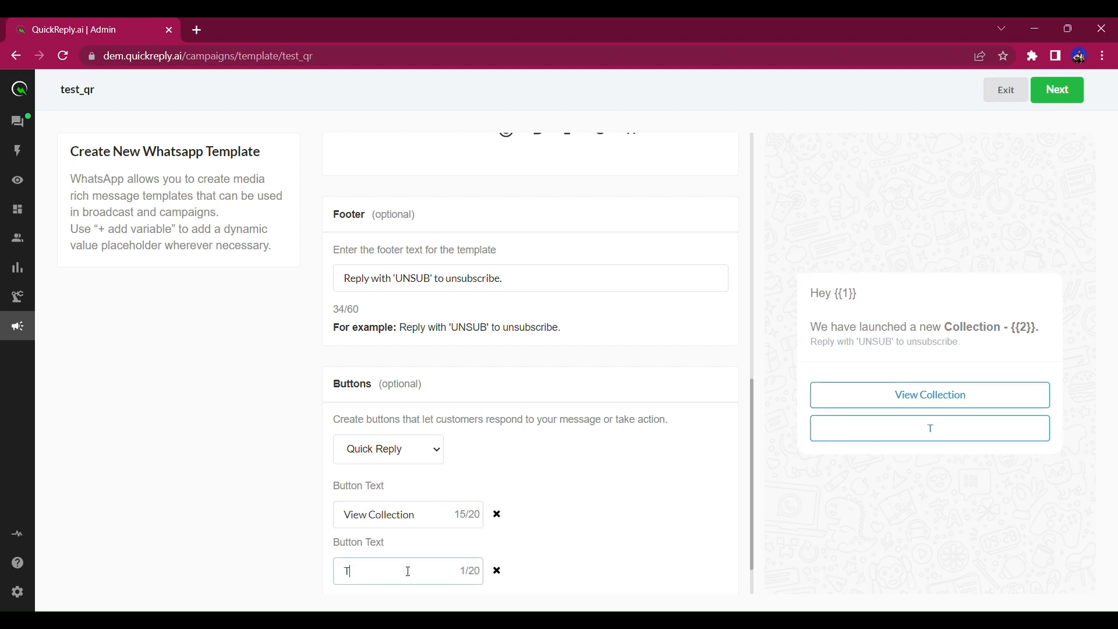
pyautogui.write('alk to an Agent')
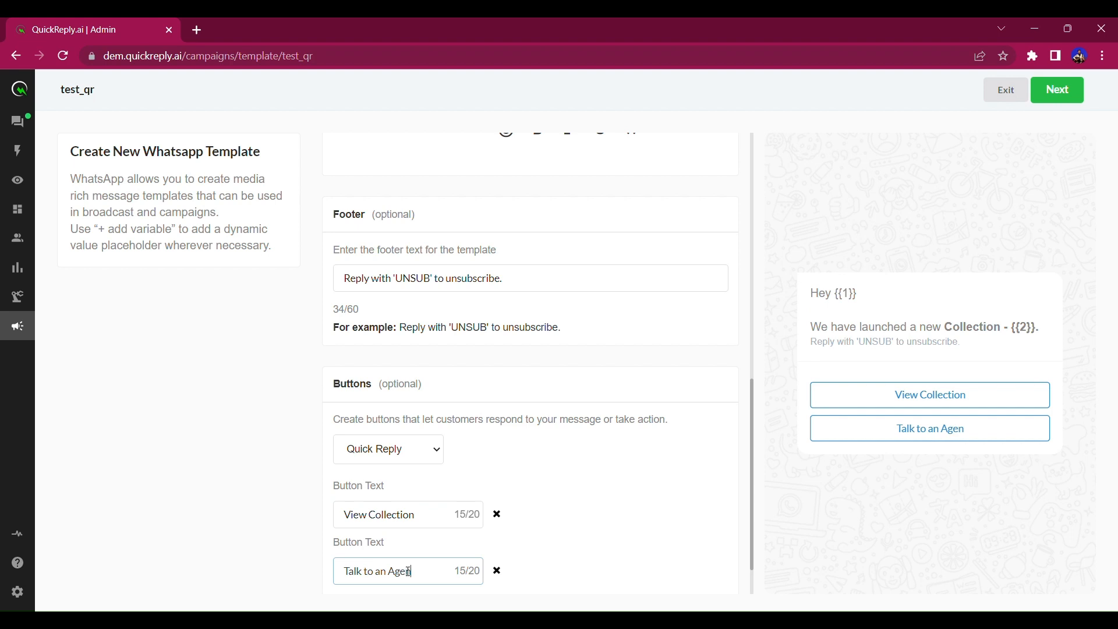
pyautogui.scroll(-1, 457, 554)
pyautogui.click(429, 558)
pyautogui.click(400, 574)
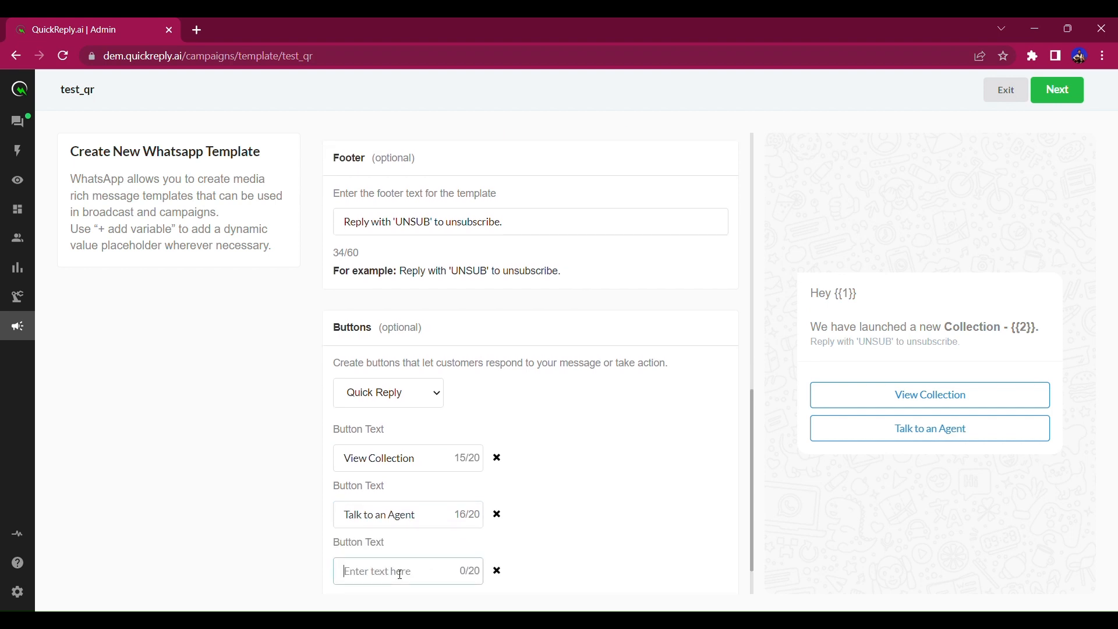
pyautogui.write("What's New")
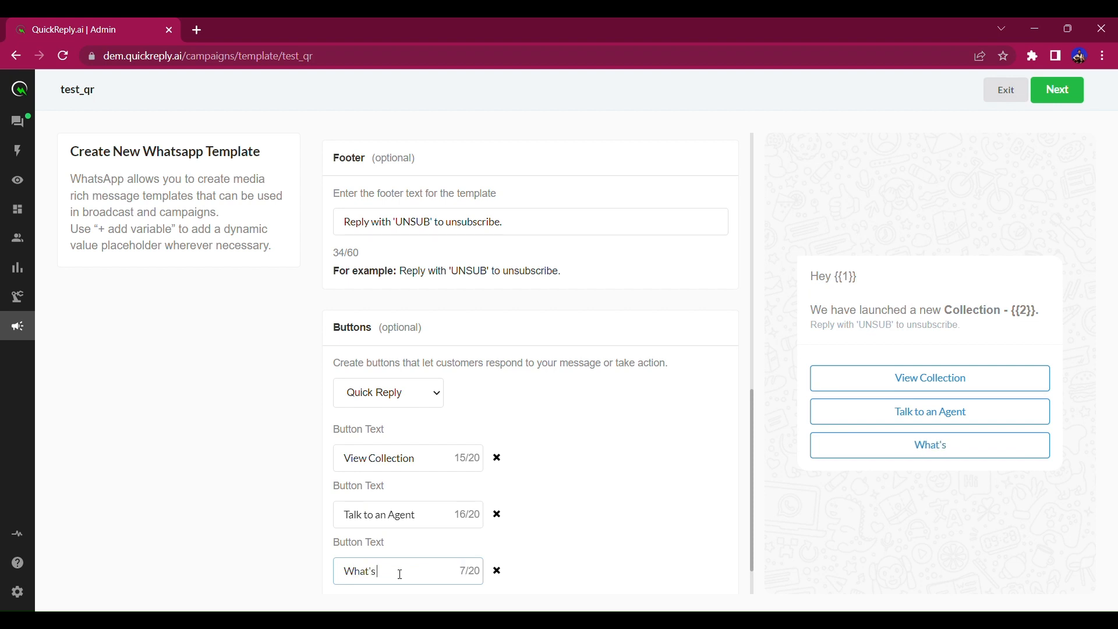
pyautogui.click(1060, 89)
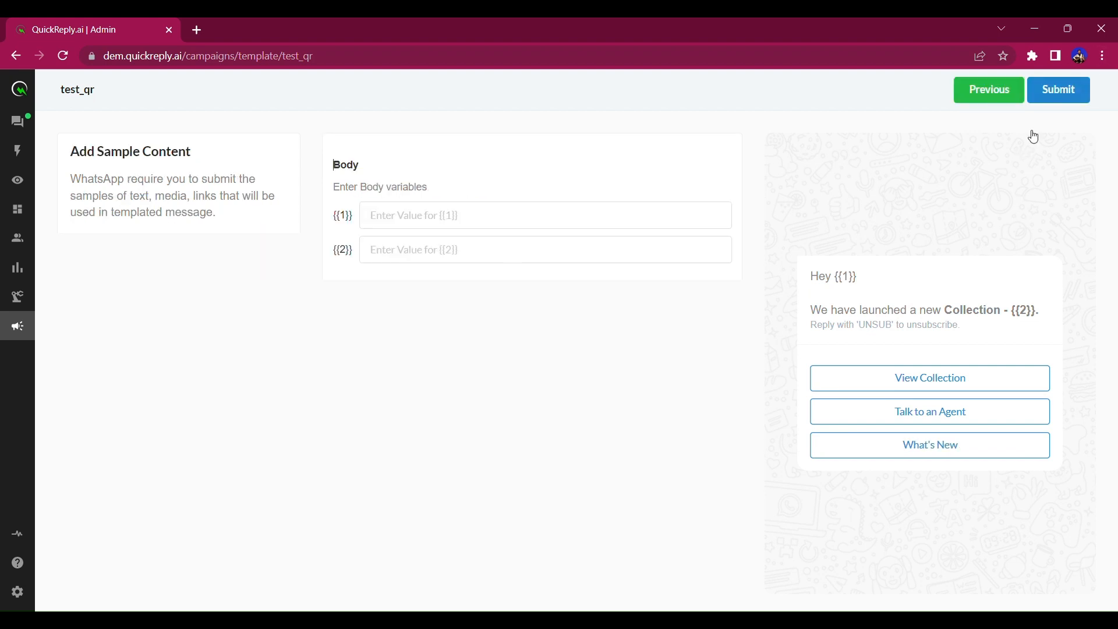
# Enter a sample first name and 'Red bag collection', submit test_qr, and sync the templates list.
pyautogui.click(444, 215)
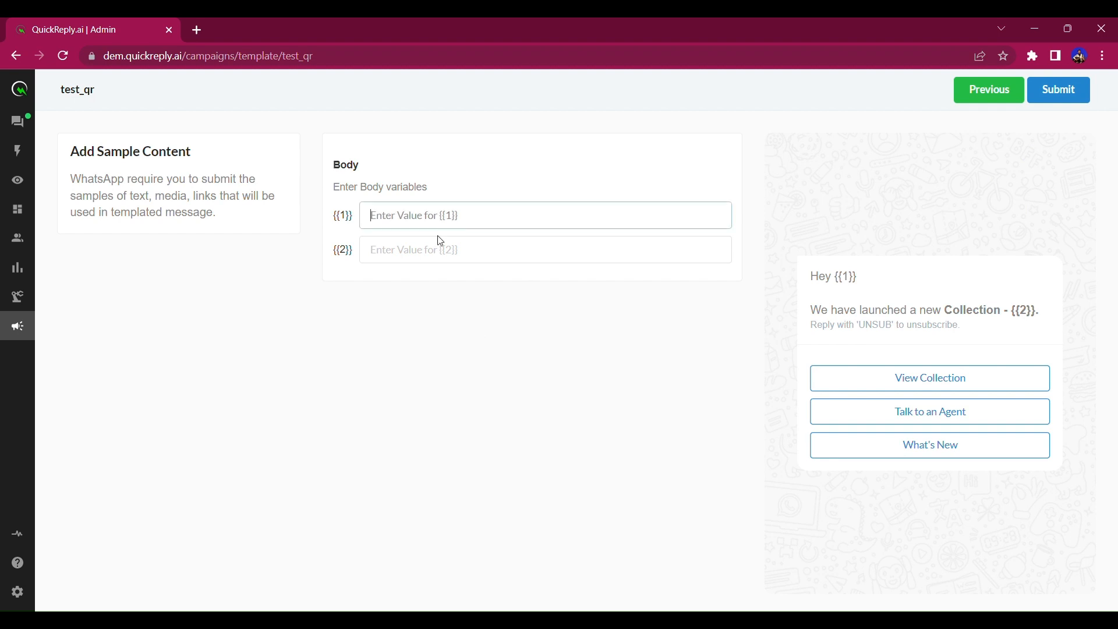
pyautogui.write('Utkarsh')
pyautogui.press('Tab')
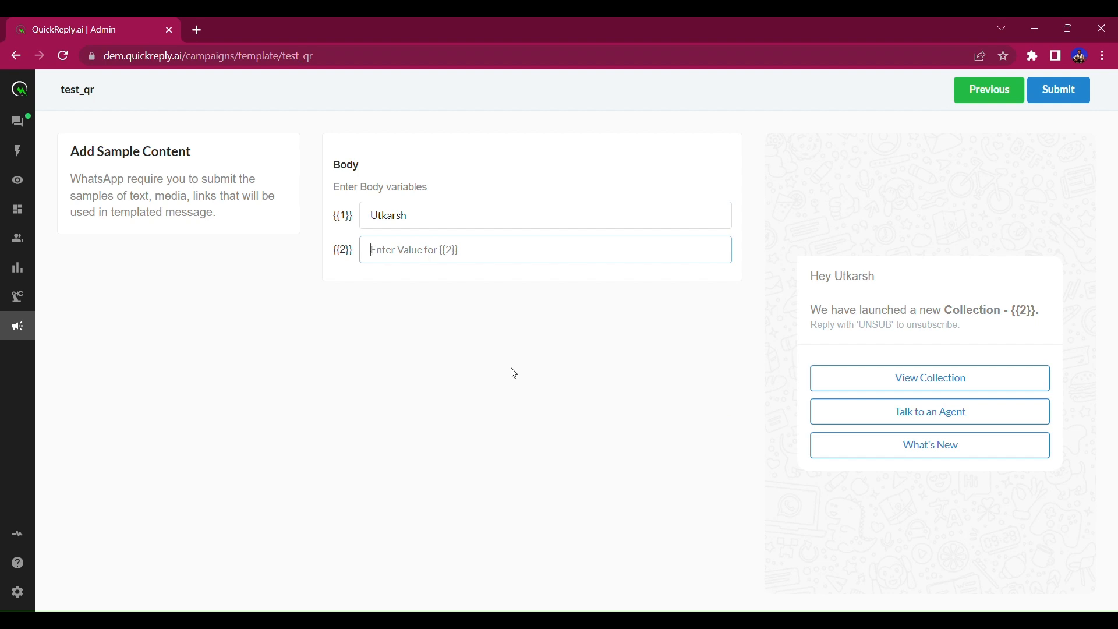
pyautogui.write('Red bag c')
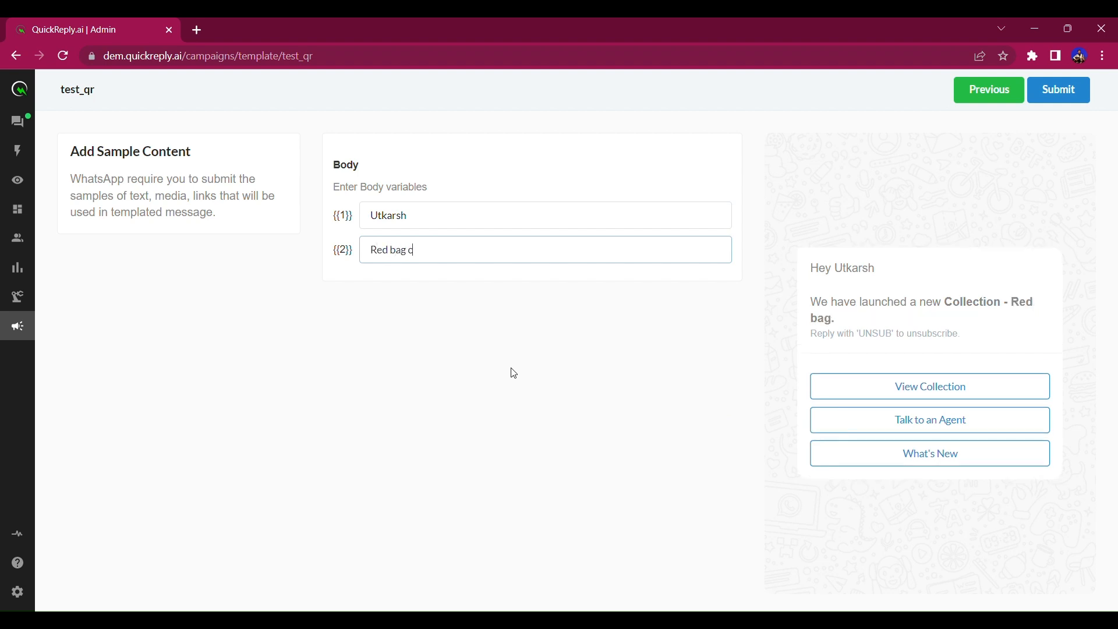
pyautogui.write('olelction')
pyautogui.hotkey('ctrl', 'BackSpace')
pyautogui.write('collection')
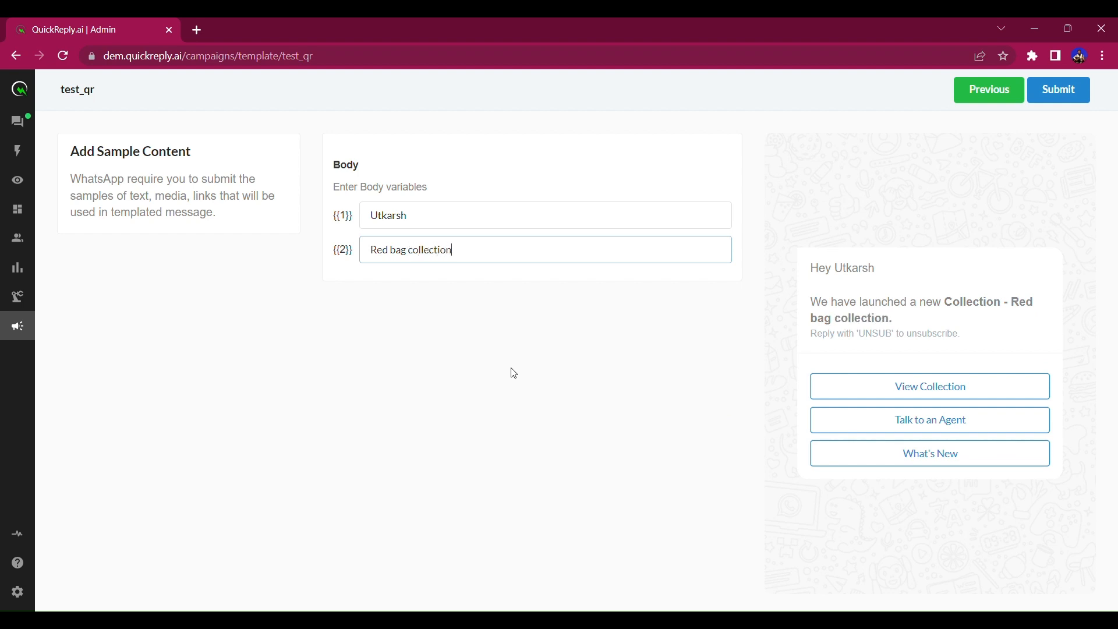
pyautogui.click(1053, 88)
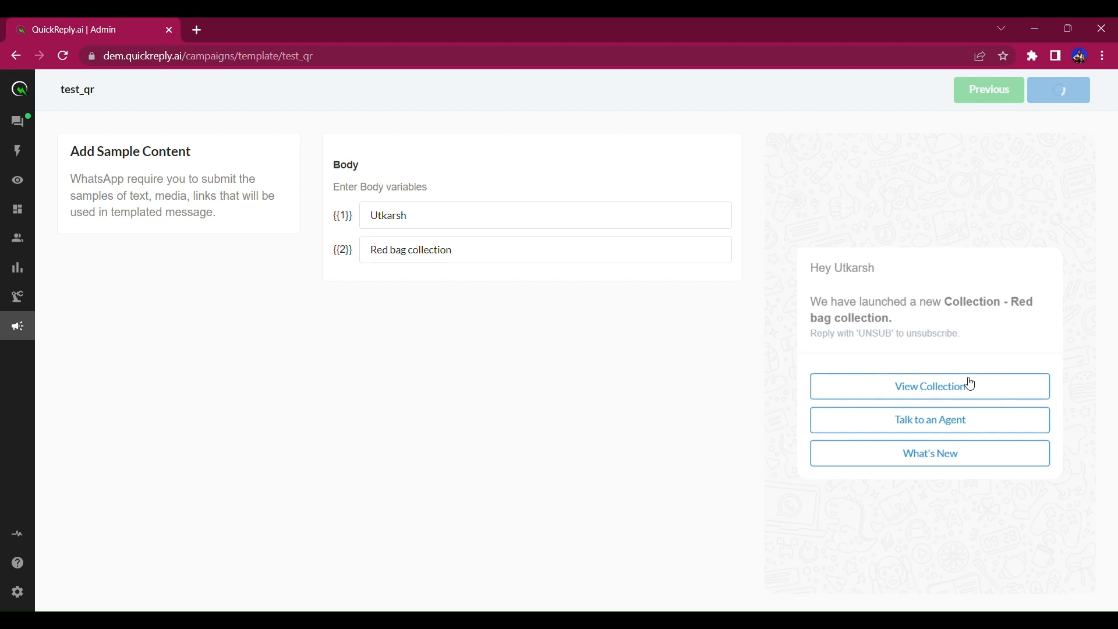
pyautogui.click(1048, 168)
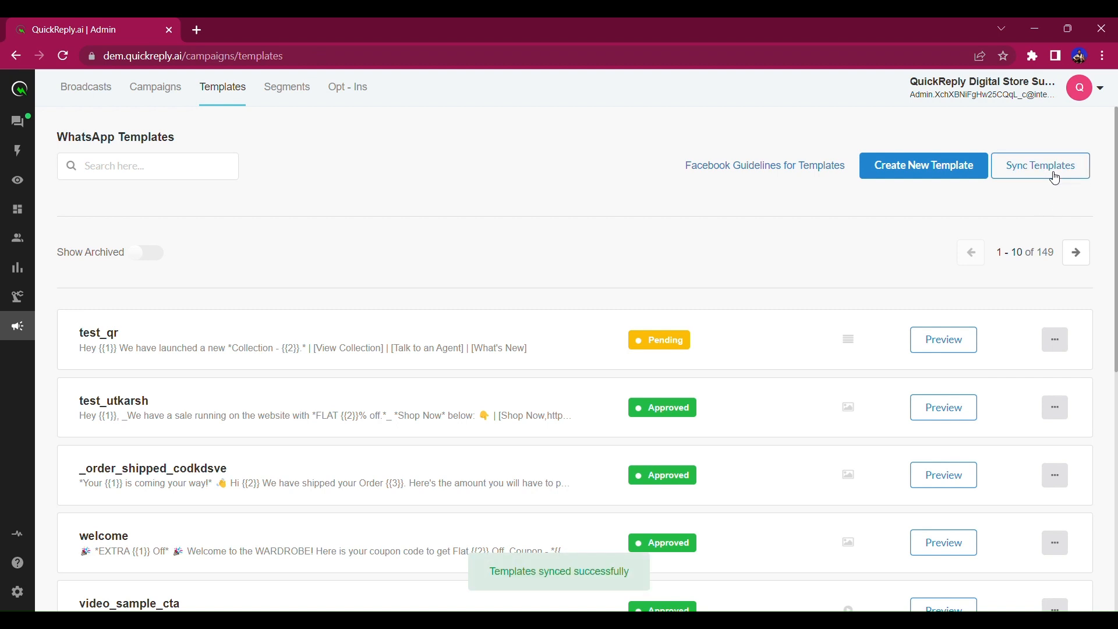
# Go to AI Builder's custom WhatsApp bots list.
pyautogui.tripleClick(358, 352)
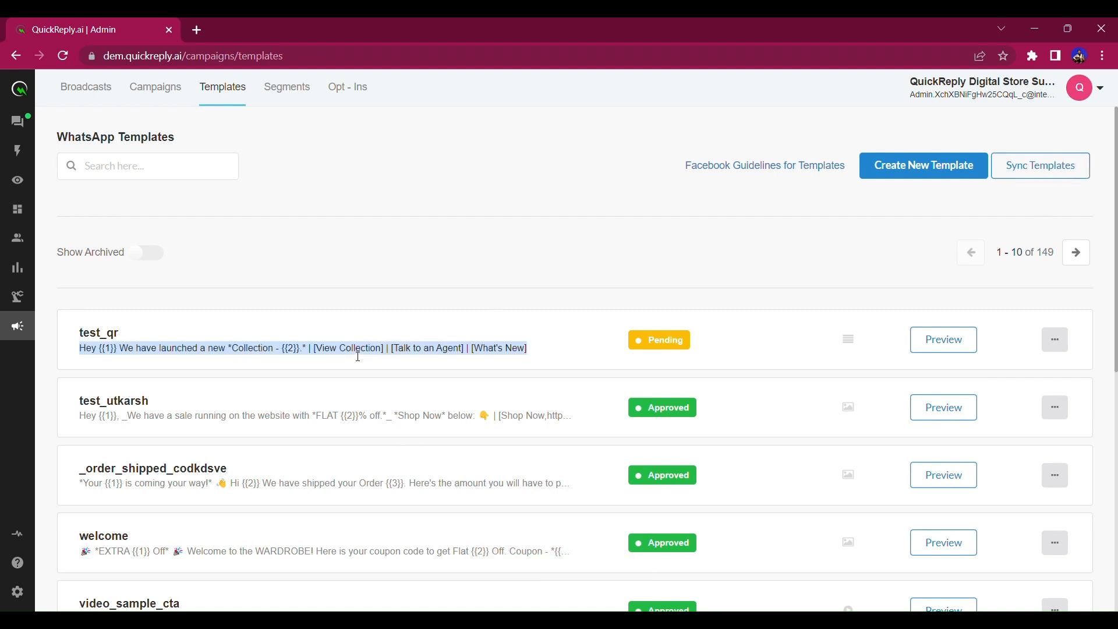
pyautogui.moveTo(18, 332)
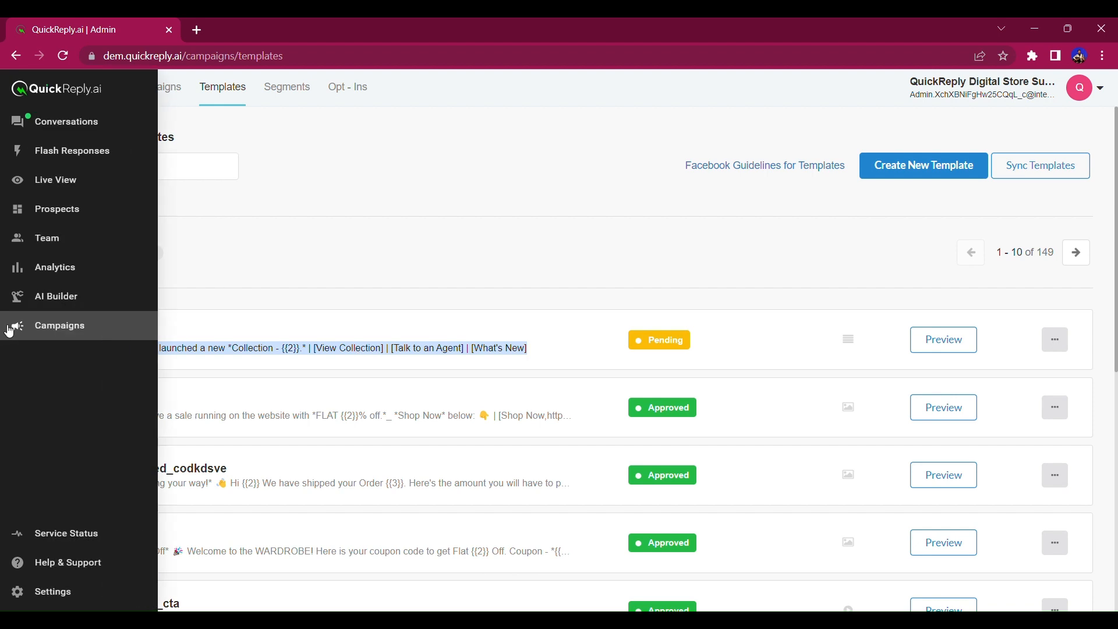
pyautogui.click(57, 299)
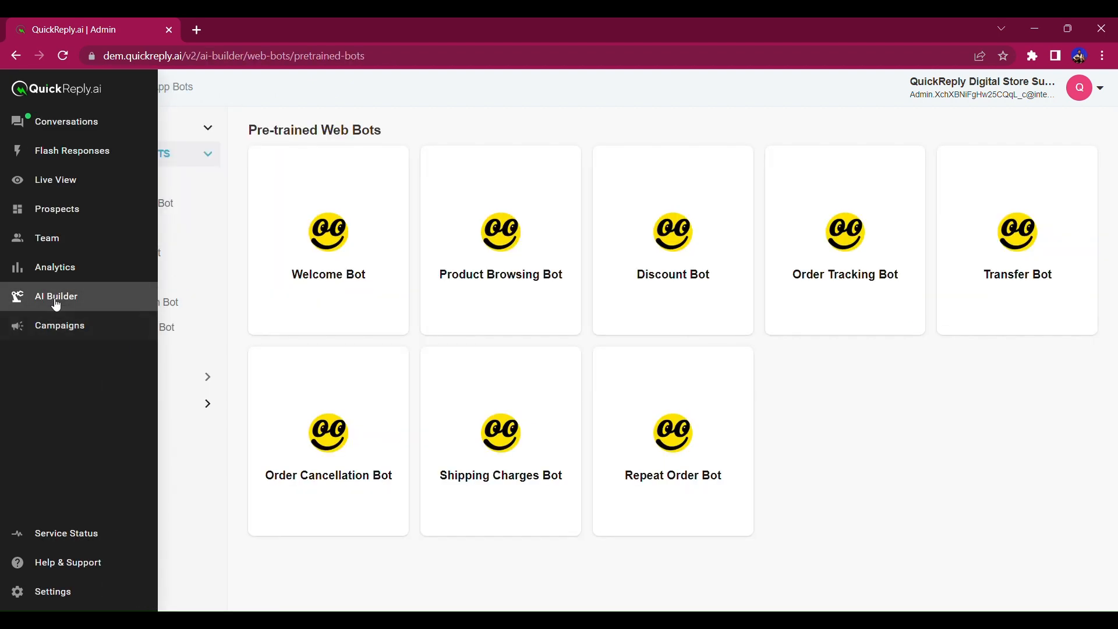
pyautogui.click(177, 95)
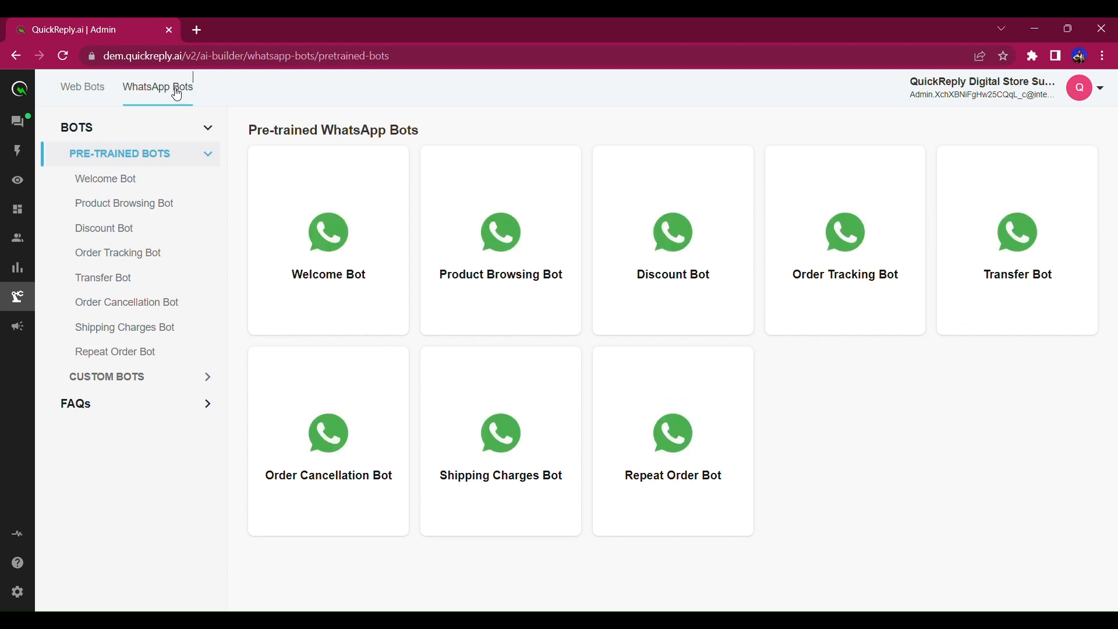
pyautogui.click(152, 384)
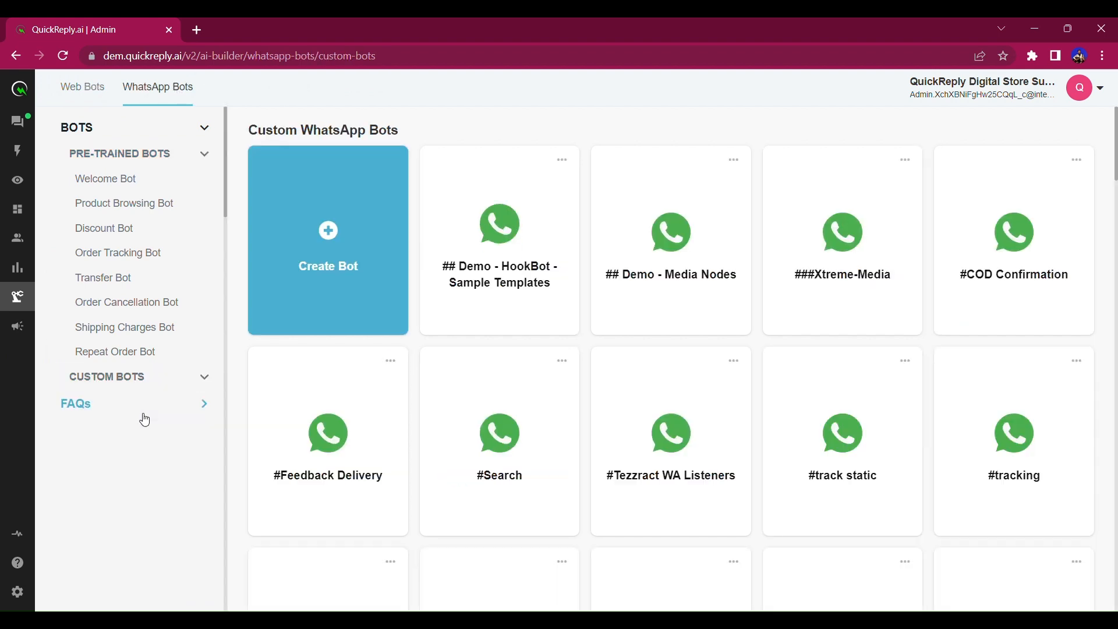
pyautogui.click(125, 377)
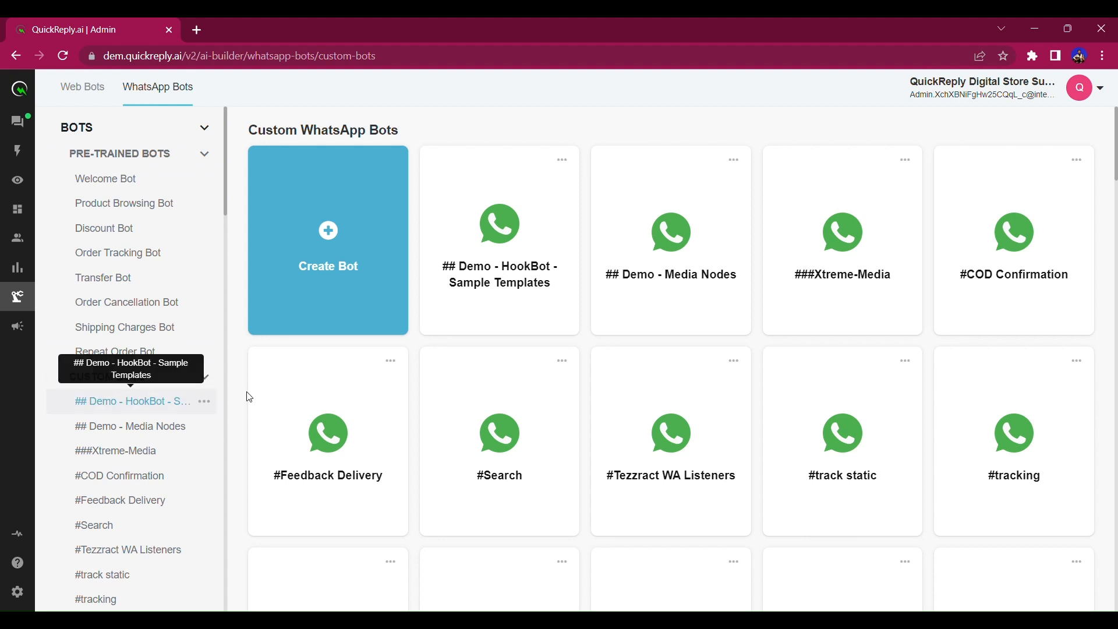
# Create a new bot named 'Test QR'.
pyautogui.click(317, 247)
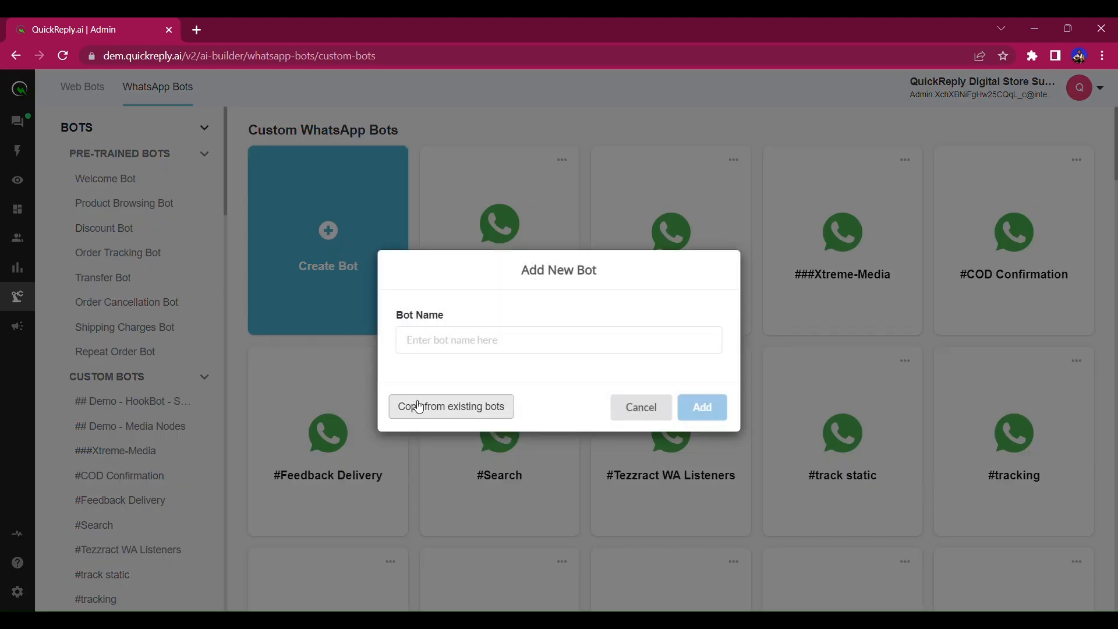
pyautogui.click(494, 349)
pyautogui.write('Test')
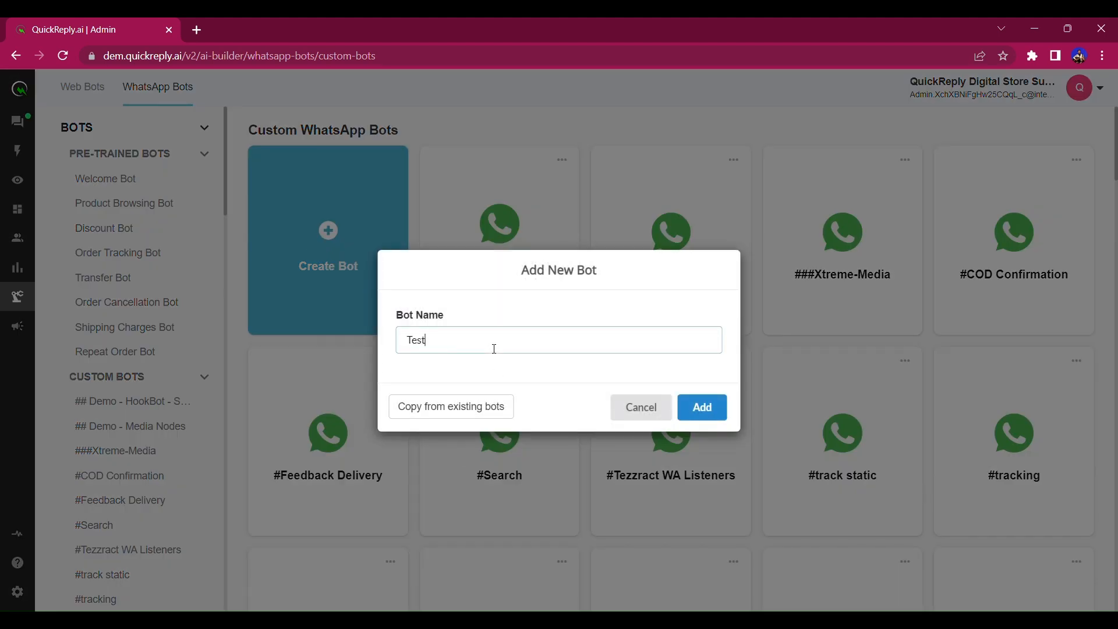
pyautogui.write(' QR')
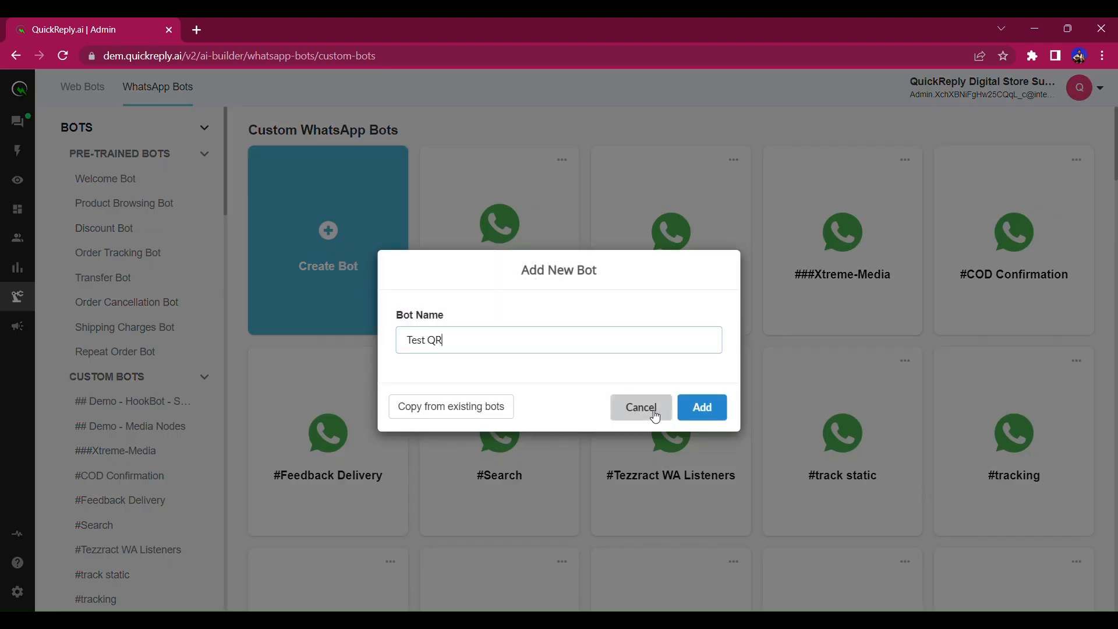
pyautogui.click(722, 410)
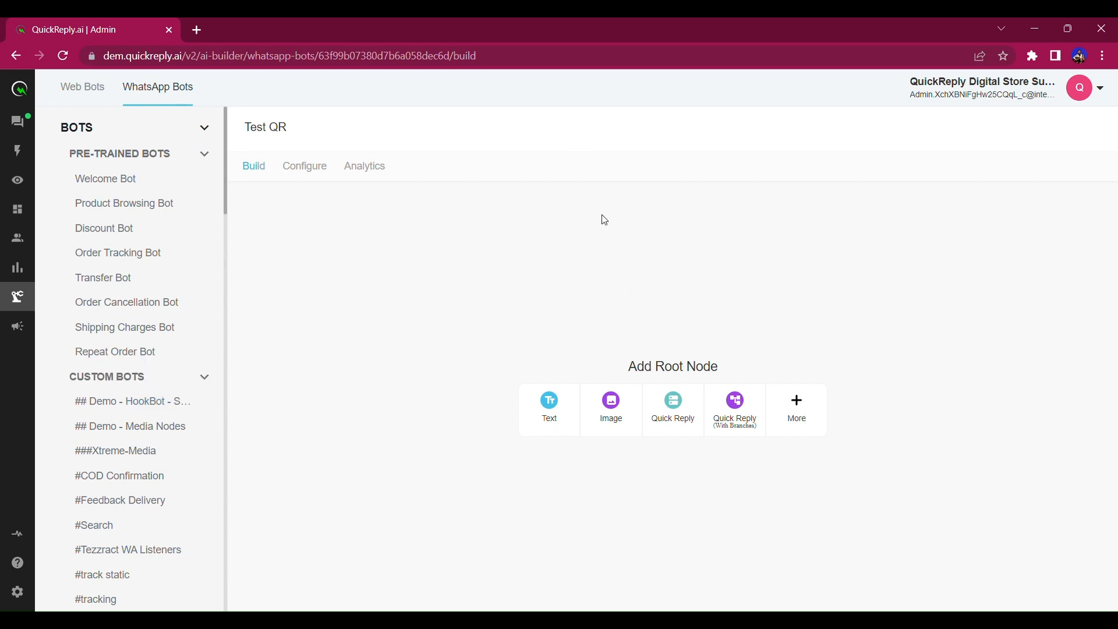
# Paste the template text into the address bar as a scratchpad and make Conditional Branching the root node.
pyautogui.click(533, 60)
pyautogui.hotkey('ctrl', 'a')
pyautogui.write("Hey {{1}} We have launched a new *Collection - {{2}}.* | [View Collection] | [Talk to an Agent] | [What's New]")
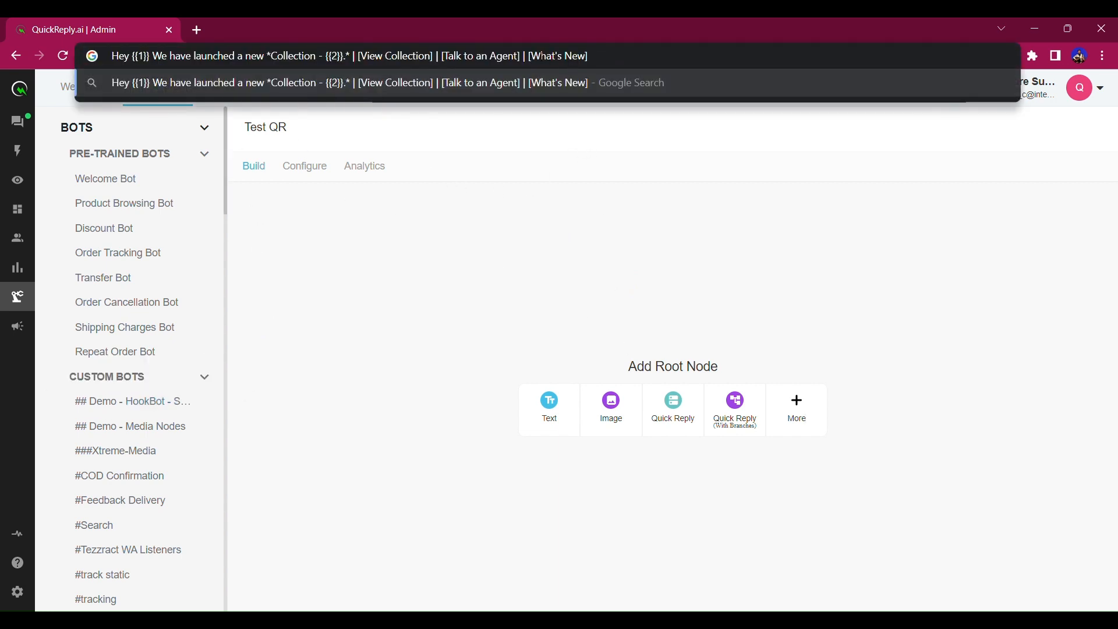
pyautogui.moveTo(361, 57); pyautogui.dragTo(635, 72)
pyautogui.click(615, 312)
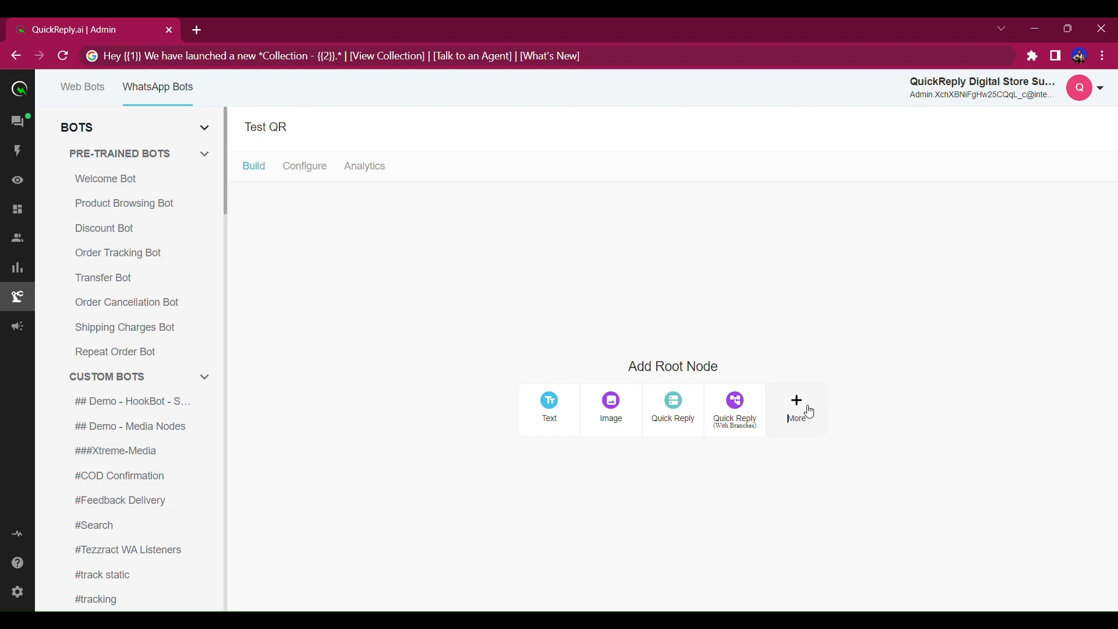
pyautogui.click(810, 412)
pyautogui.click(415, 457)
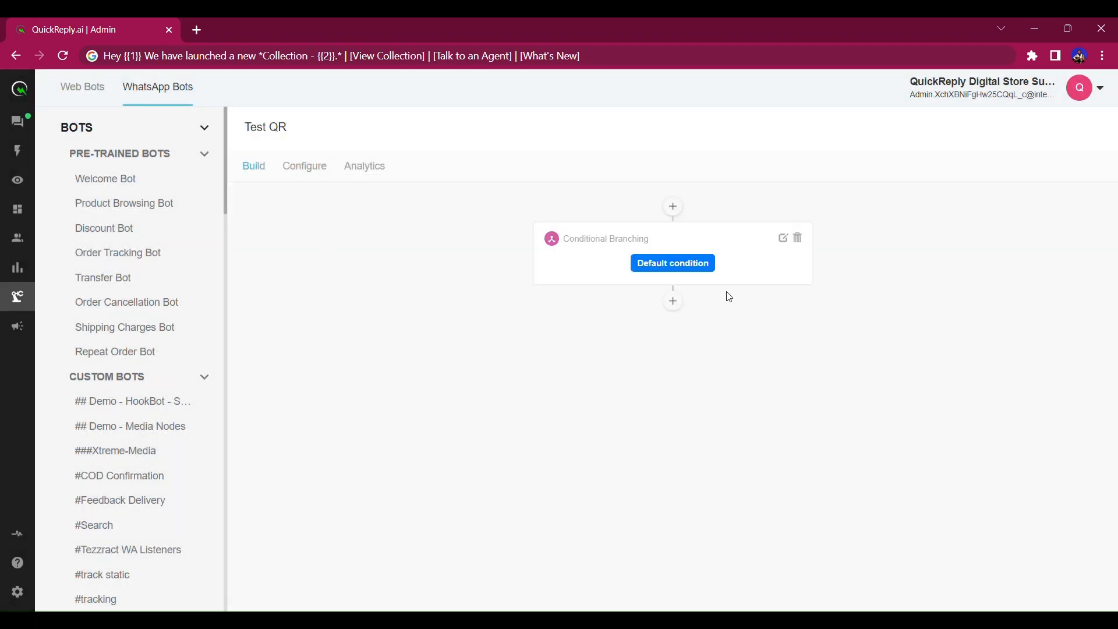
pyautogui.click(783, 237)
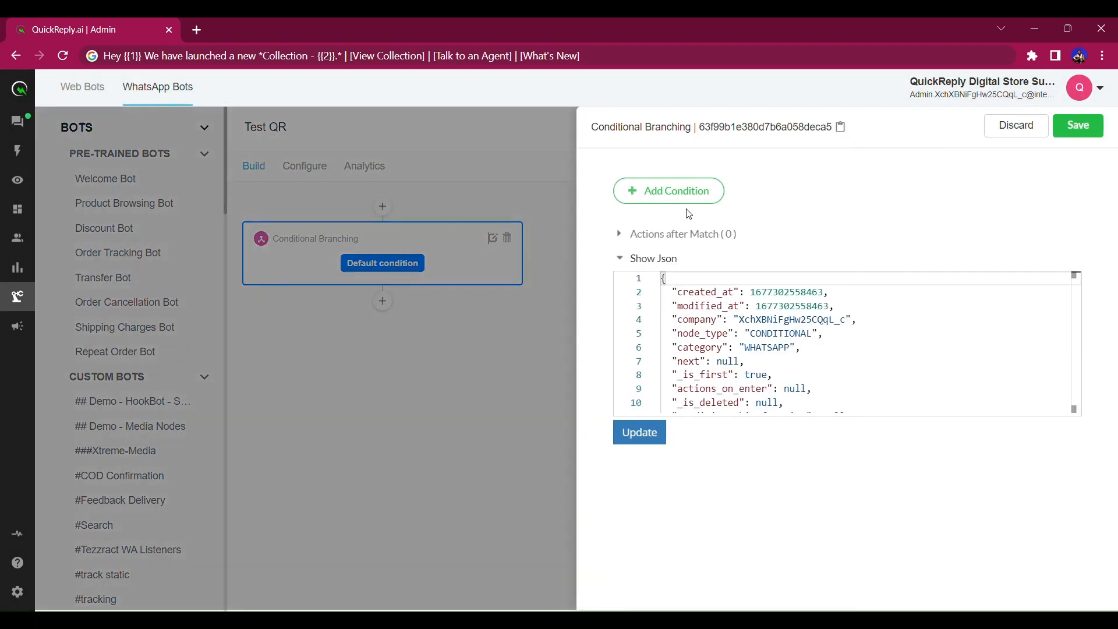
# Add conditions named View Collection and Talk to an Agent.
pyautogui.click(676, 196)
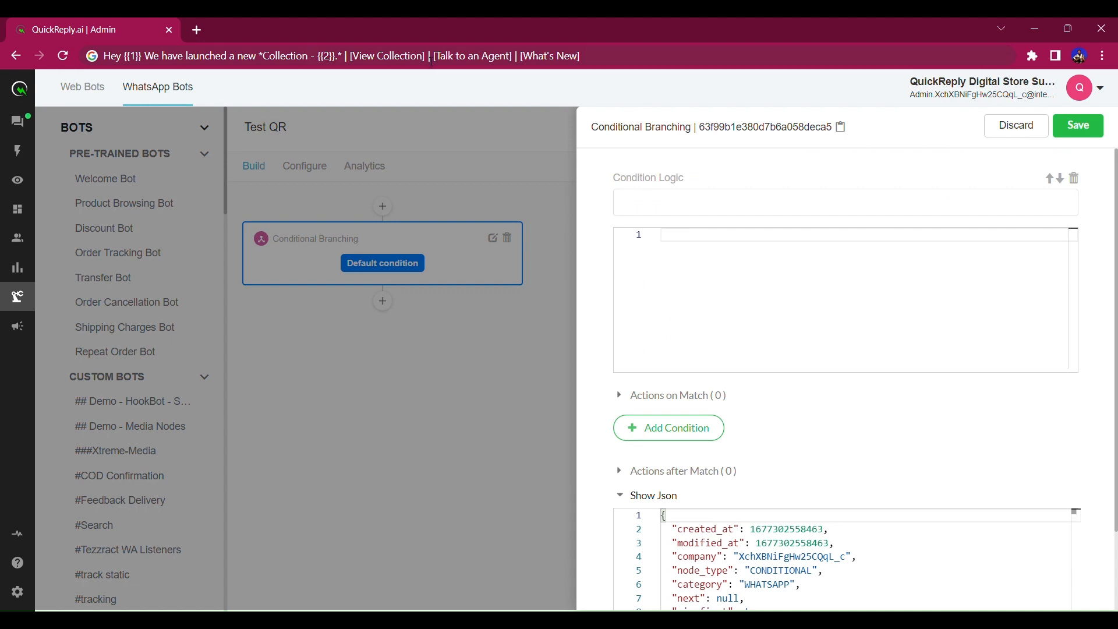
pyautogui.moveTo(423, 57); pyautogui.dragTo(352, 57)
pyautogui.hotkey('ctrl', 'c')
pyautogui.press('BackSpace')
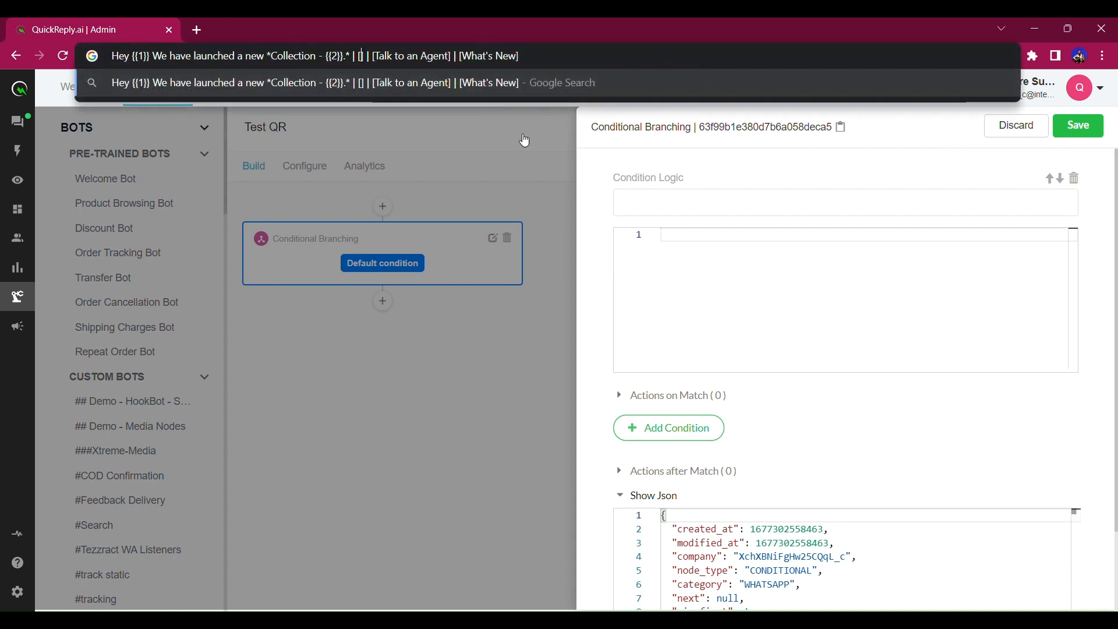
pyautogui.click(638, 192)
pyautogui.hotkey('ctrl', 'v')
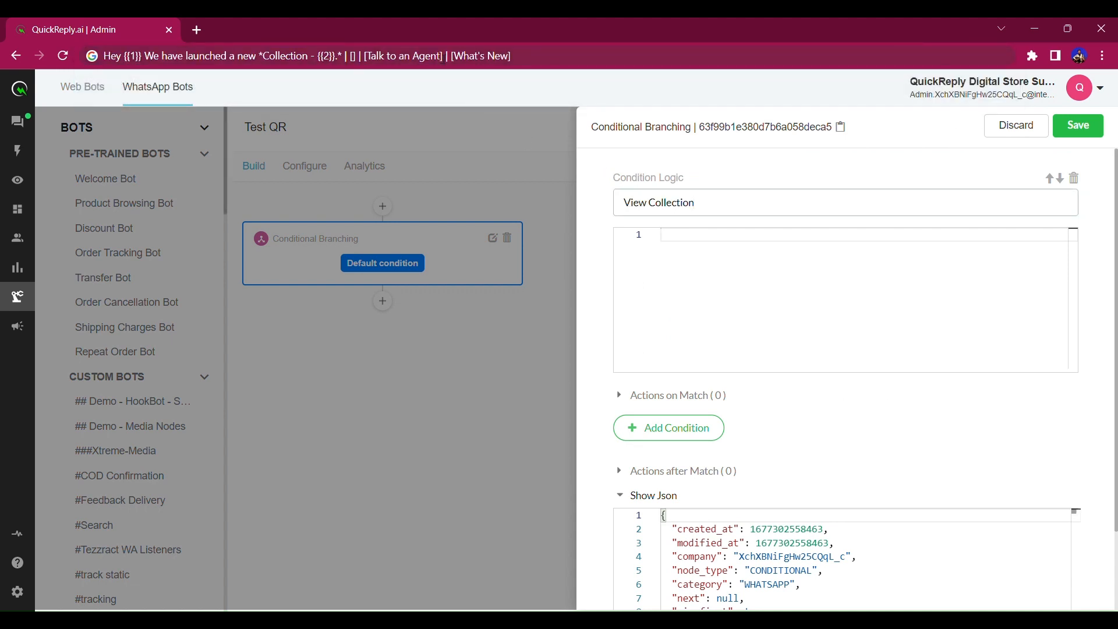
pyautogui.moveTo(443, 58); pyautogui.dragTo(366, 58)
pyautogui.hotkey('ctrl', 'c')
pyautogui.press('BackSpace')
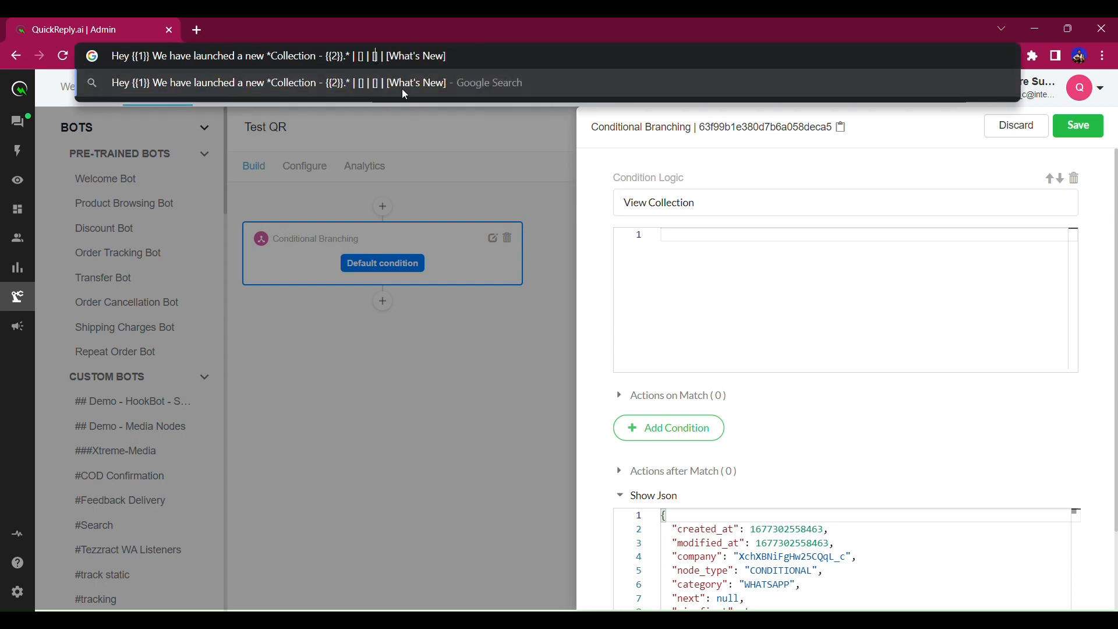
pyautogui.click(673, 450)
pyautogui.click(674, 438)
pyautogui.click(674, 441)
pyautogui.hotkey('ctrl', 'v')
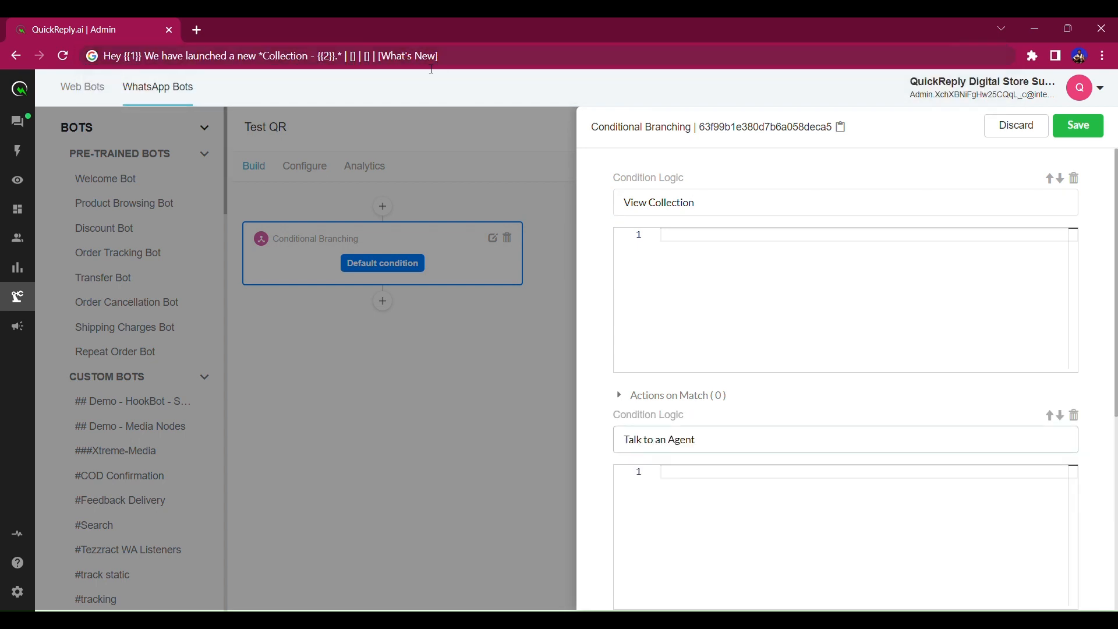
# Add a third condition for What's New and start the View Collection condition code.
pyautogui.moveTo(440, 58); pyautogui.dragTo(380, 59)
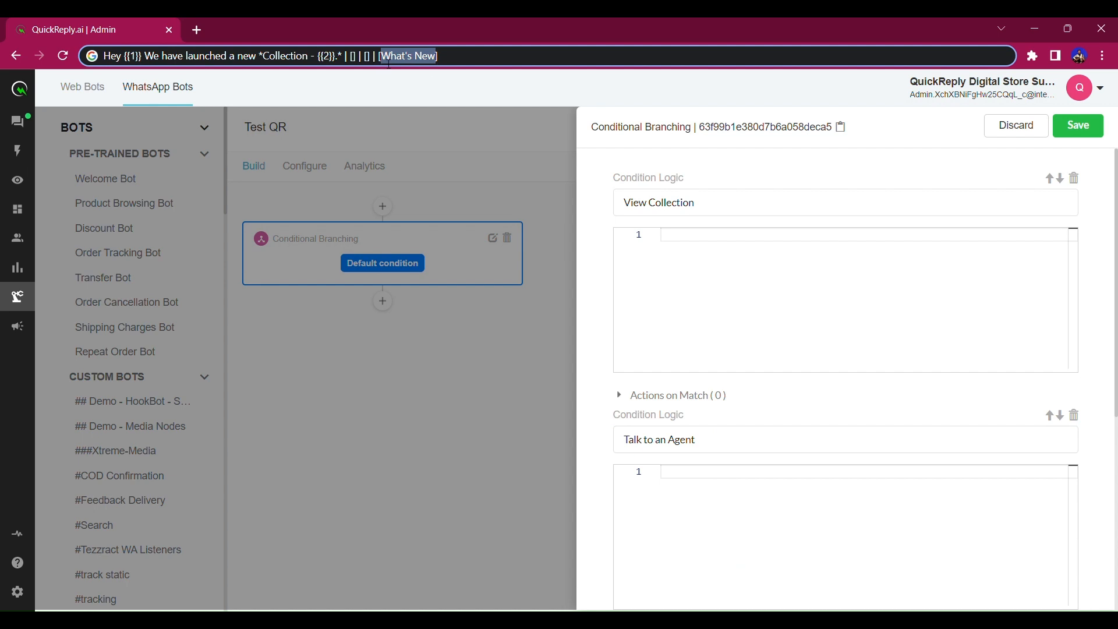
pyautogui.press('BackSpace')
pyautogui.scroll(-5, 668, 338)
pyautogui.click(685, 337)
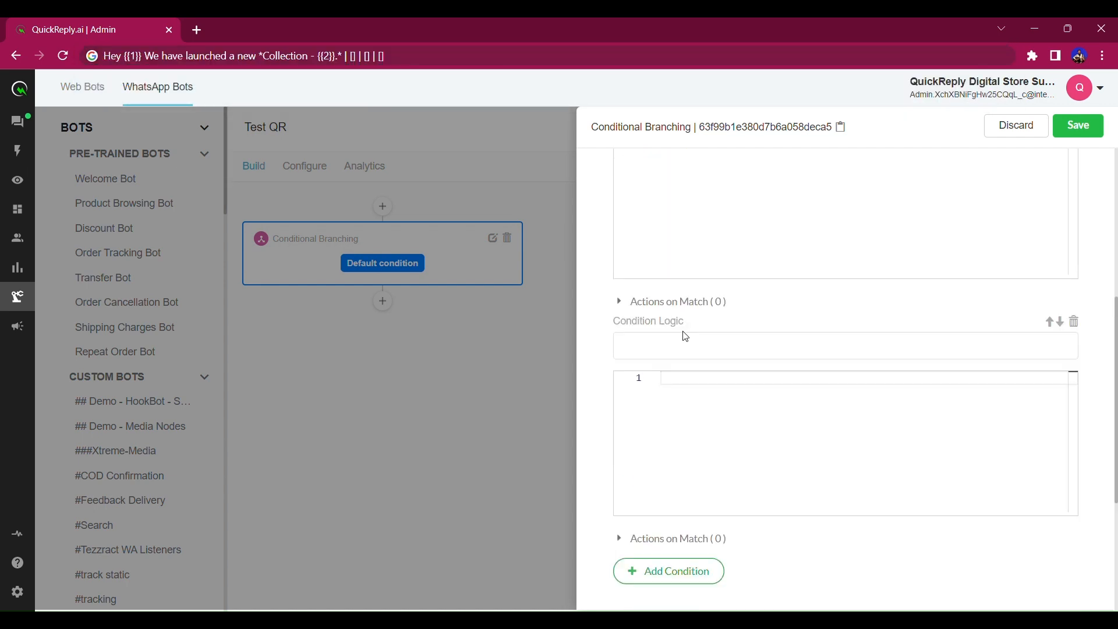
pyautogui.click(687, 350)
pyautogui.scroll(6, 791, 408)
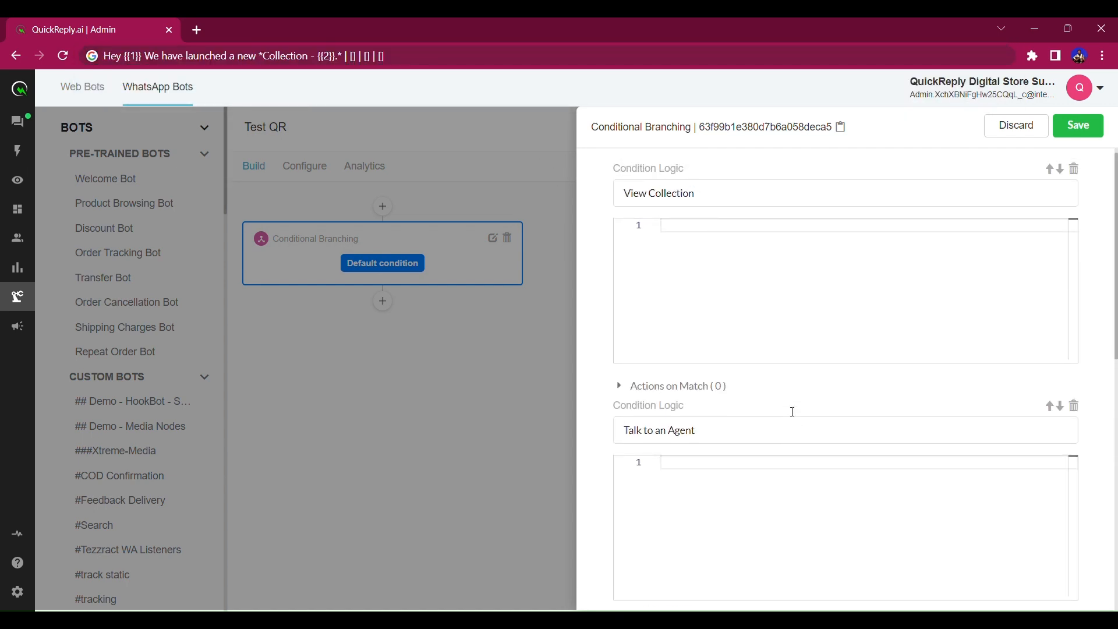
pyautogui.click(726, 299)
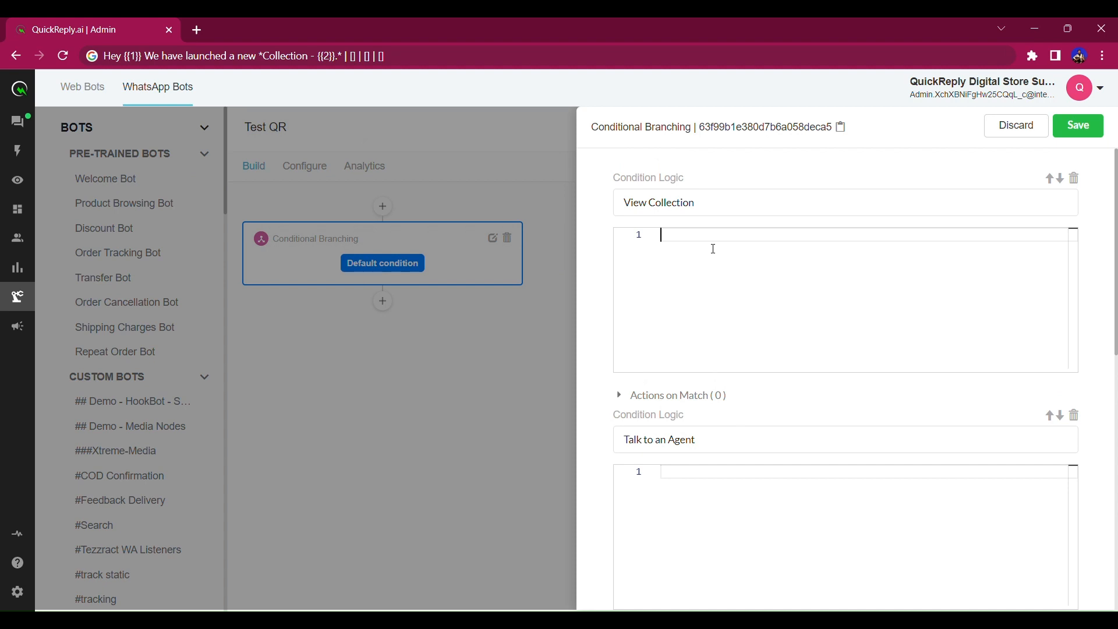
# Write the View Collection condition as user.latest_query == "View Collection".
pyautogui.write('user.late')
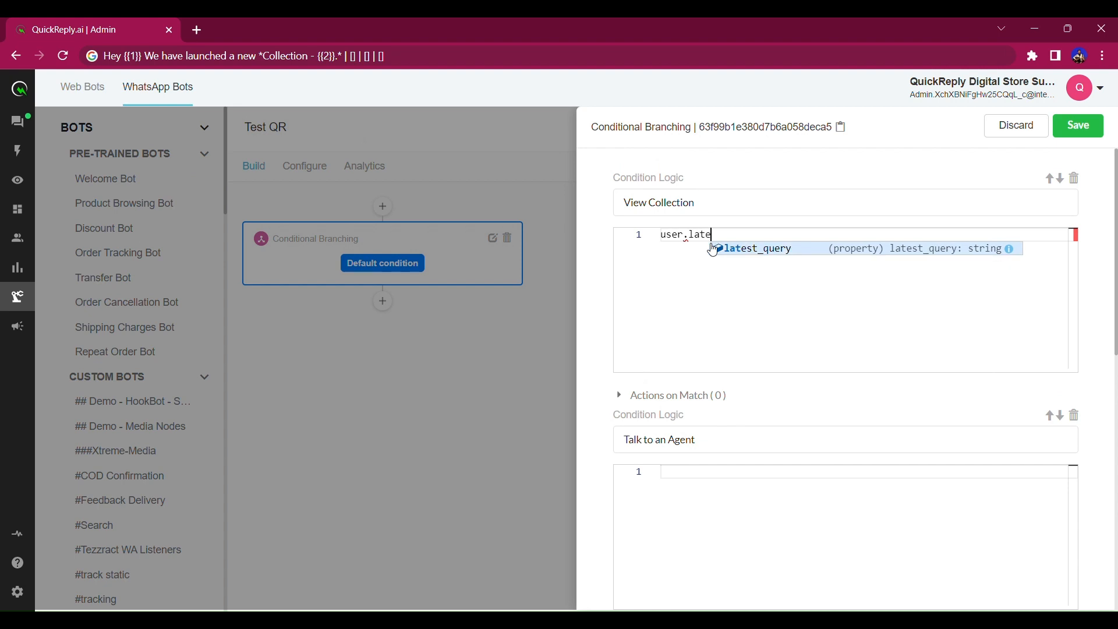
pyautogui.click(715, 249)
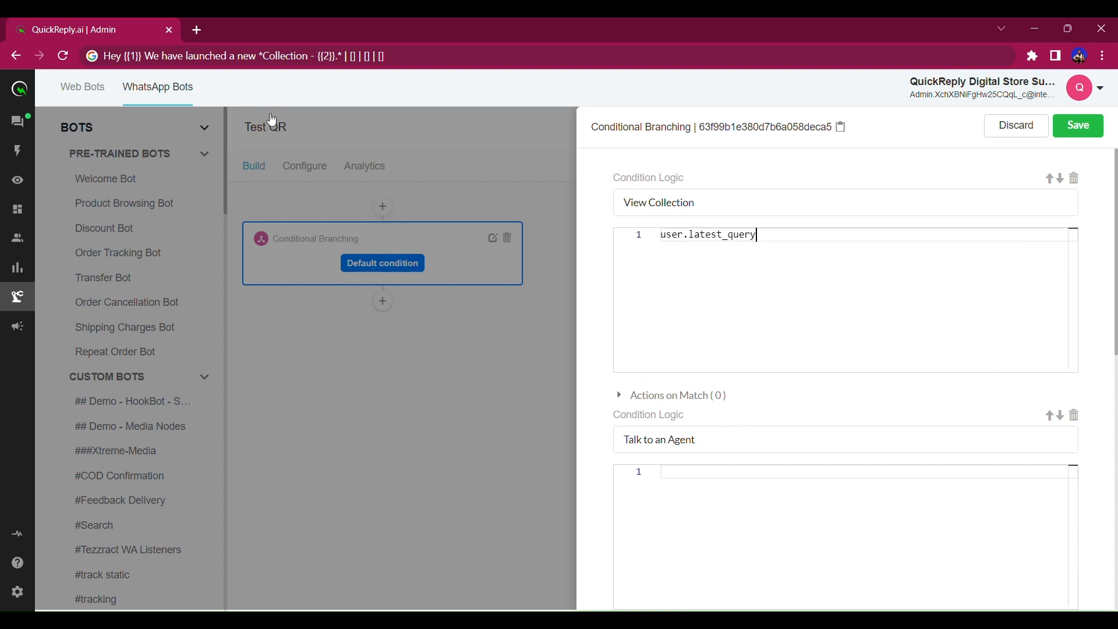
pyautogui.moveTo(726, 210); pyautogui.dragTo(613, 215)
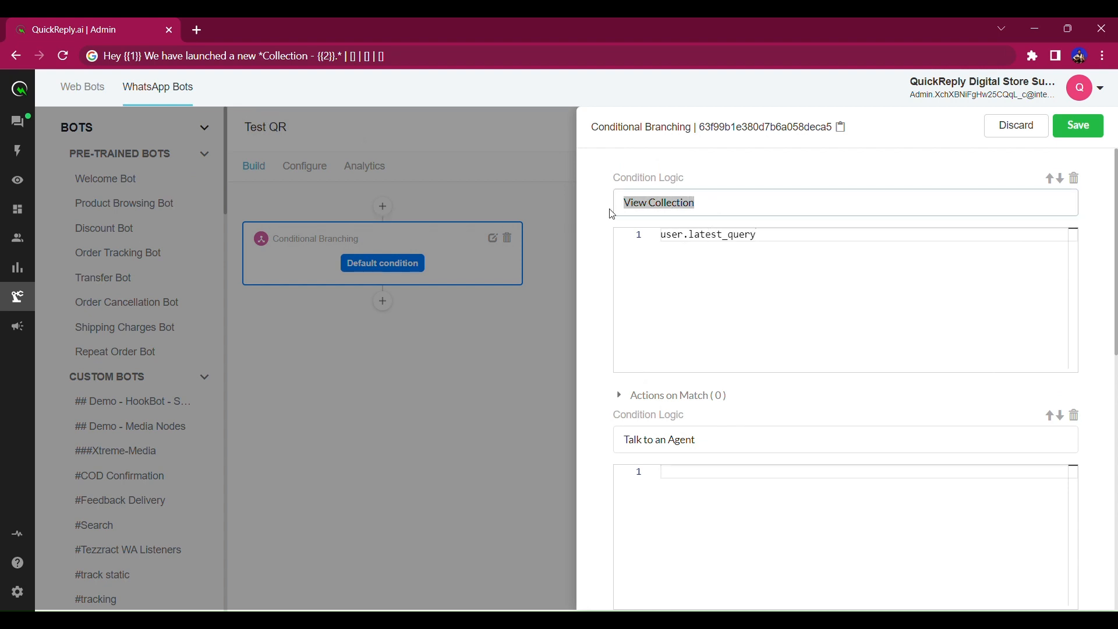
pyautogui.click(723, 234)
pyautogui.doubleClick(722, 235)
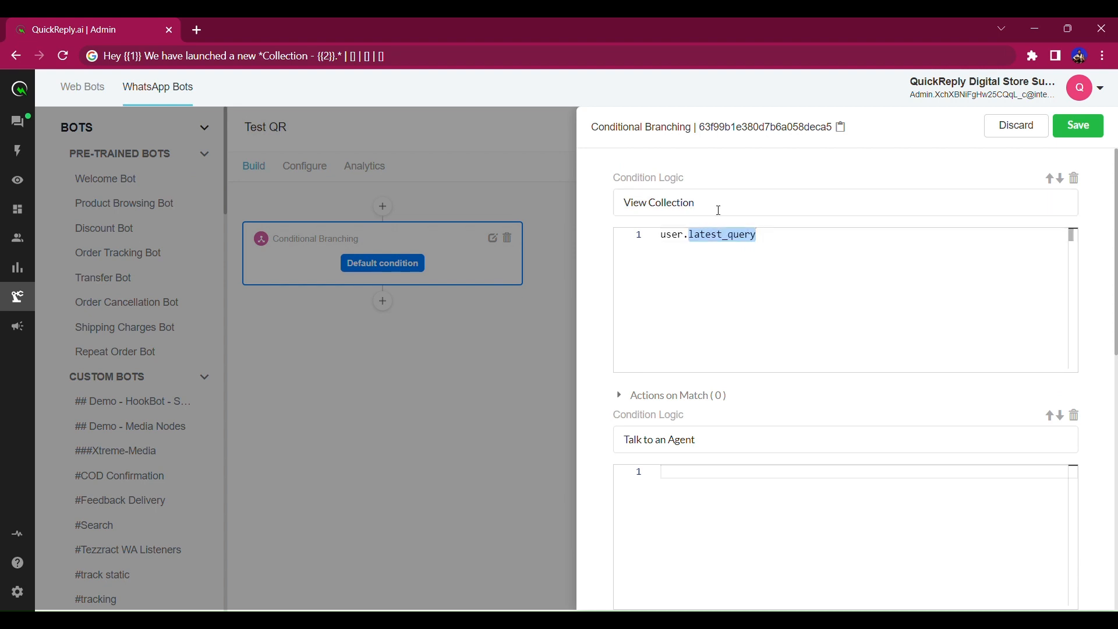
pyautogui.moveTo(719, 210); pyautogui.dragTo(630, 215)
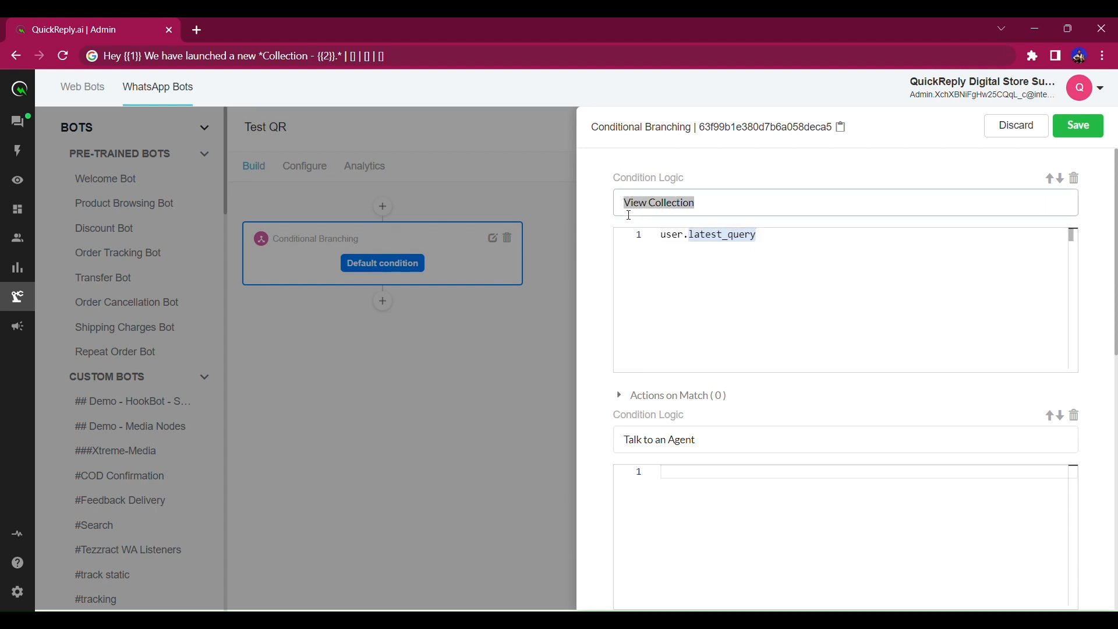
pyautogui.click(733, 251)
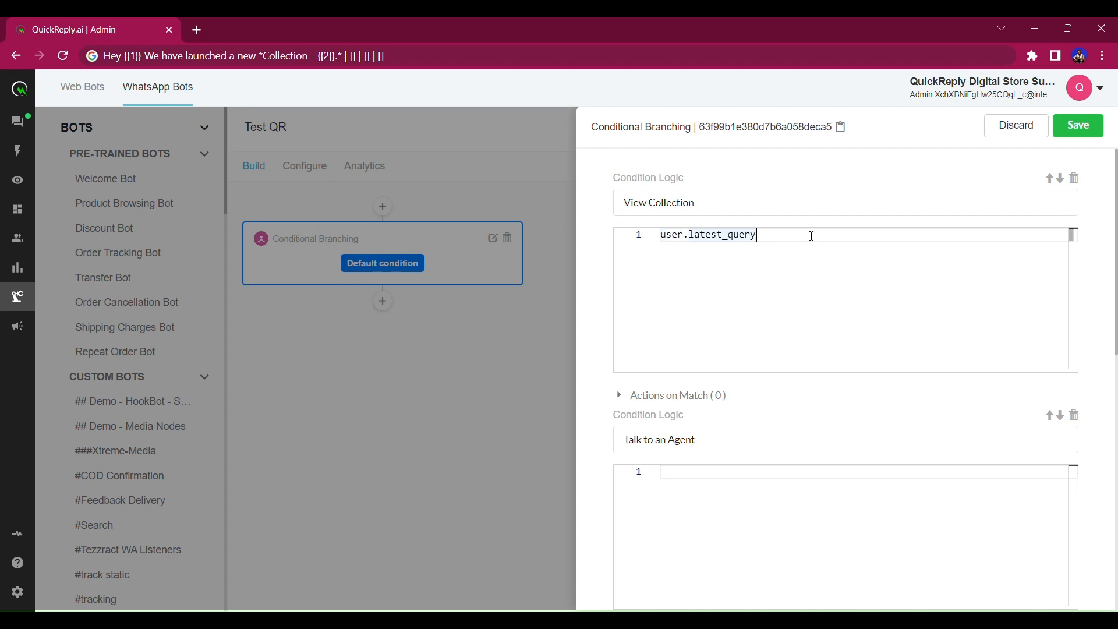
pyautogui.write('==')
pyautogui.moveTo(706, 205); pyautogui.dragTo(574, 230)
pyautogui.hotkey('ctrl', 'c')
pyautogui.click(799, 241)
pyautogui.write('"')
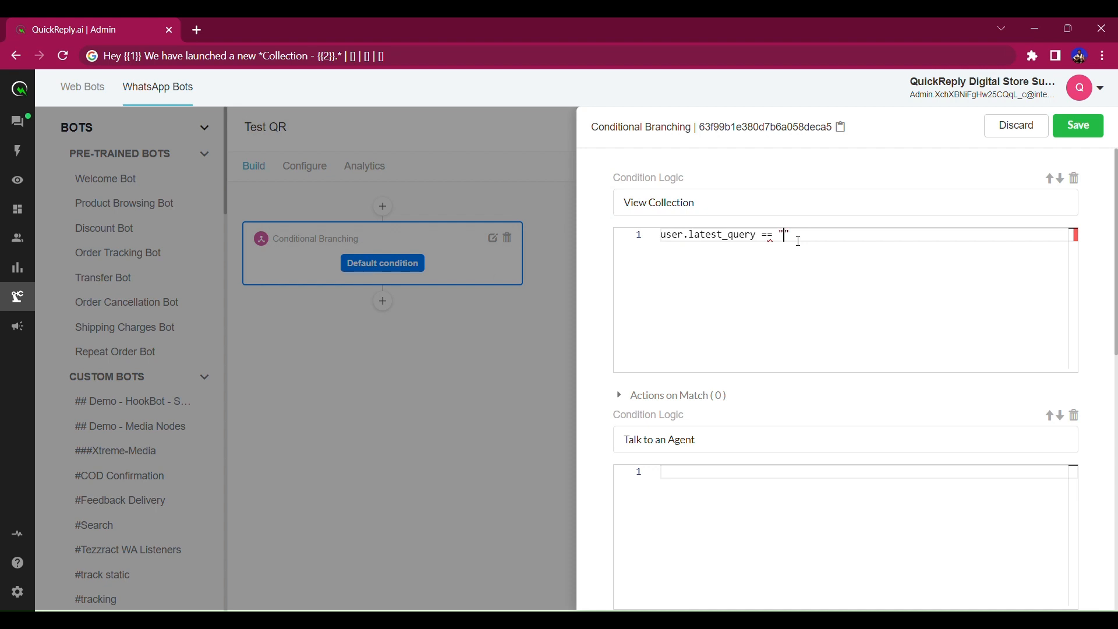
pyautogui.hotkey('ctrl', 'v')
# Prefix the condition with return and copy the finished line.
pyautogui.moveTo(661, 239); pyautogui.dragTo(972, 239)
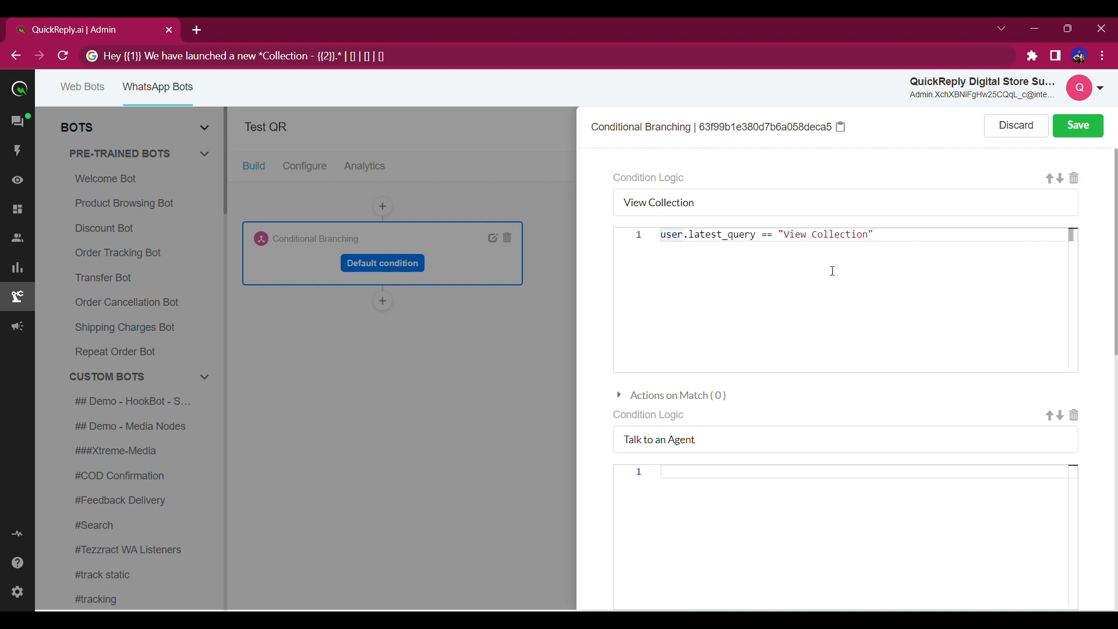
pyautogui.write('return')
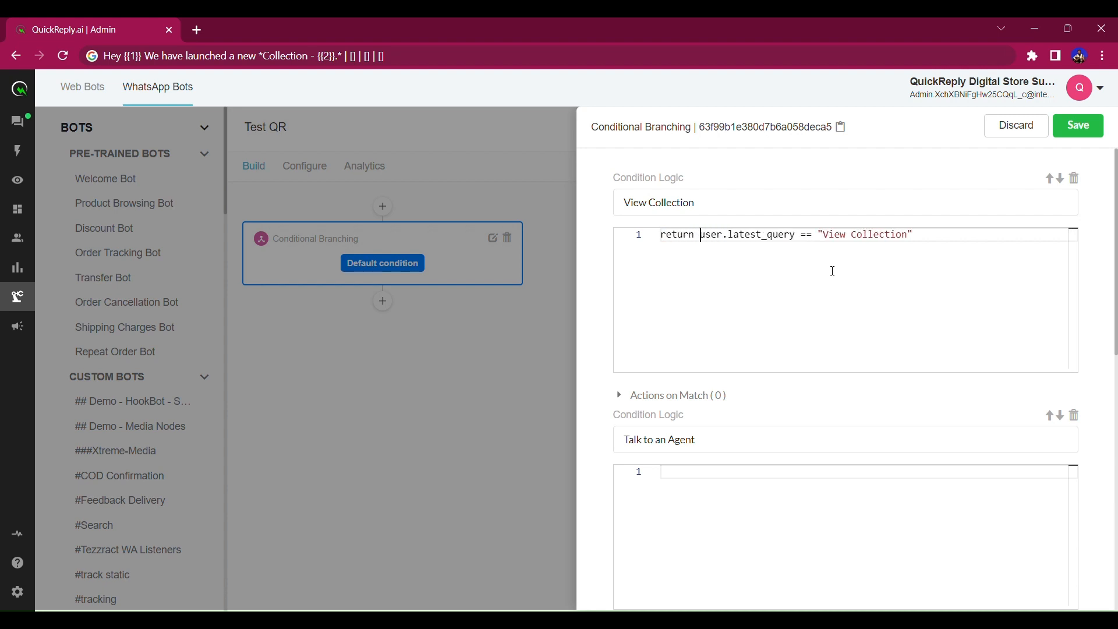
pyautogui.moveTo(940, 244); pyautogui.dragTo(701, 169)
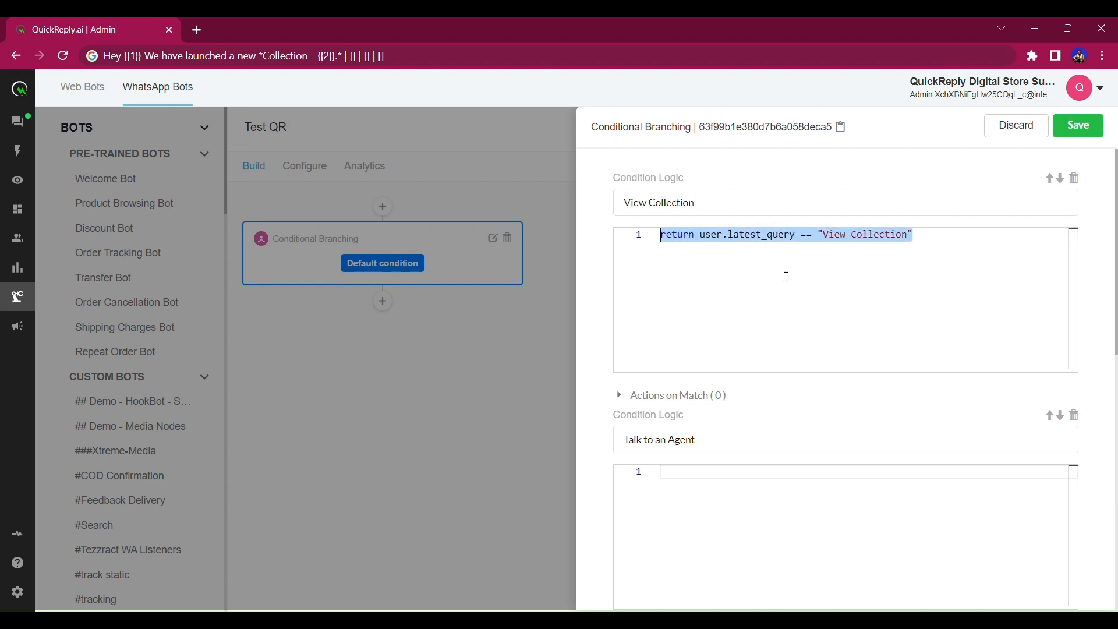
pyautogui.hotkey('ctrl', 'c')
# Paste the condition into the other two branches, matching "Talk to an Agent" in the second.
pyautogui.click(729, 504)
pyautogui.hotkey('ctrl', 'v')
pyautogui.scroll(-4, 728, 504)
pyautogui.click(725, 530)
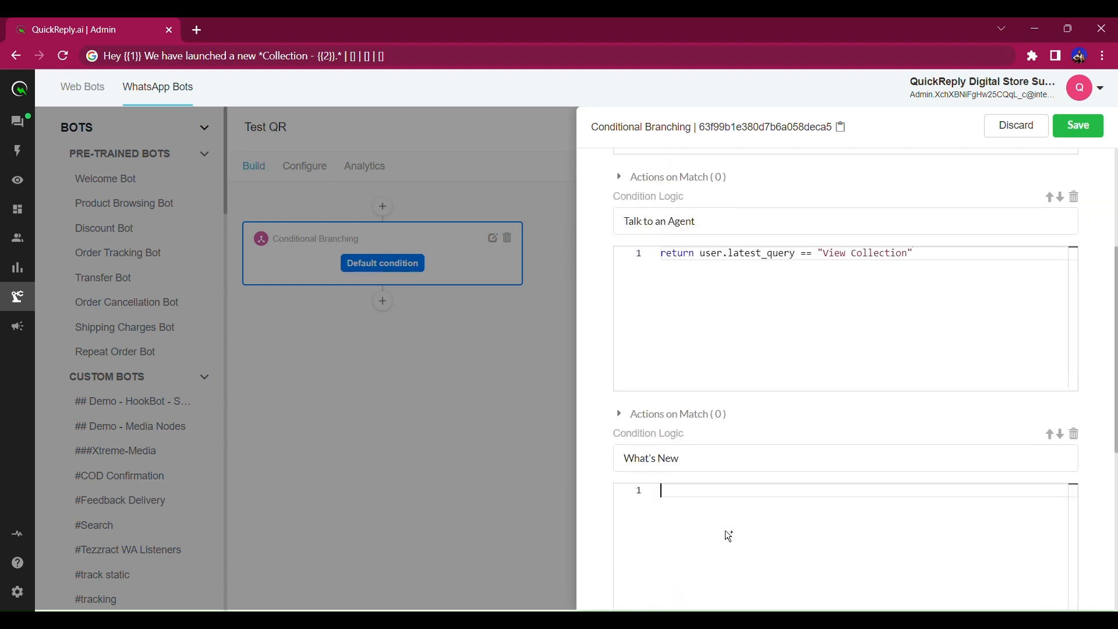
pyautogui.hotkey('ctrl', 'v')
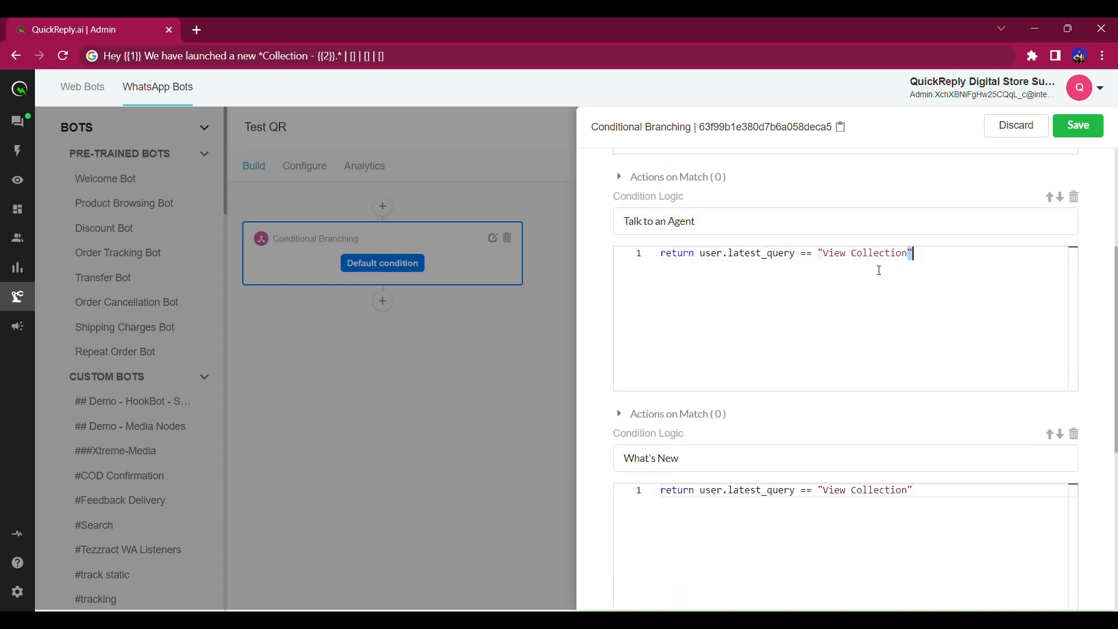
pyautogui.moveTo(907, 254); pyautogui.dragTo(826, 257)
pyautogui.hotkey('ctrl', 'v')
# Change the third condition's value to "What's New" and save the node.
pyautogui.click(717, 467)
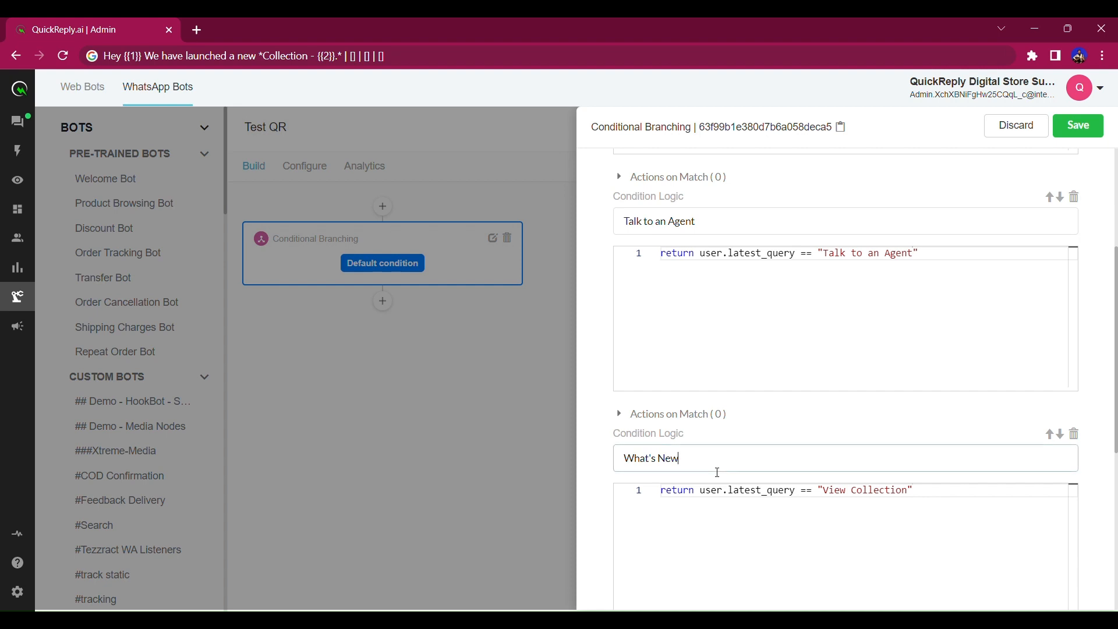
pyautogui.hotkey('ctrl', 'a')
pyautogui.moveTo(912, 492); pyautogui.dragTo(823, 493)
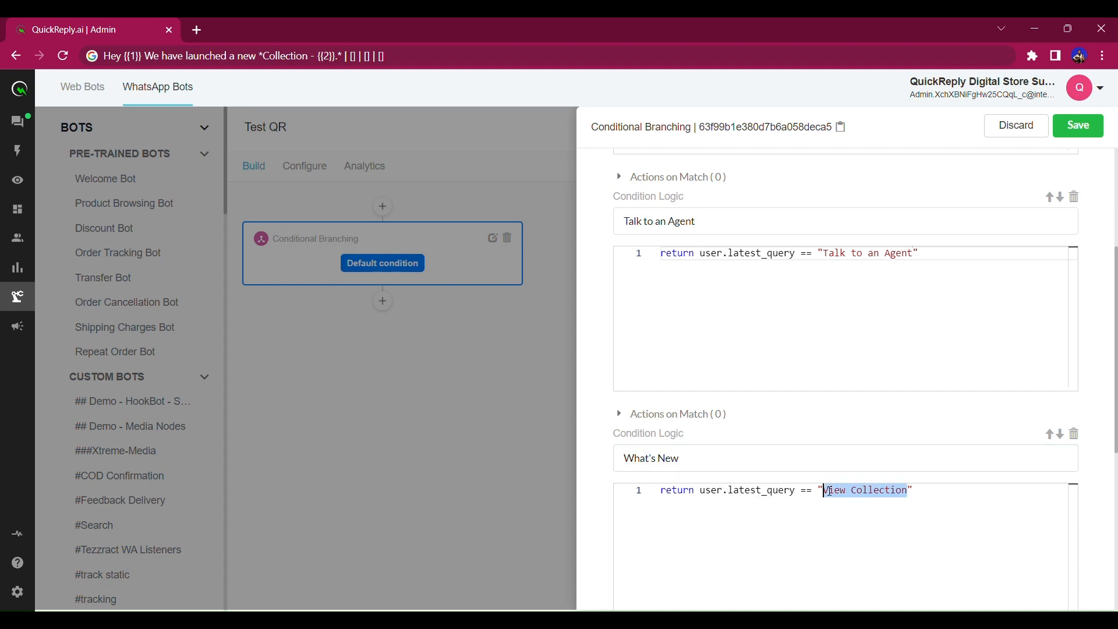
pyautogui.hotkey('ctrl', 'v')
pyautogui.scroll(2, 944, 387)
pyautogui.scroll(2, 947, 387)
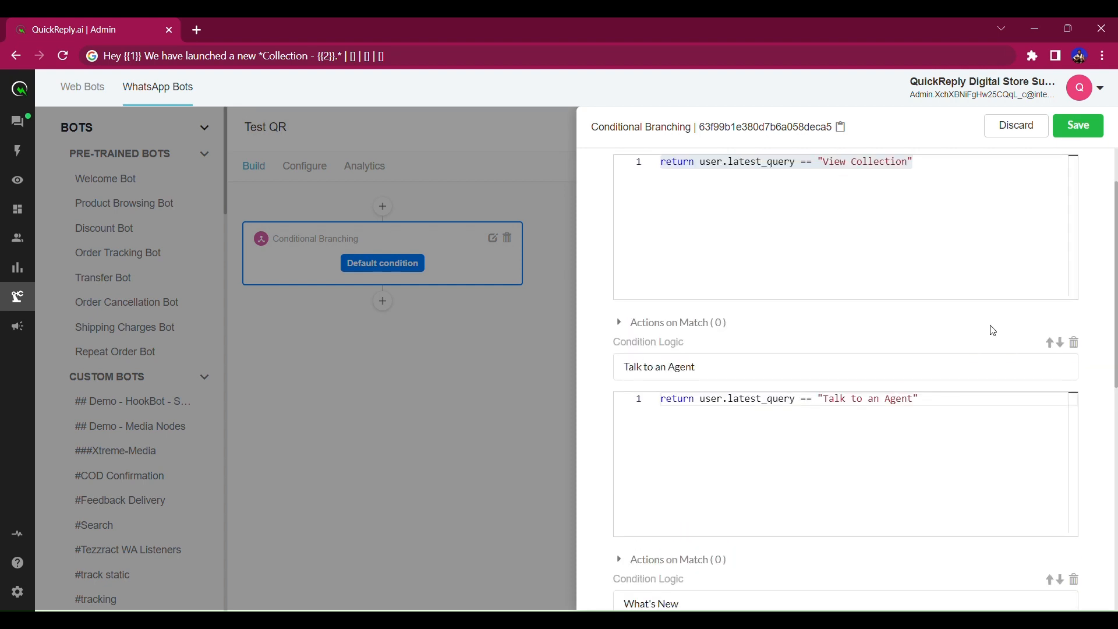
pyautogui.click(1078, 126)
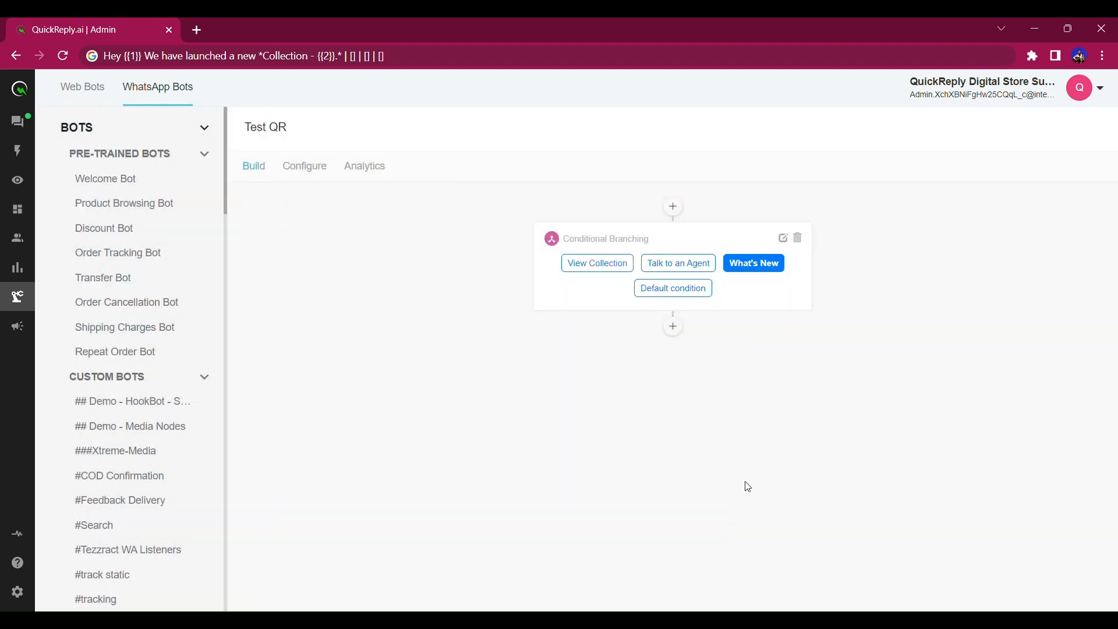
# Add a Go to Custom Bot node under the View Collection branch.
pyautogui.click(606, 267)
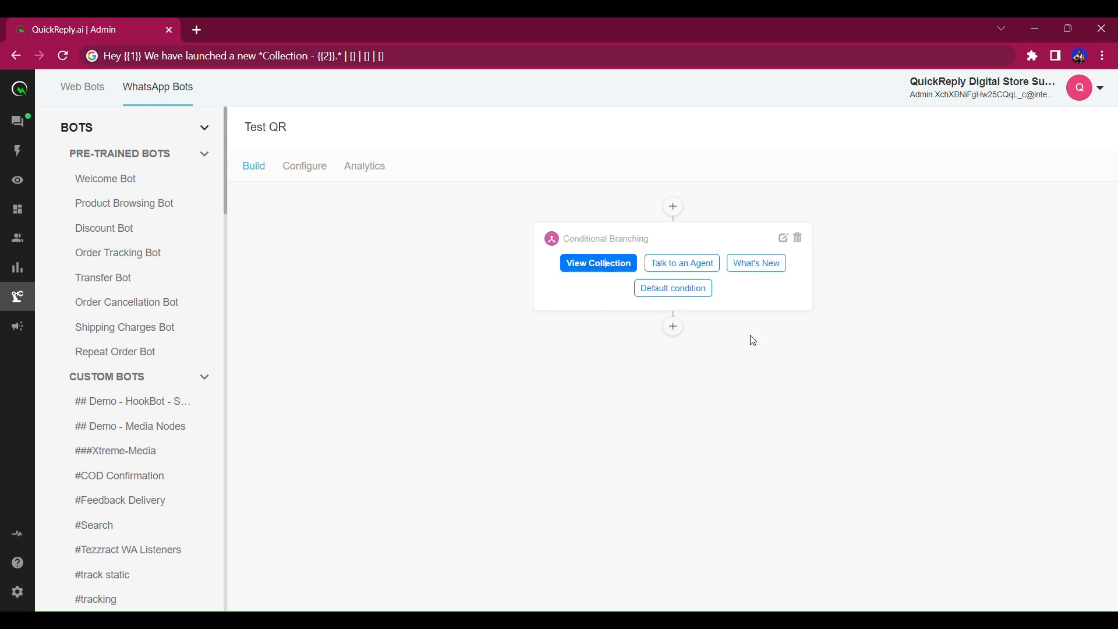
pyautogui.click(674, 329)
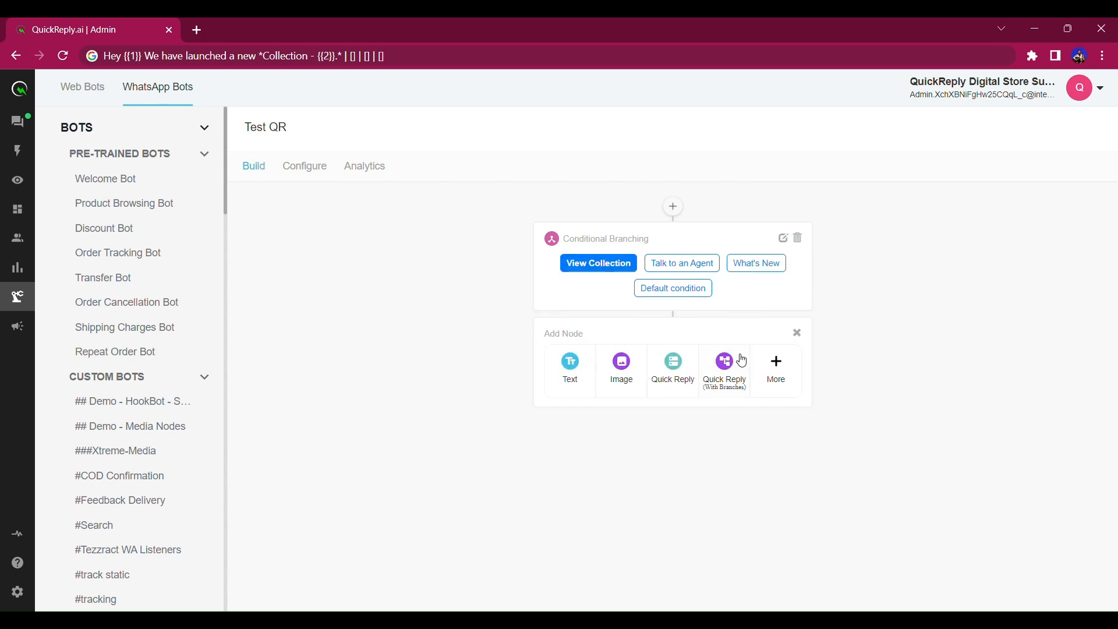
pyautogui.click(779, 372)
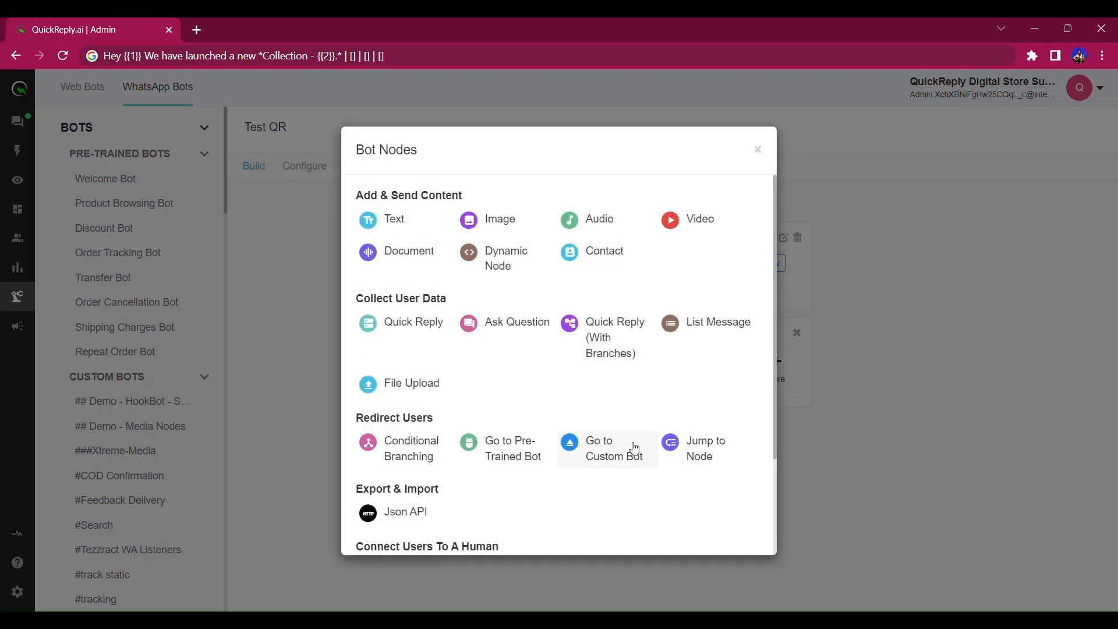
pyautogui.click(615, 446)
pyautogui.click(779, 358)
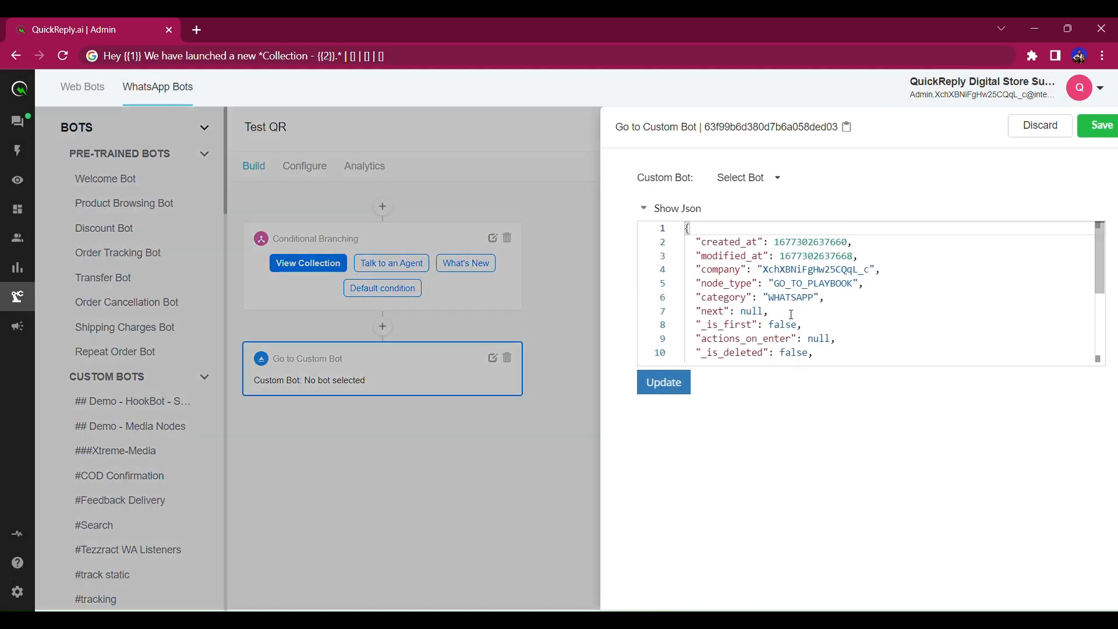
# Browse the Select Bot list, then discard the settings without choosing a bot.
pyautogui.click(743, 176)
pyautogui.scroll(-4, 782, 252)
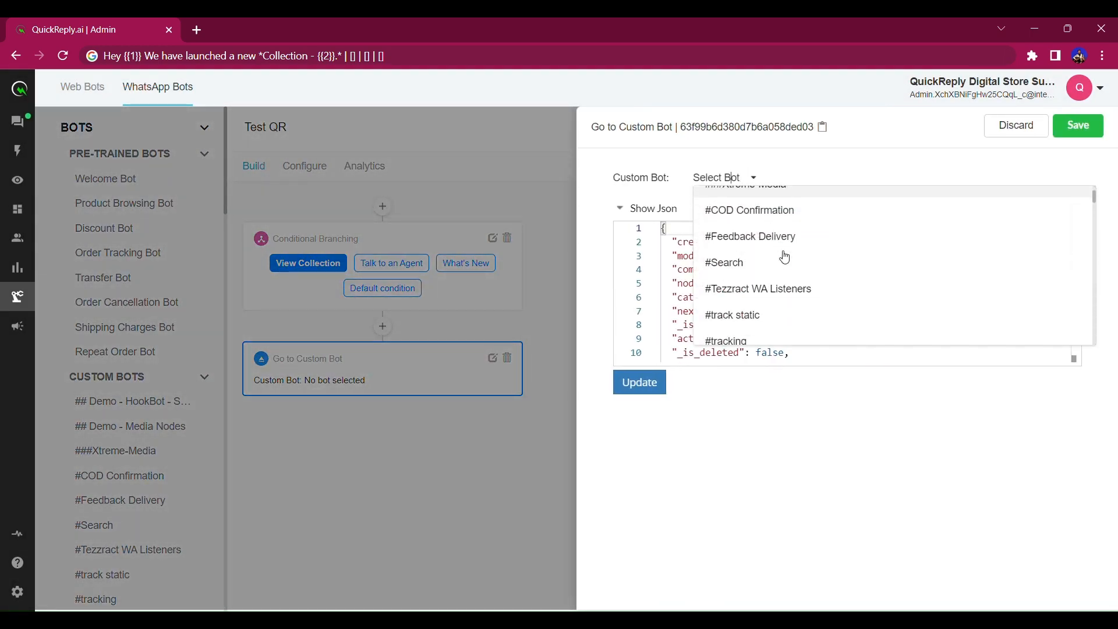
pyautogui.scroll(-10, 785, 257)
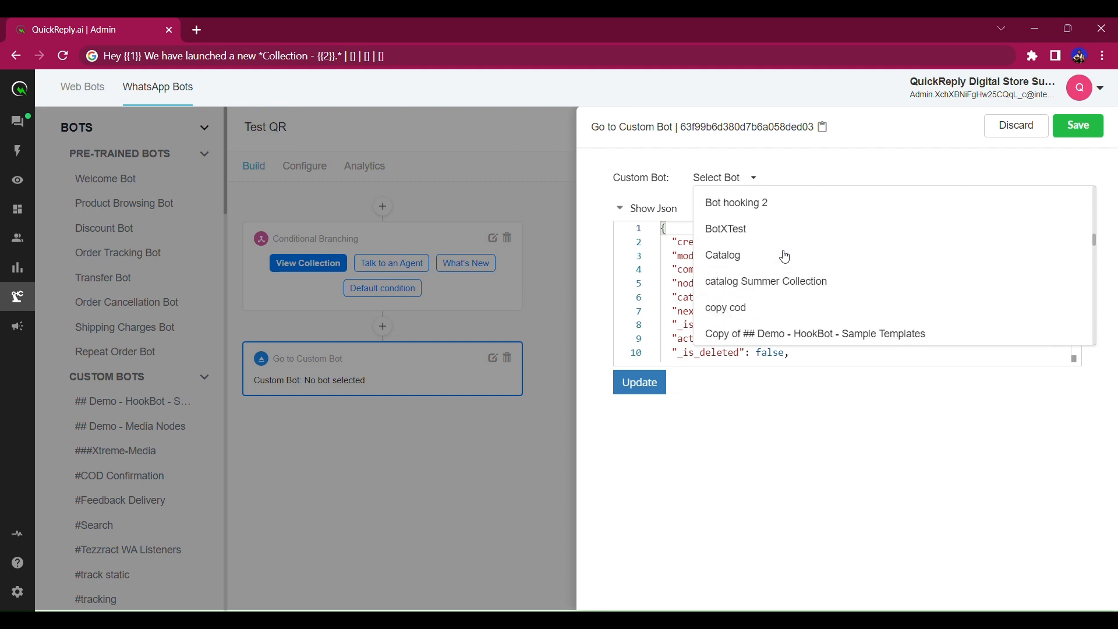
pyautogui.scroll(-12, 785, 257)
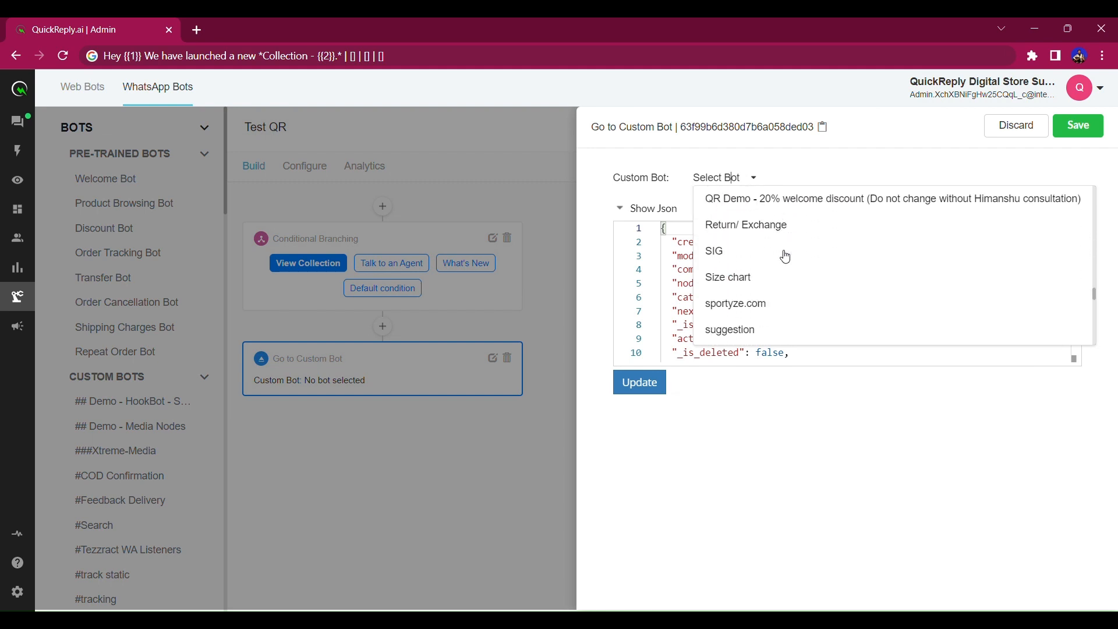
pyautogui.scroll(-6, 785, 268)
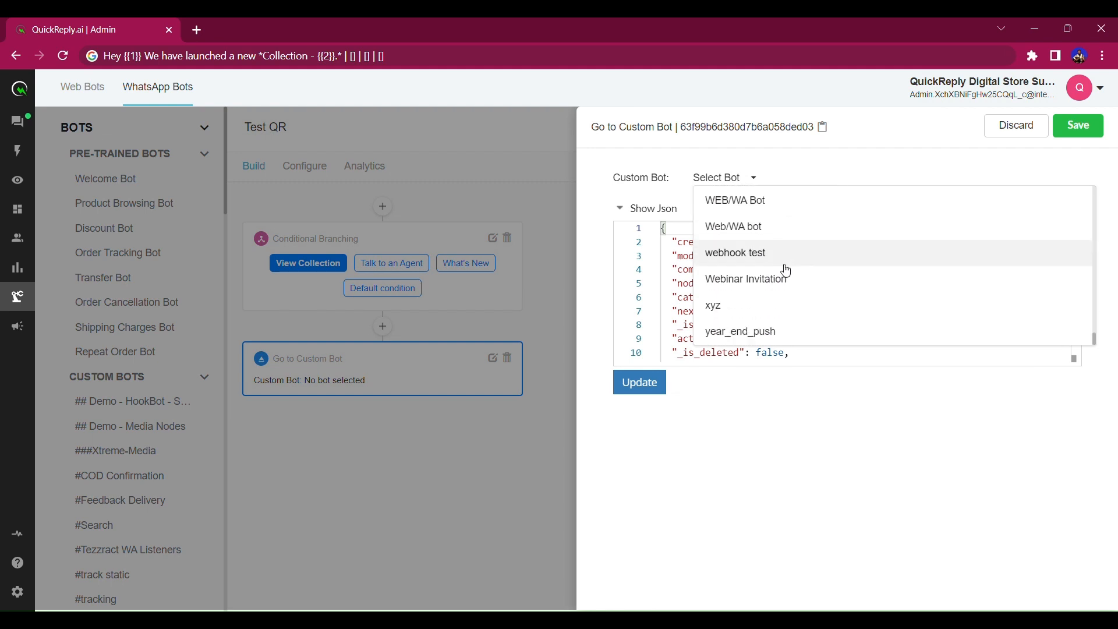
pyautogui.scroll(10, 788, 278)
pyautogui.scroll(10, 788, 278)
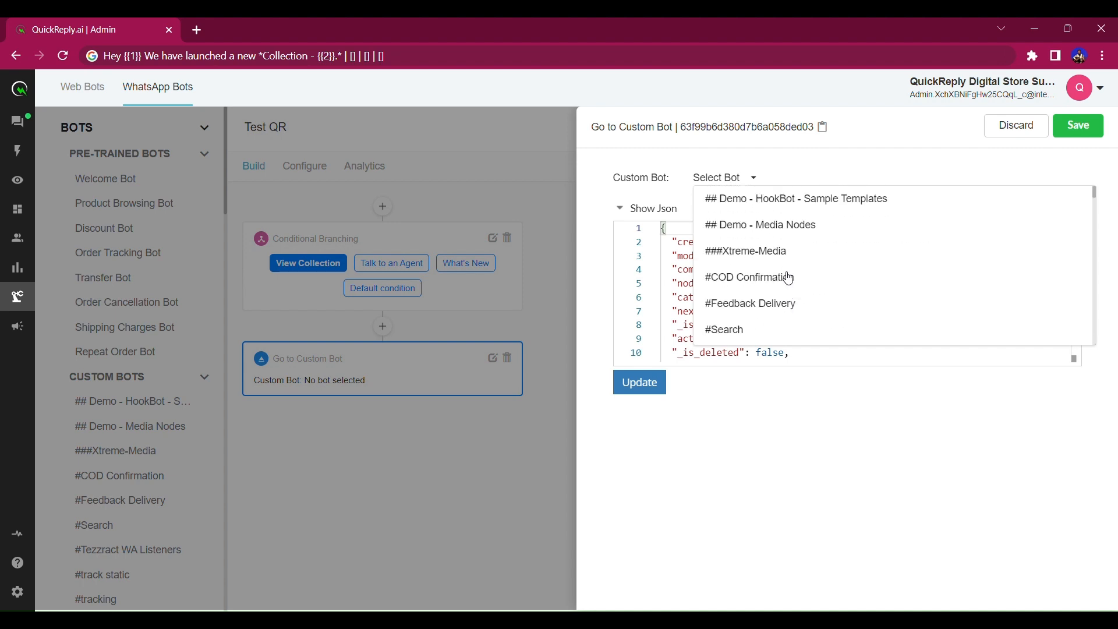
pyautogui.click(1019, 140)
pyautogui.scroll(-1, 167, 457)
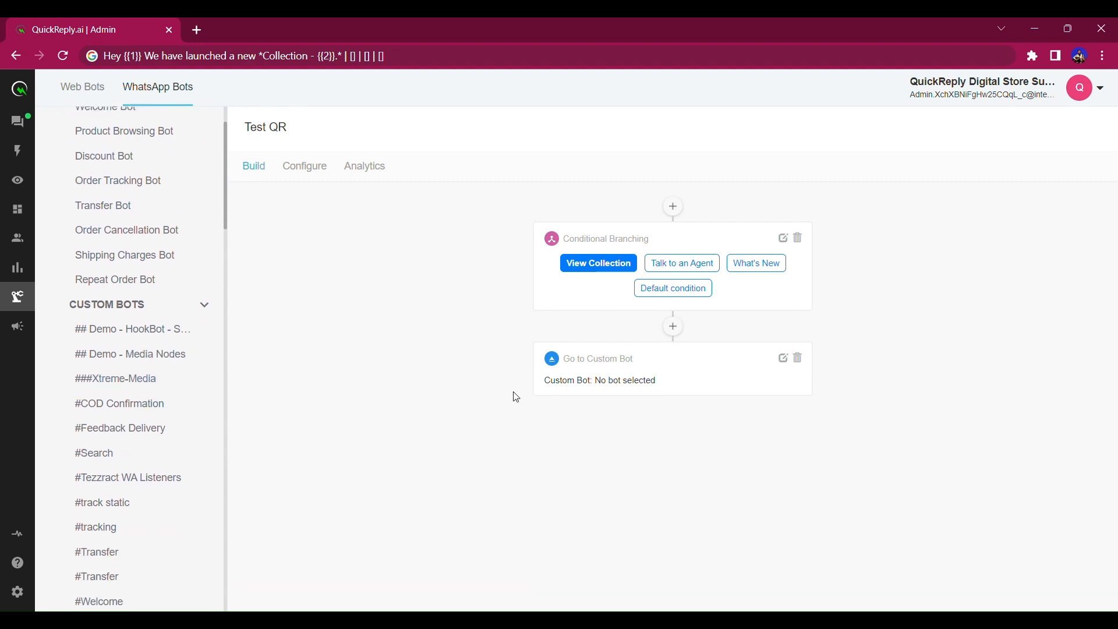
# Add a Go to Pre-Trained Bot node targeting Product Browsing Bot and save it.
pyautogui.click(674, 327)
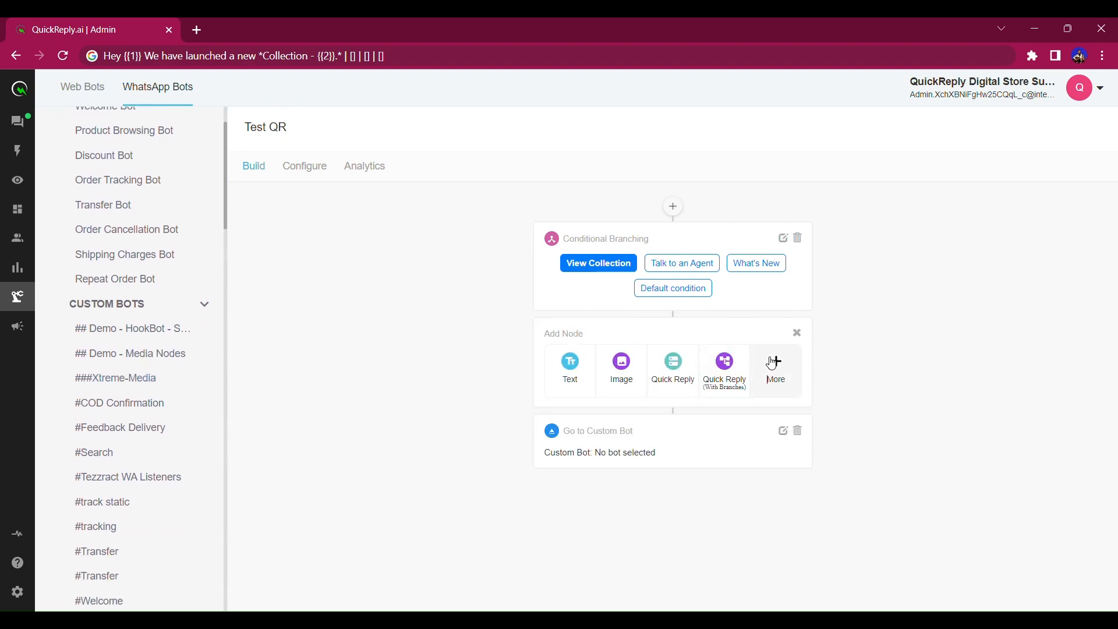
pyautogui.click(772, 373)
pyautogui.click(518, 457)
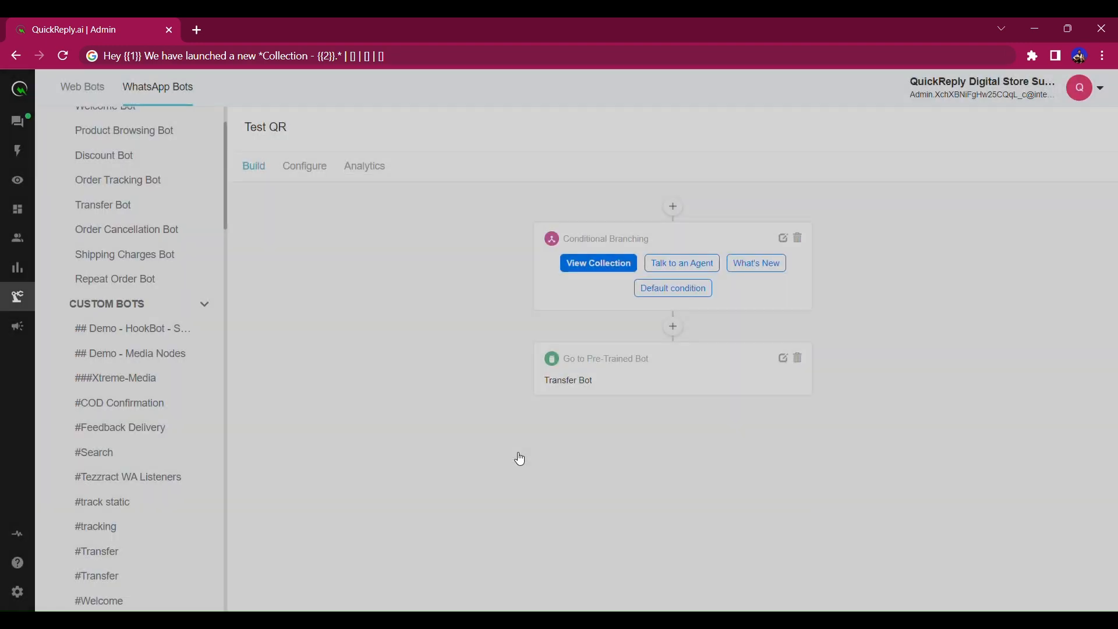
pyautogui.click(783, 358)
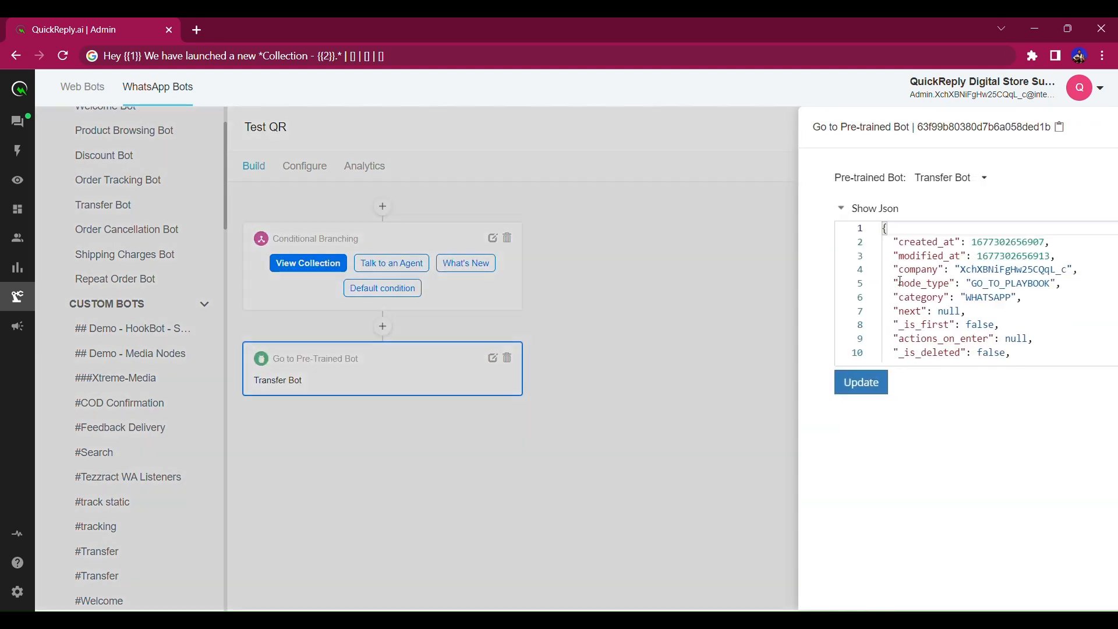
pyautogui.click(743, 179)
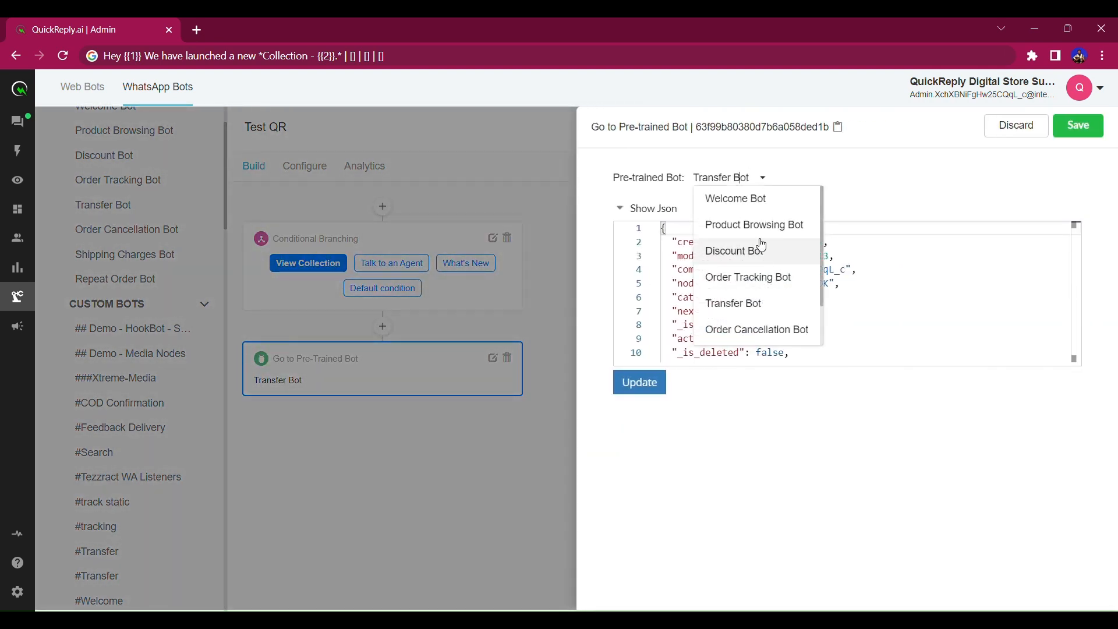
pyautogui.click(719, 222)
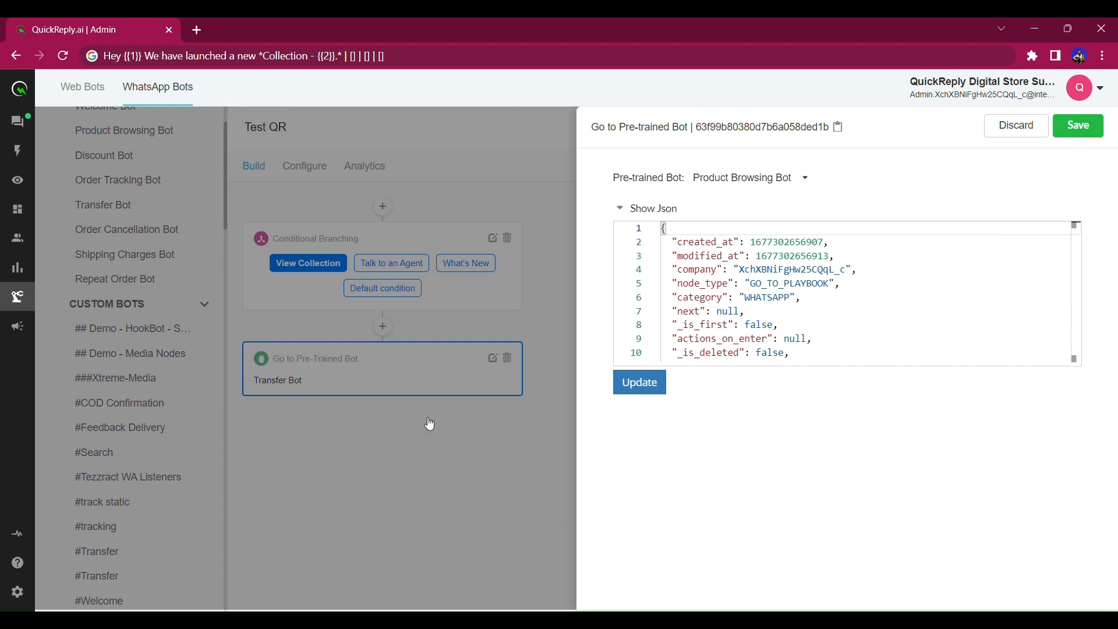
pyautogui.click(1079, 126)
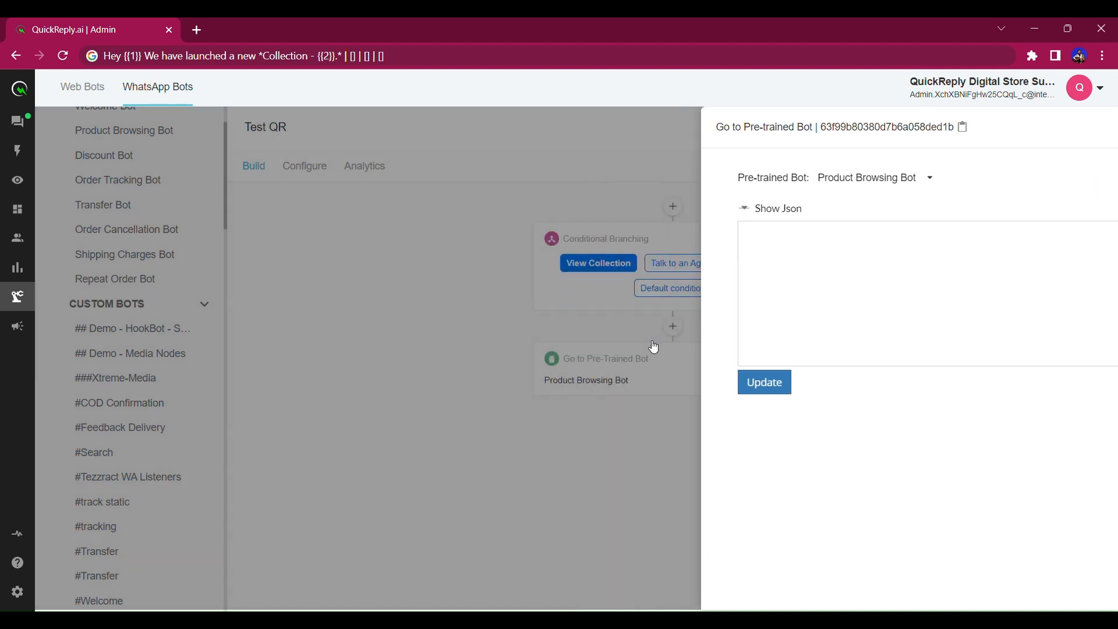
# Insert a Text node before the pre-trained bot node and open its editor.
pyautogui.click(675, 327)
pyautogui.click(580, 377)
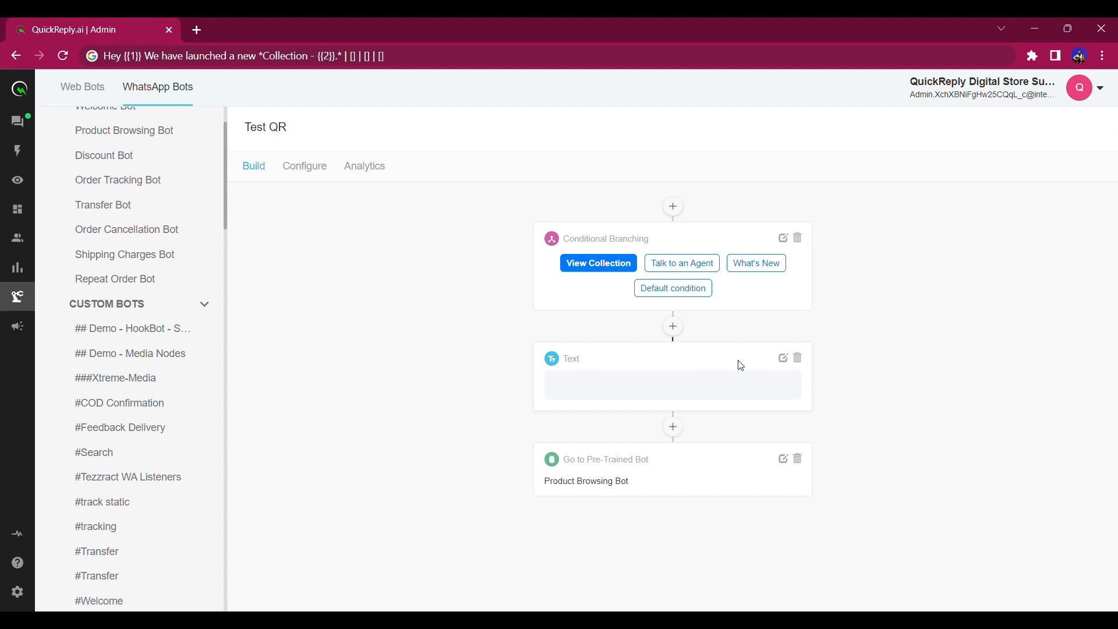
pyautogui.click(782, 362)
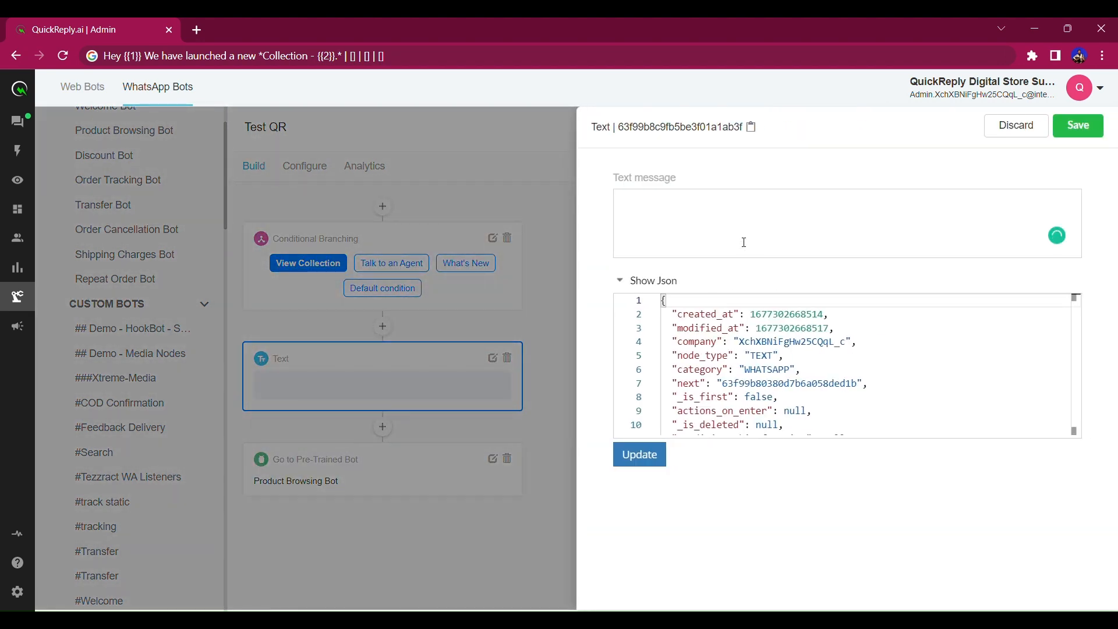
# Enter the message 'Let me help you with "Viewing the Collection."' and save it.
pyautogui.write('Let me help you with Viewing')
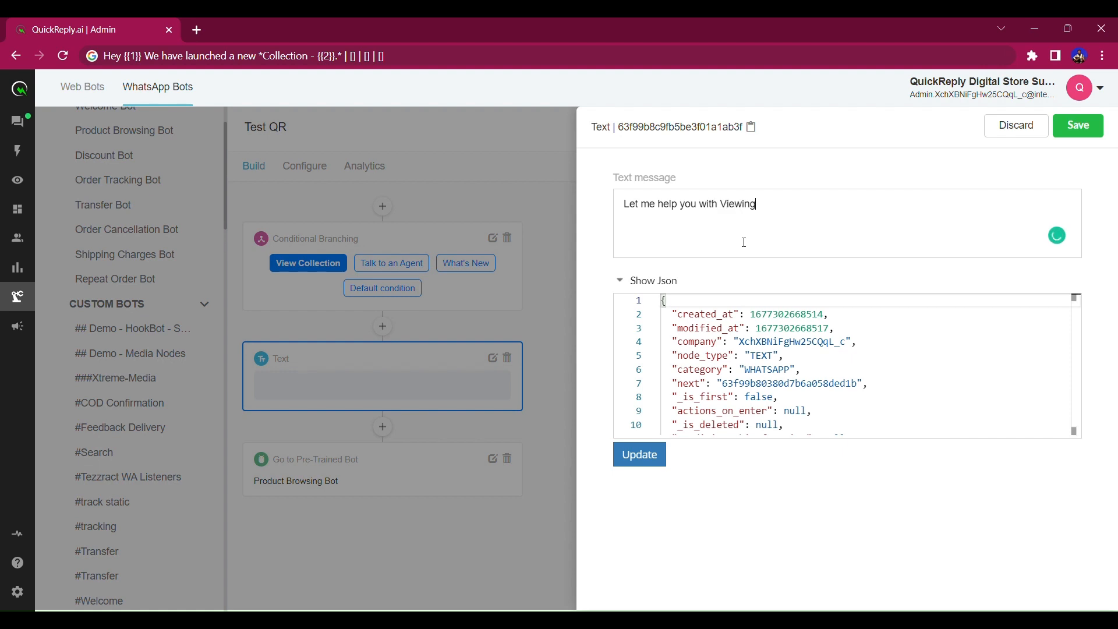
pyautogui.write(' the Collection.')
pyautogui.moveTo(720, 206); pyautogui.dragTo(743, 224)
pyautogui.hotkey('ctrl', 'c')
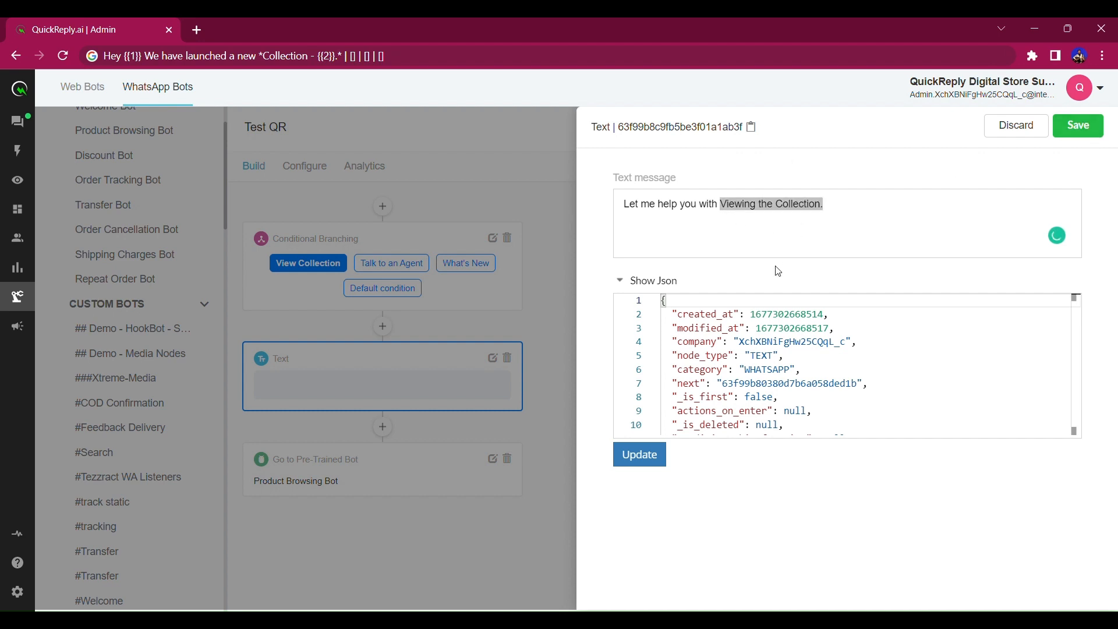
pyautogui.write('**')
pyautogui.hotkey('ctrl', 'v')
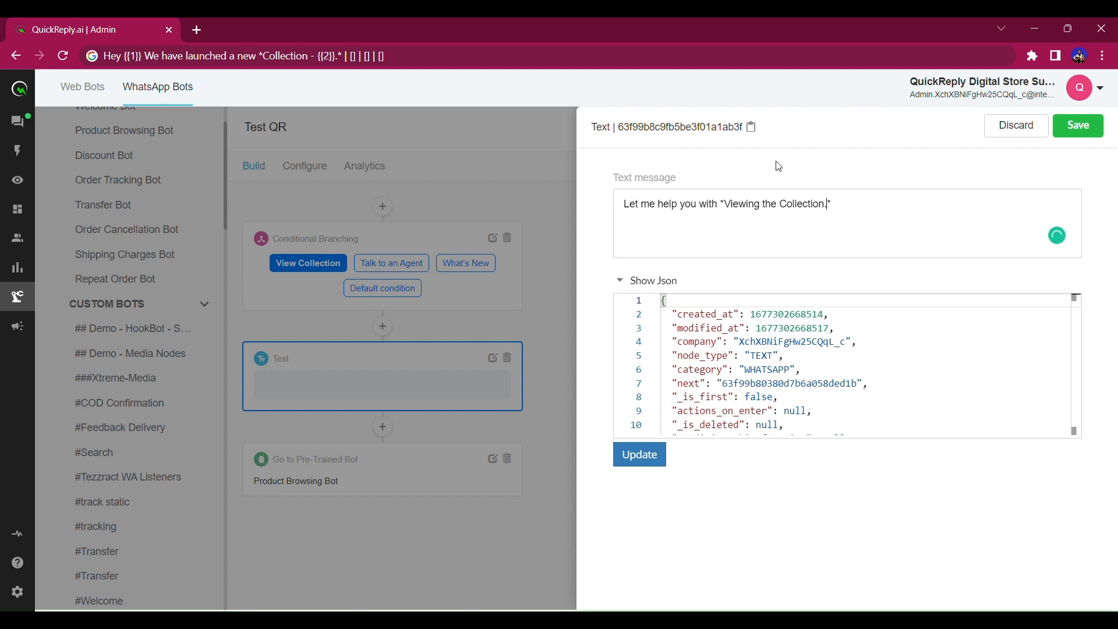
pyautogui.moveTo(867, 204); pyautogui.dragTo(588, 200)
pyautogui.click(1085, 134)
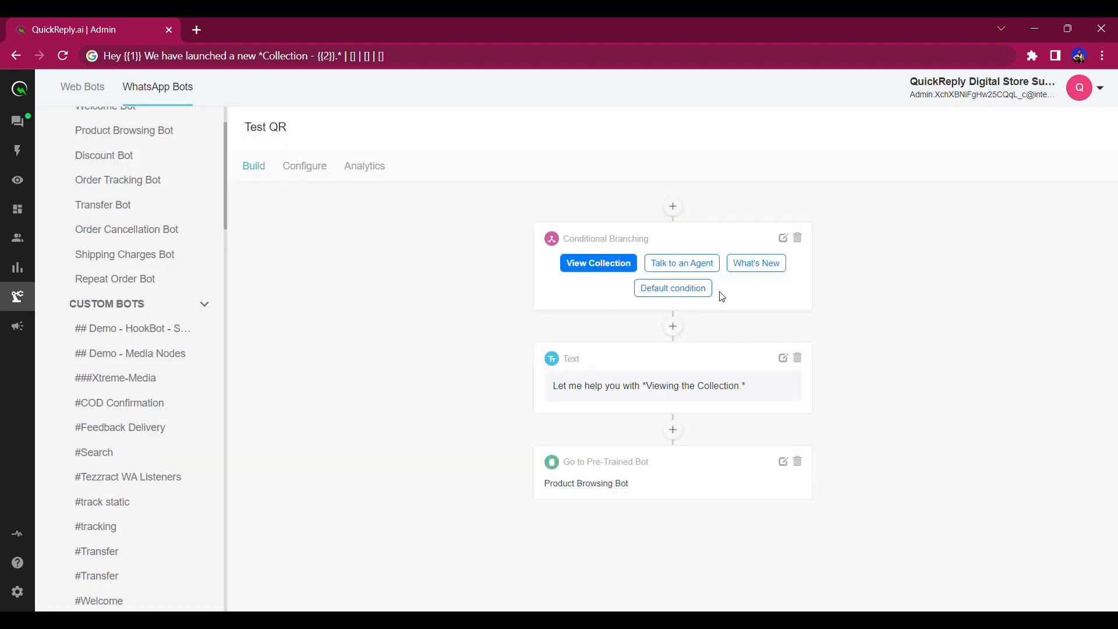
# Add a Go to Pre-Trained Bot node targeting Transfer Bot under the Talk to an Agent branch.
pyautogui.click(707, 270)
pyautogui.click(674, 326)
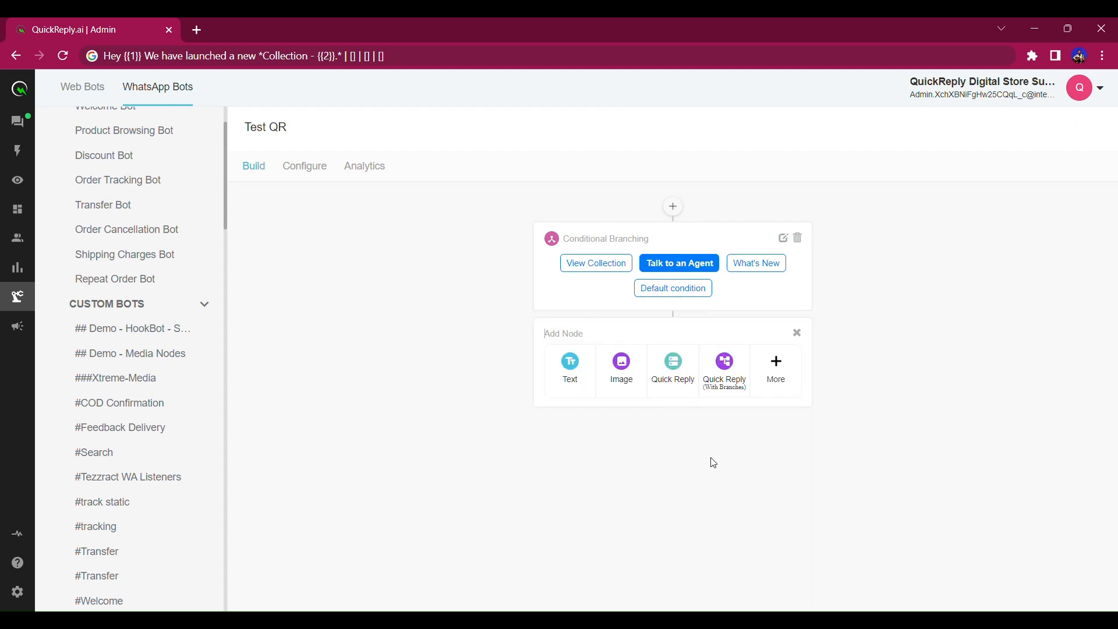
pyautogui.click(778, 370)
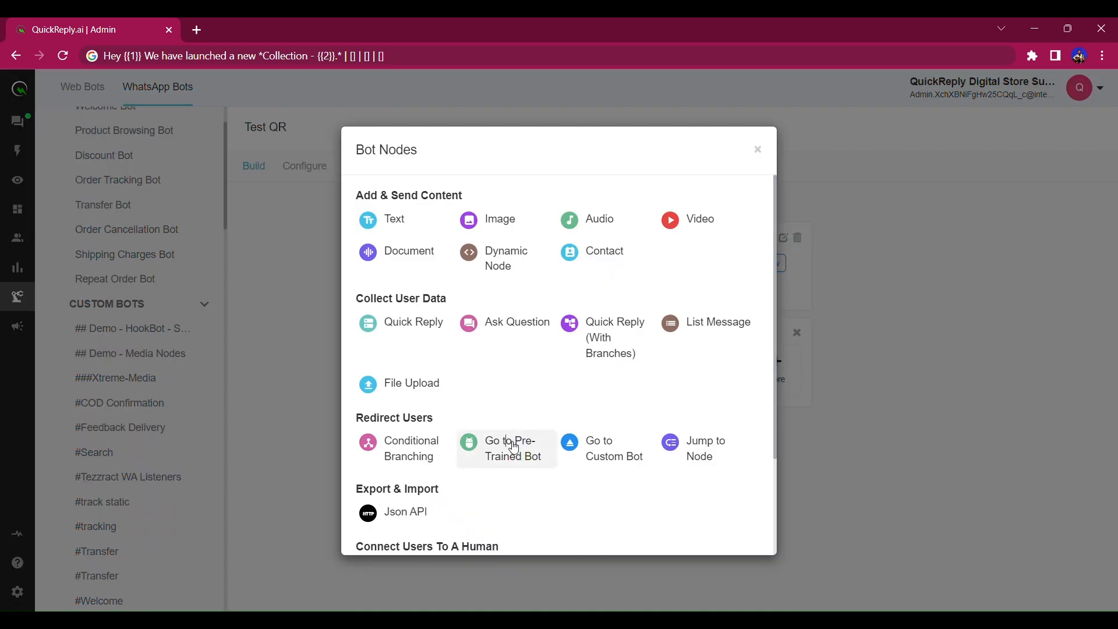
pyautogui.click(513, 447)
pyautogui.moveTo(616, 381); pyautogui.dragTo(524, 387)
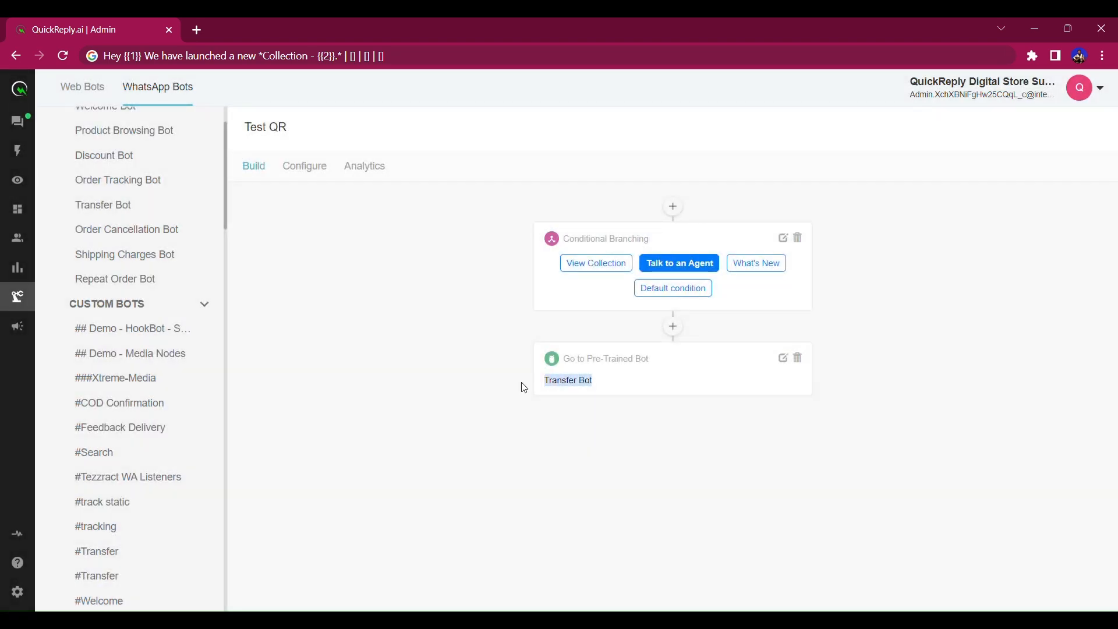
# Begin adding another node after the branching, then cancel without choosing a node type.
pyautogui.click(675, 328)
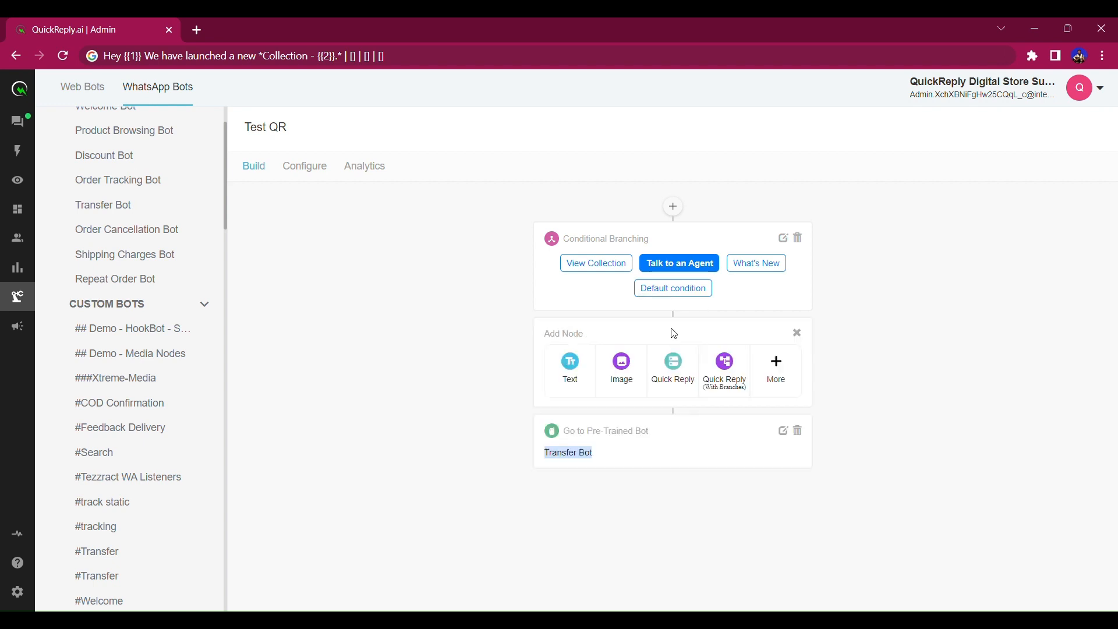
pyautogui.click(781, 368)
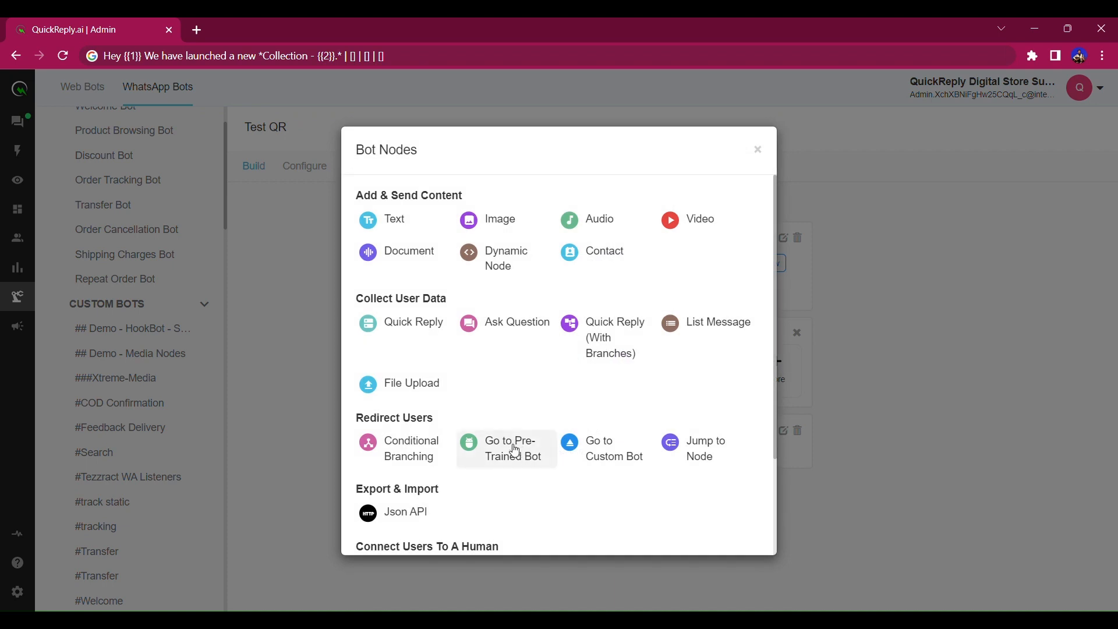
pyautogui.click(758, 150)
pyautogui.click(797, 332)
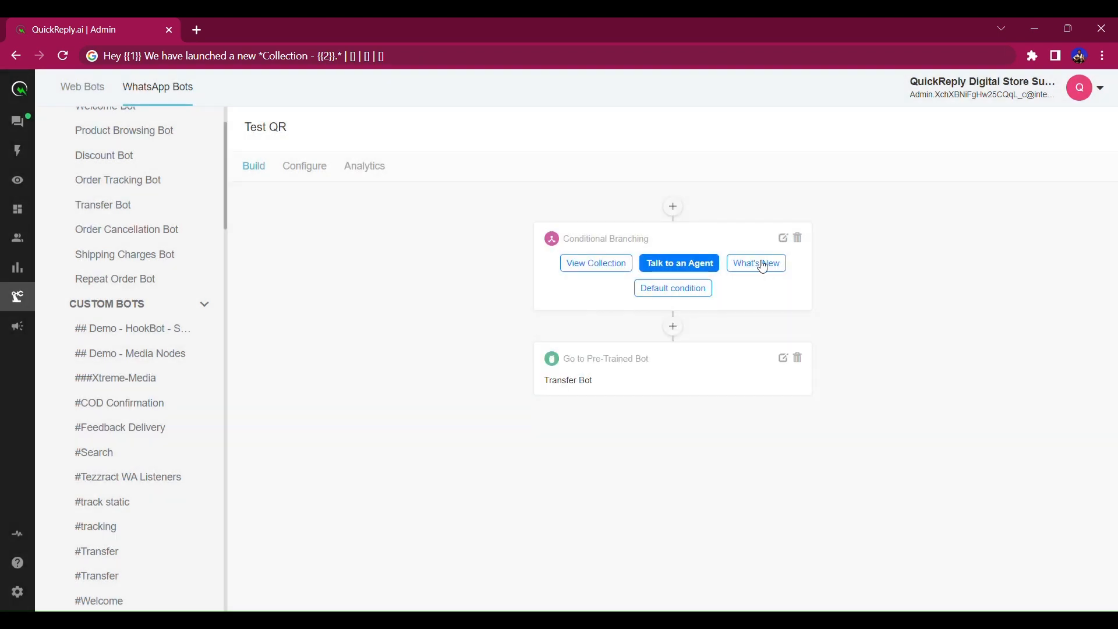
# Add a Text message node under the What's New branch and open its editor.
pyautogui.click(762, 266)
pyautogui.click(673, 326)
pyautogui.click(575, 370)
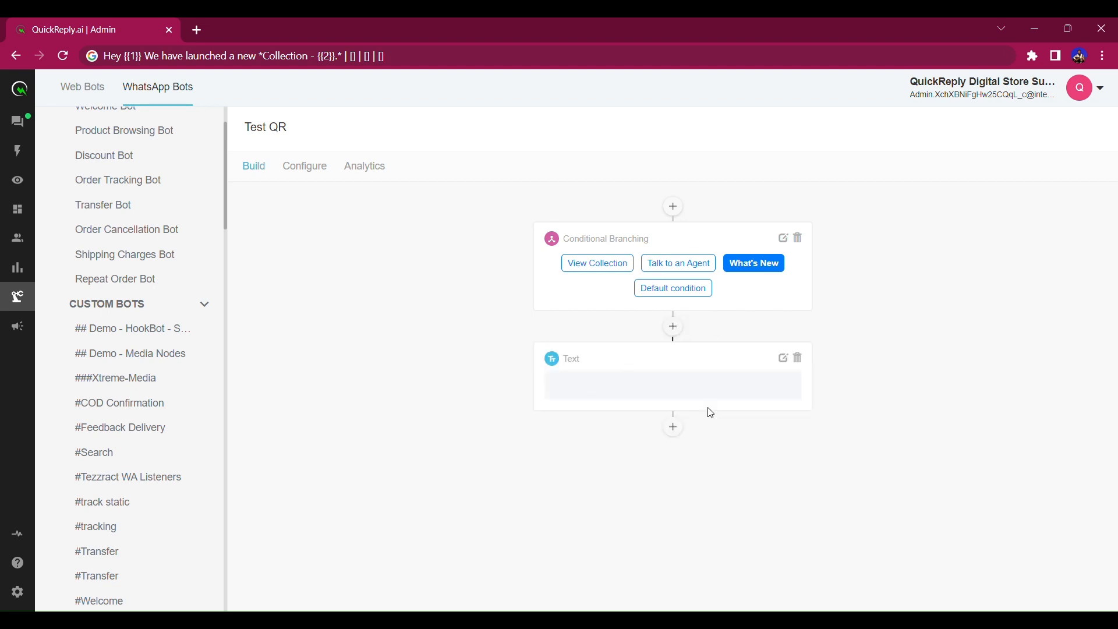
pyautogui.click(783, 358)
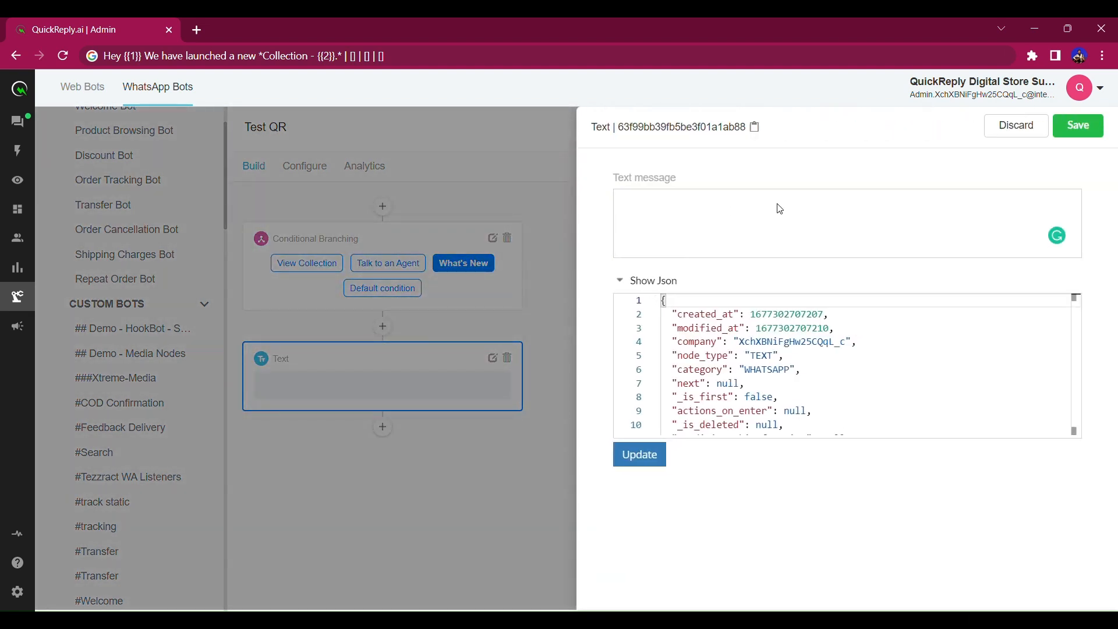
# Write three 👉 bullet lines: High-Quality Leather Fabric, Long-term reliable Foam, Vibrant Colors.
pyautogui.click(778, 205)
pyautogui.write('High QUality Leather Fabric')
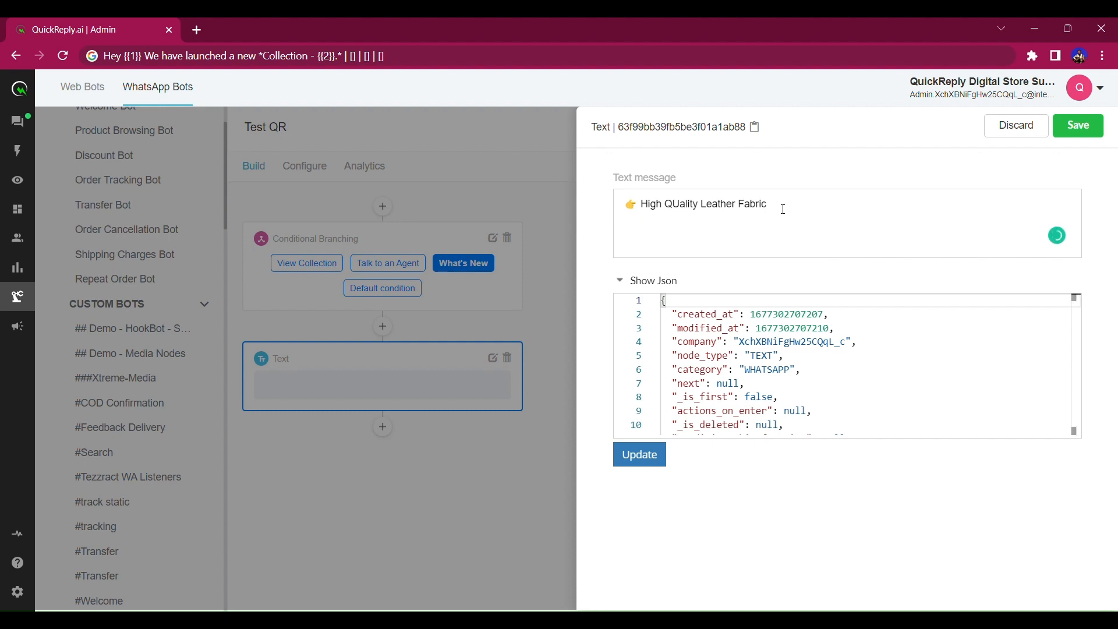
pyautogui.write('u')
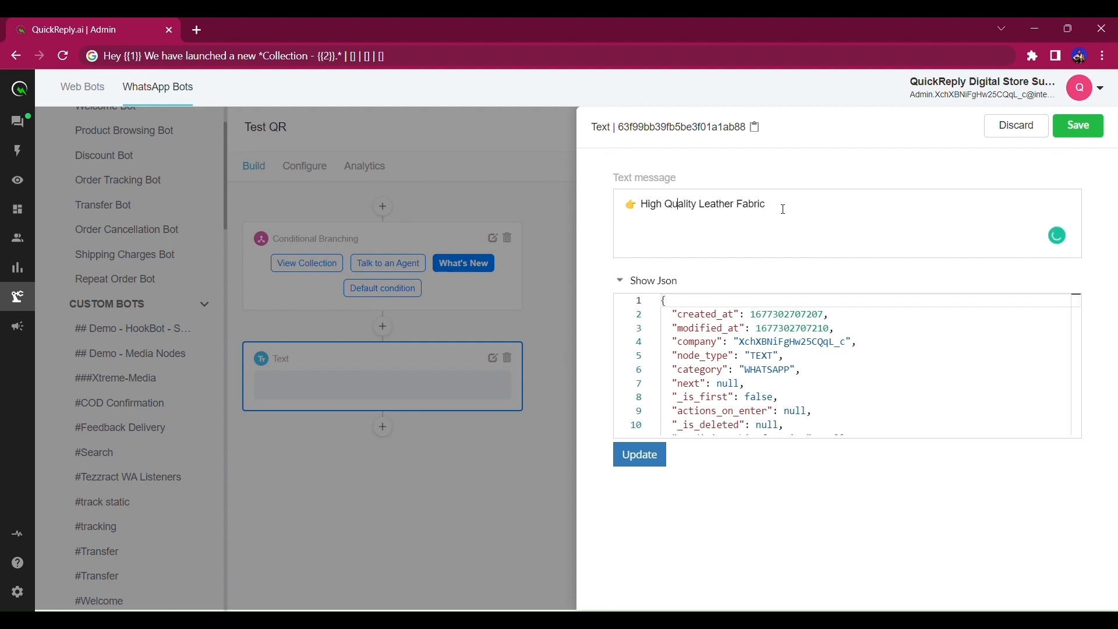
pyautogui.press('Down')
pyautogui.moveTo(642, 208); pyautogui.dragTo(627, 211)
pyautogui.hotkey('ctrl', 'c')
pyautogui.click(627, 211)
pyautogui.hotkey('ctrl', 'v')
pyautogui.press('Return')
pyautogui.hotkey('ctrl', 'v')
pyautogui.moveTo(670, 205)
pyautogui.click(675, 241)
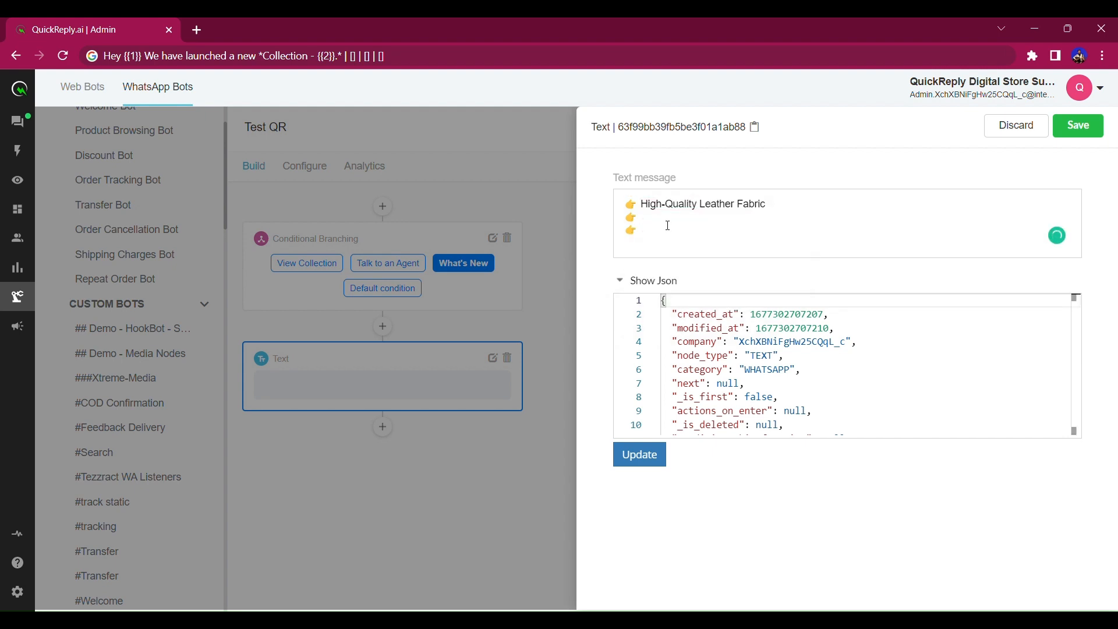
pyautogui.write('Lon')
pyautogui.write('g-term')
pyautogui.write(' reliable Fo')
pyautogui.write('am 👉 ')
pyautogui.write('Vibrant Colors')
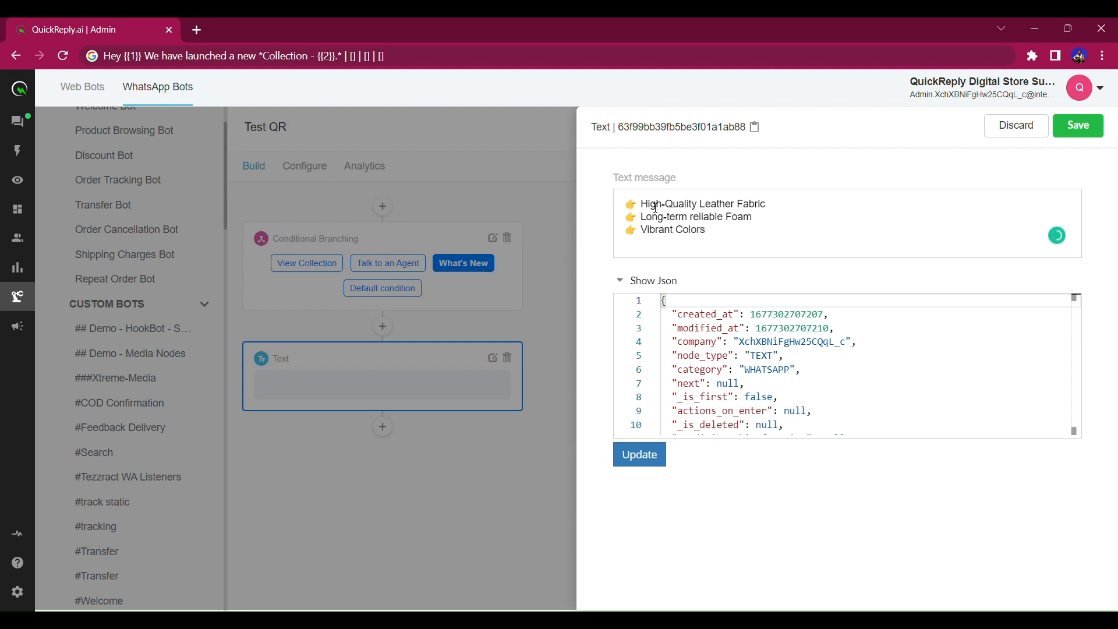
# Wrap each of the three bullet texts in asterisks to make them bold.
pyautogui.tripleClick(648, 208)
pyautogui.press('BackSpace')
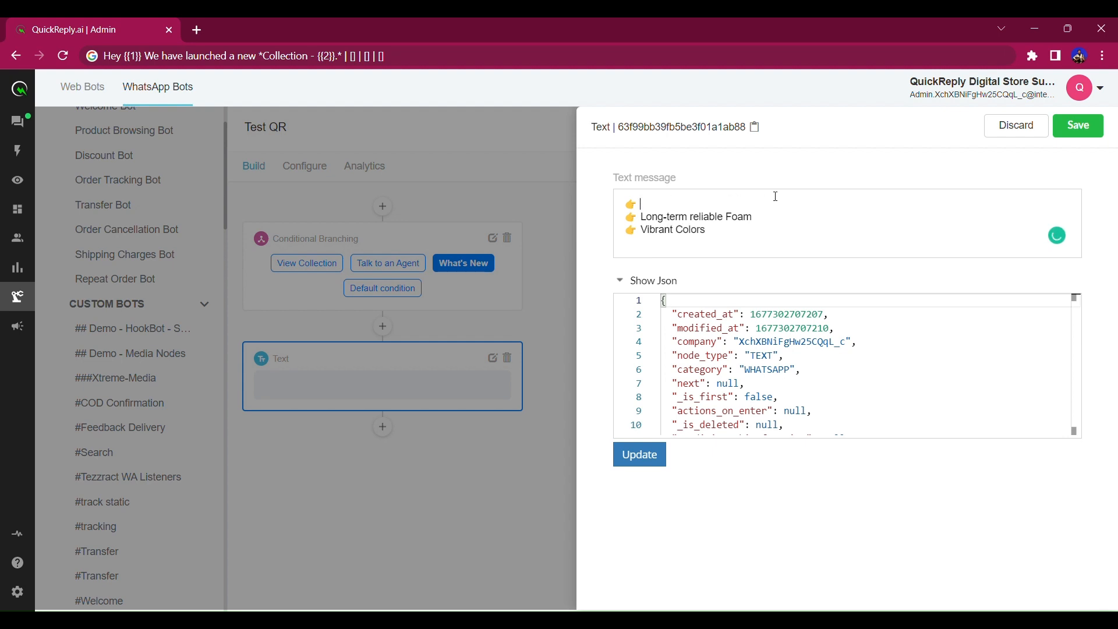
pyautogui.write('*High-Quality Leather Fabric*')
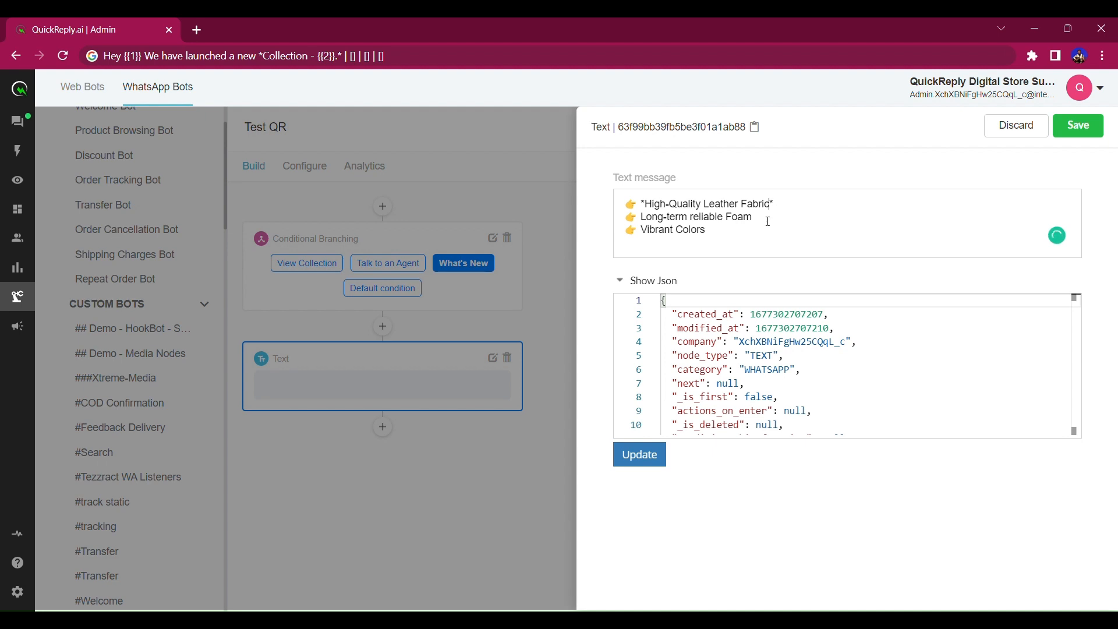
pyautogui.moveTo(769, 222); pyautogui.dragTo(727, 235)
pyautogui.write('**')
pyautogui.write('Long-term reliable Foam')
pyautogui.hotkey('ctrl', 'x')
pyautogui.write('**')
pyautogui.press('Left')
pyautogui.hotkey('ctrl', 'v')
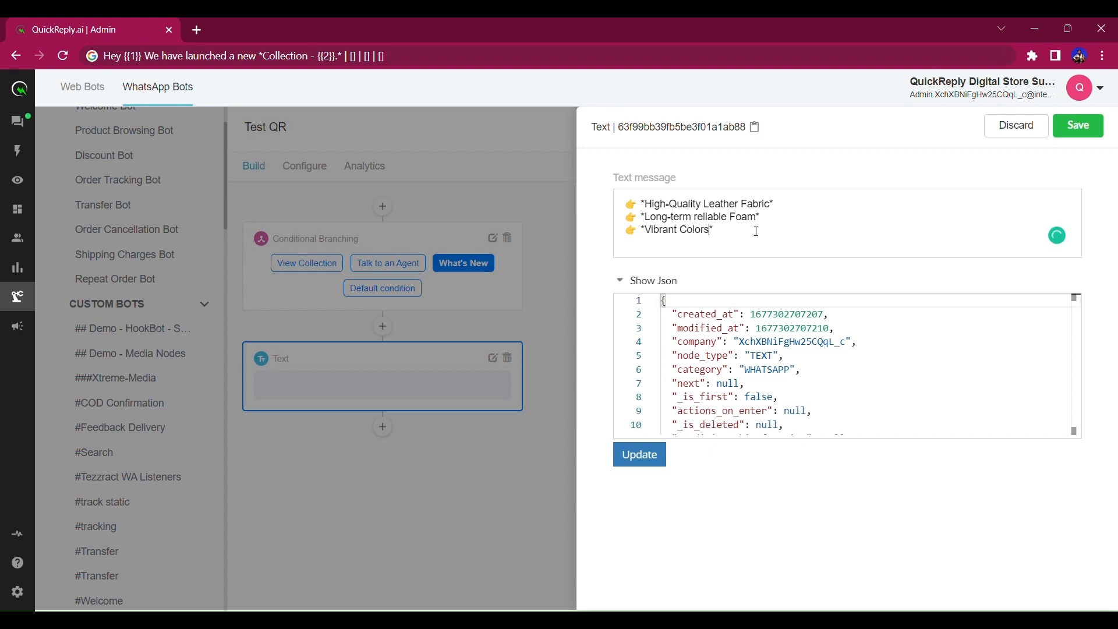
# Insert blank lines between the bullets and save the Text node.
pyautogui.press('Return')
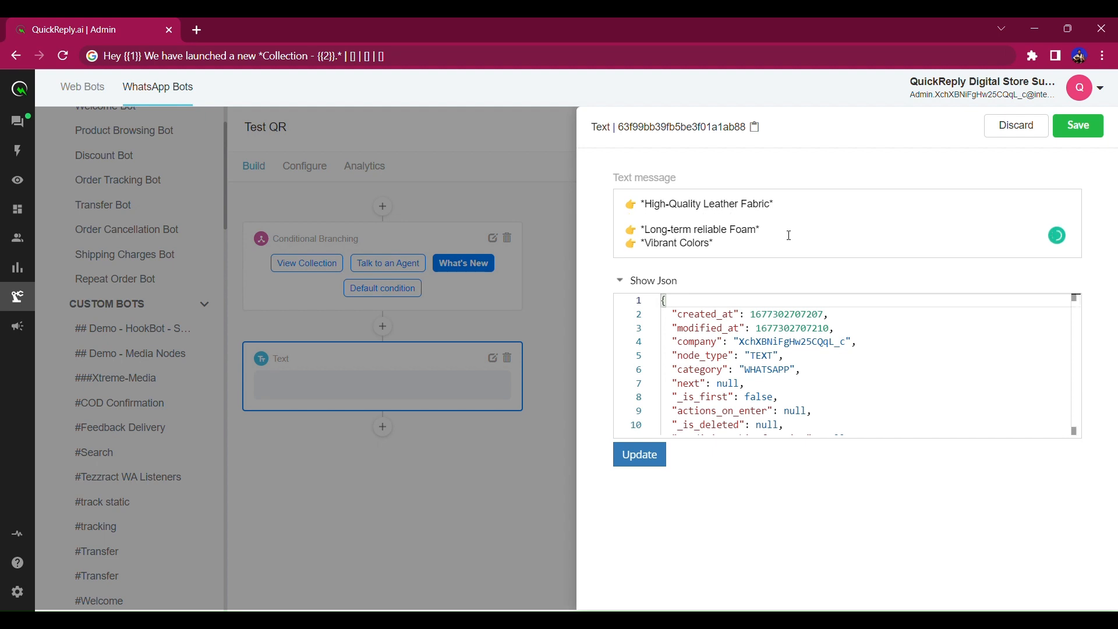
pyautogui.press('Return')
pyautogui.scroll(-1, 828, 212)
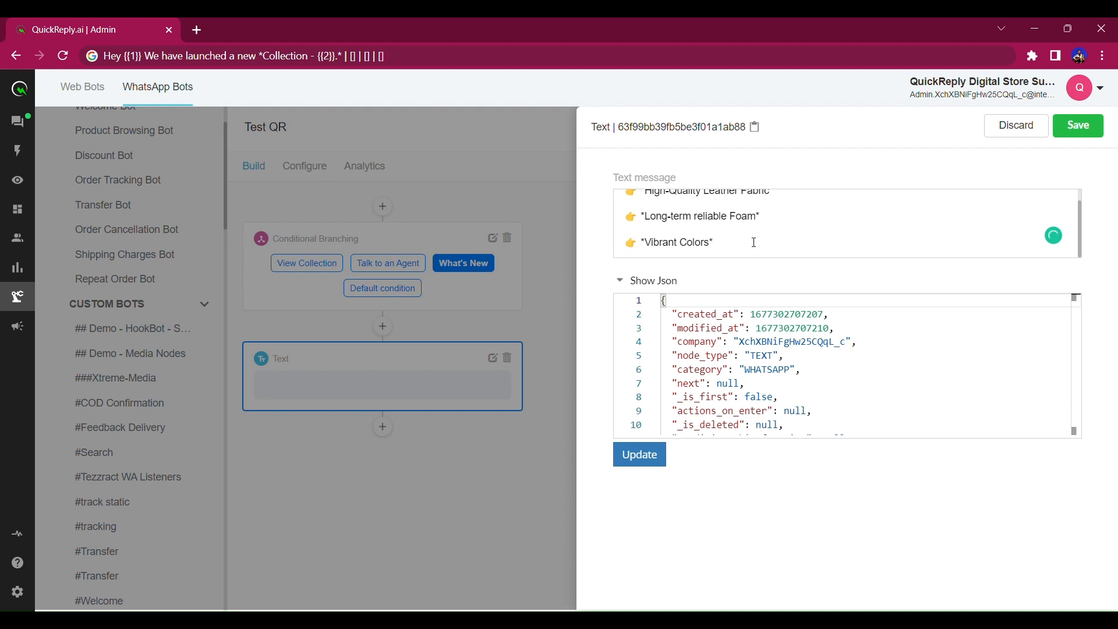
pyautogui.scroll(1, 701, 230)
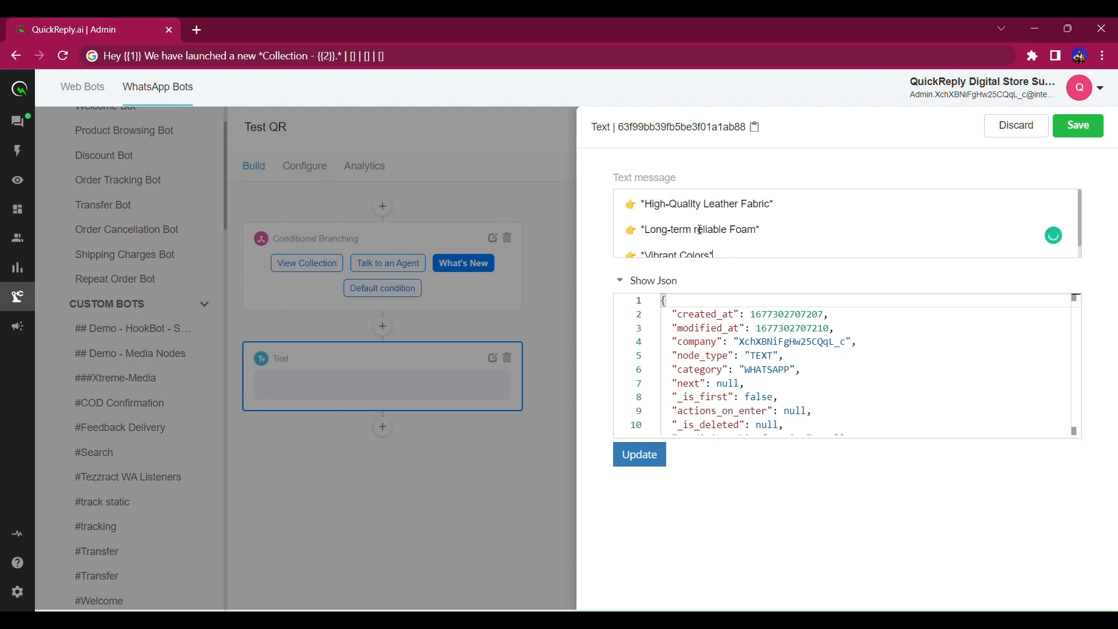
pyautogui.click(1078, 126)
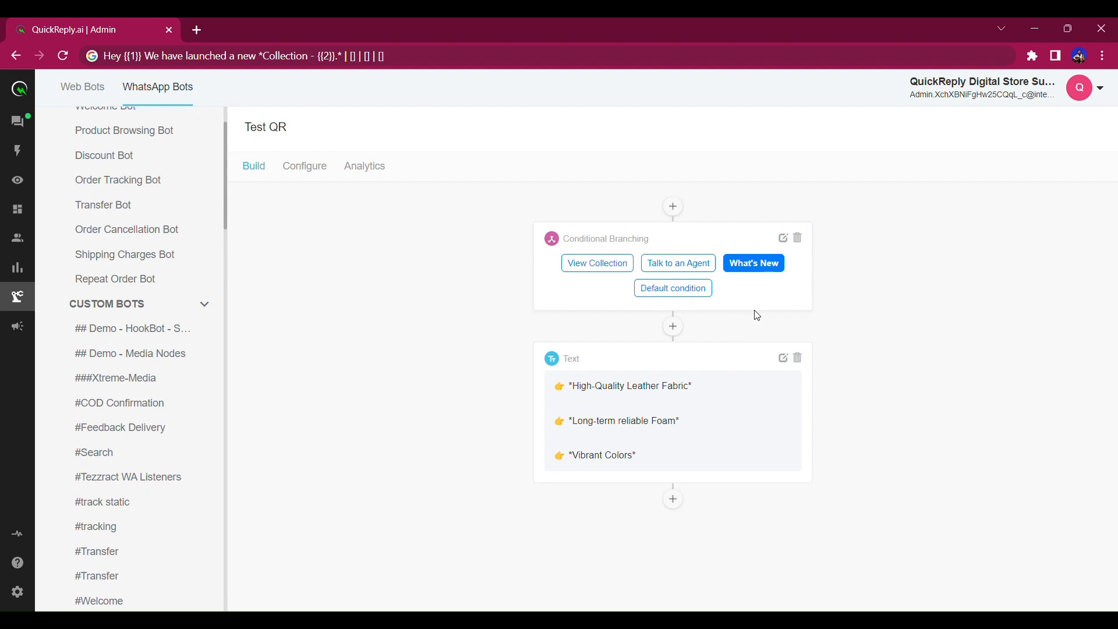
# Review the Talk to an Agent, View Collection and What's New branches, then add a root node above Conditional Branching.
pyautogui.click(675, 263)
pyautogui.click(606, 263)
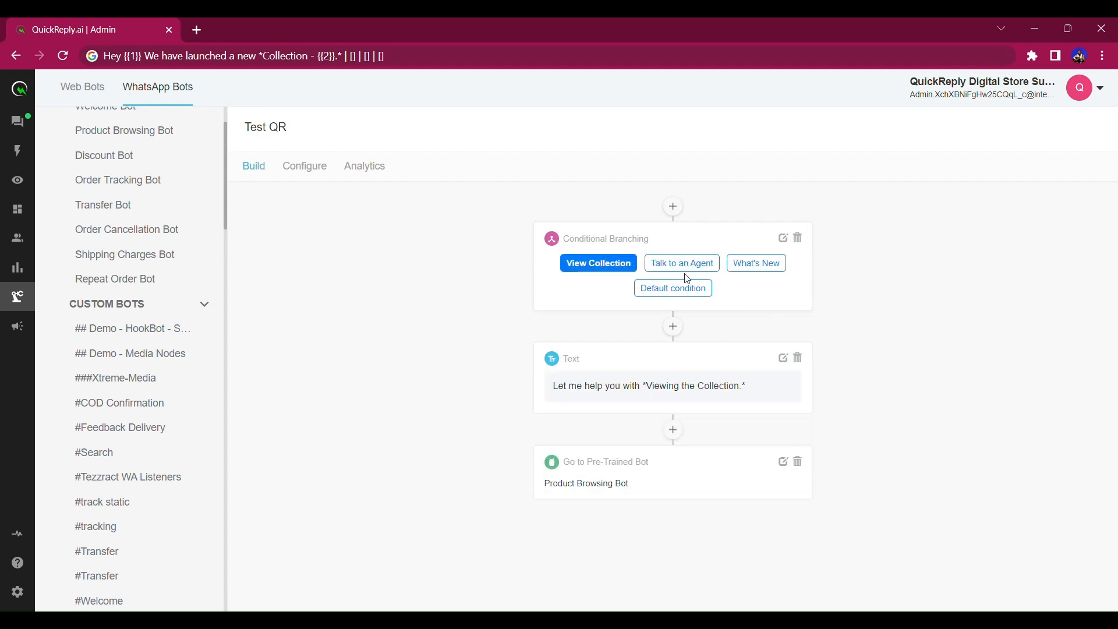
pyautogui.click(703, 266)
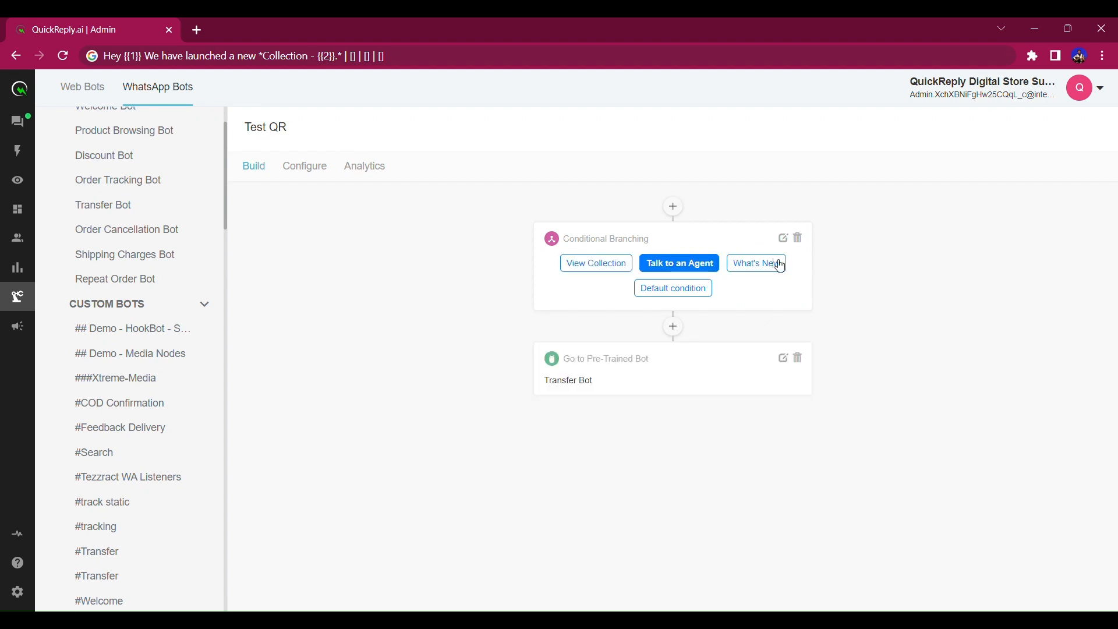
pyautogui.click(780, 266)
pyautogui.click(615, 274)
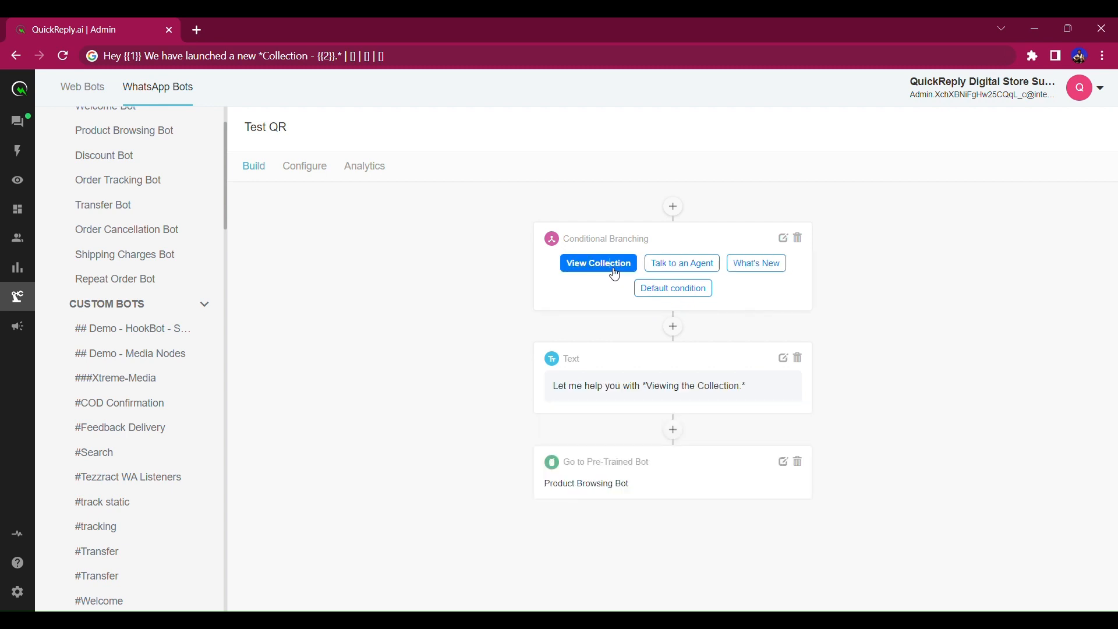
pyautogui.click(675, 211)
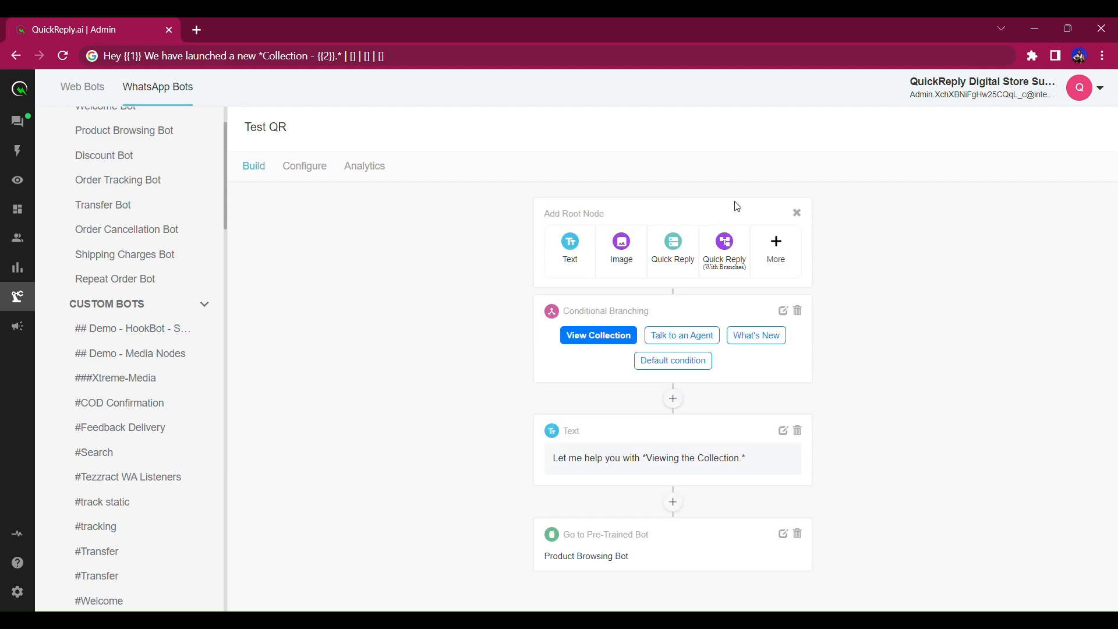
# Add a Notify Agent root node with its wait option set to 'Does not wait' and save it.
pyautogui.click(772, 238)
pyautogui.scroll(-3, 628, 353)
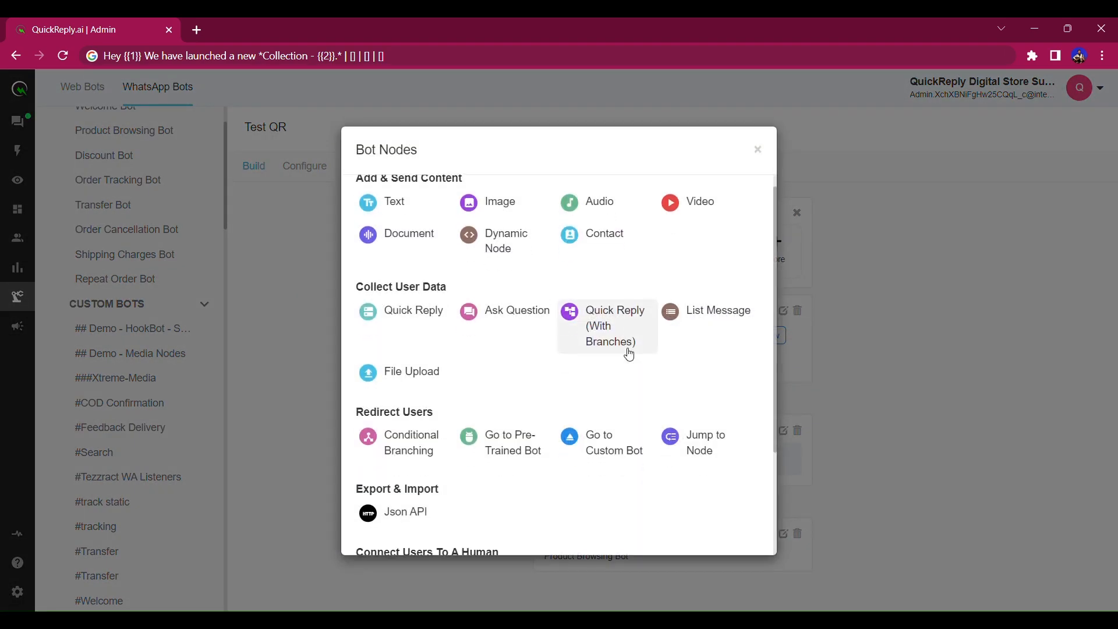
pyautogui.click(428, 435)
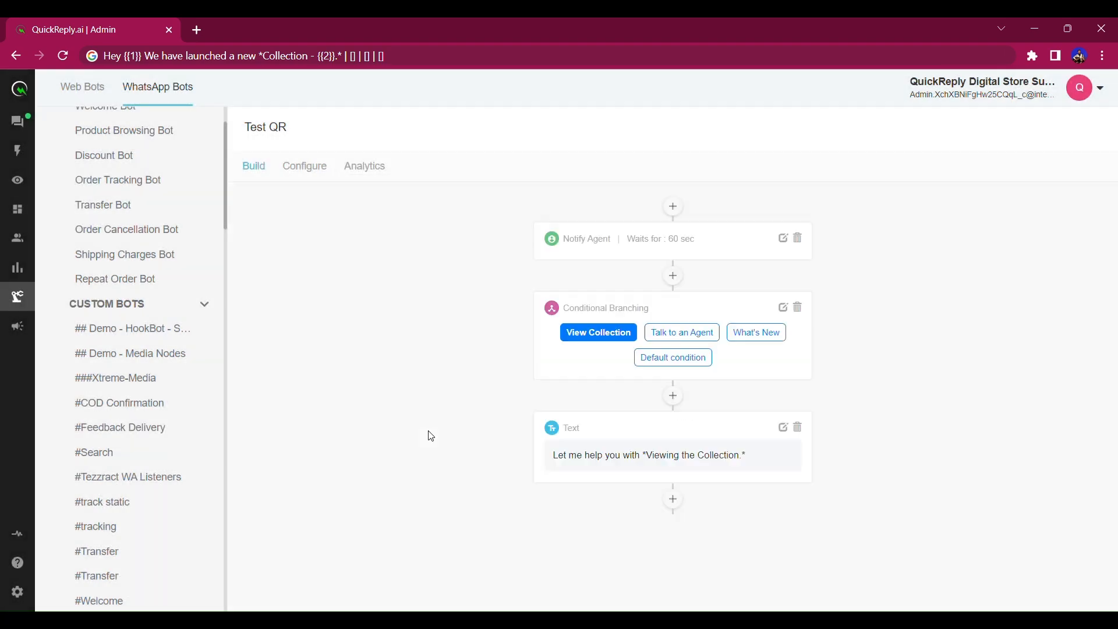
pyautogui.click(784, 239)
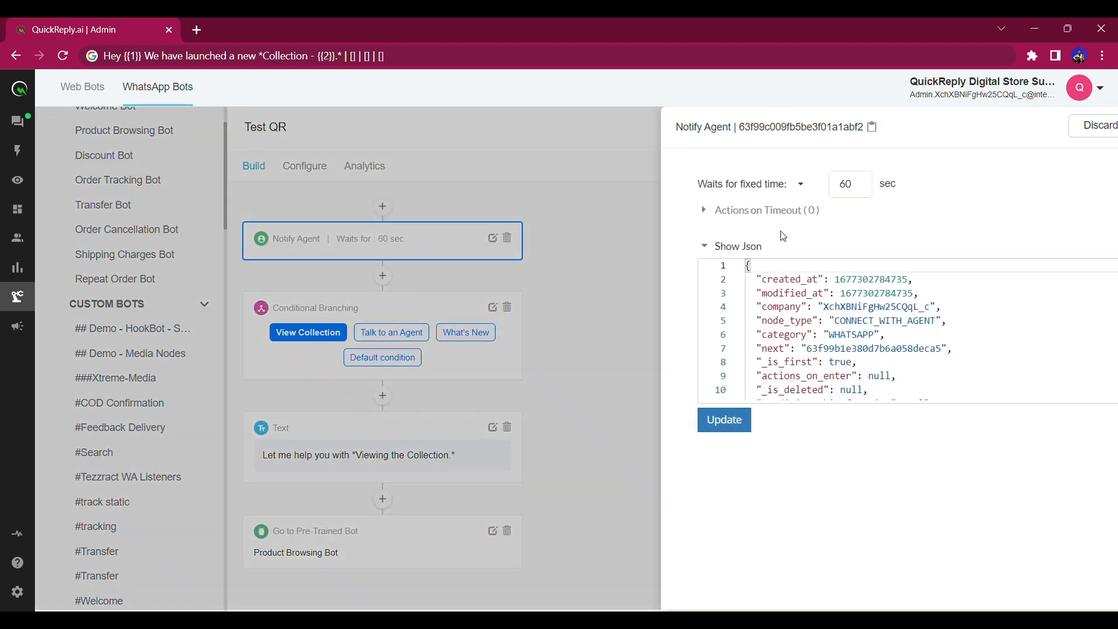
pyautogui.click(667, 184)
pyautogui.click(689, 242)
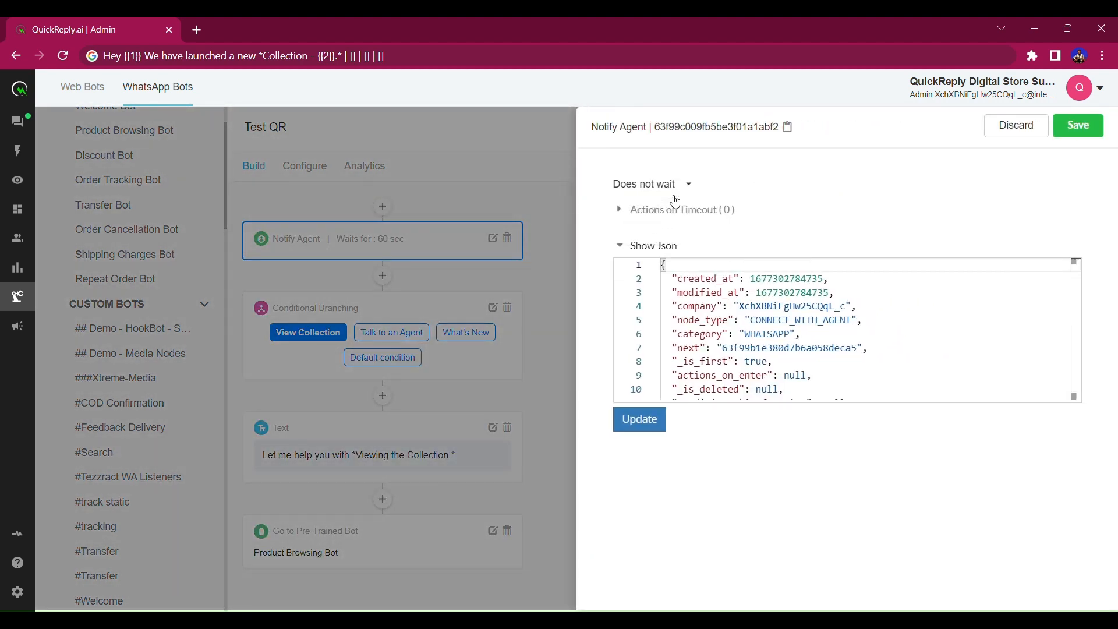
pyautogui.click(1083, 137)
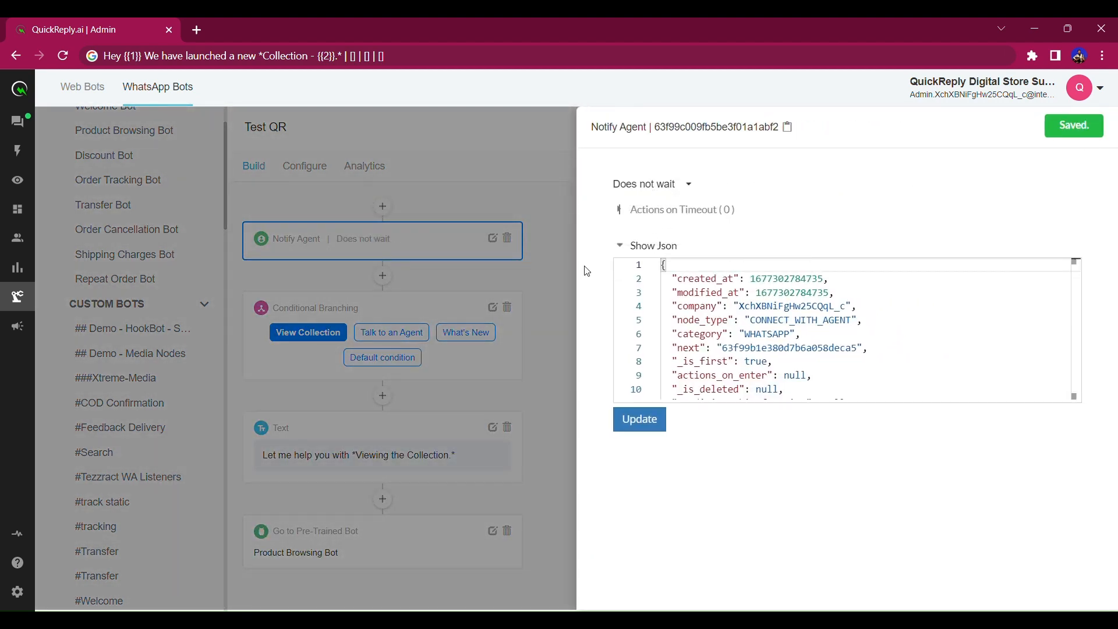
pyautogui.moveTo(689, 238); pyautogui.dragTo(627, 239)
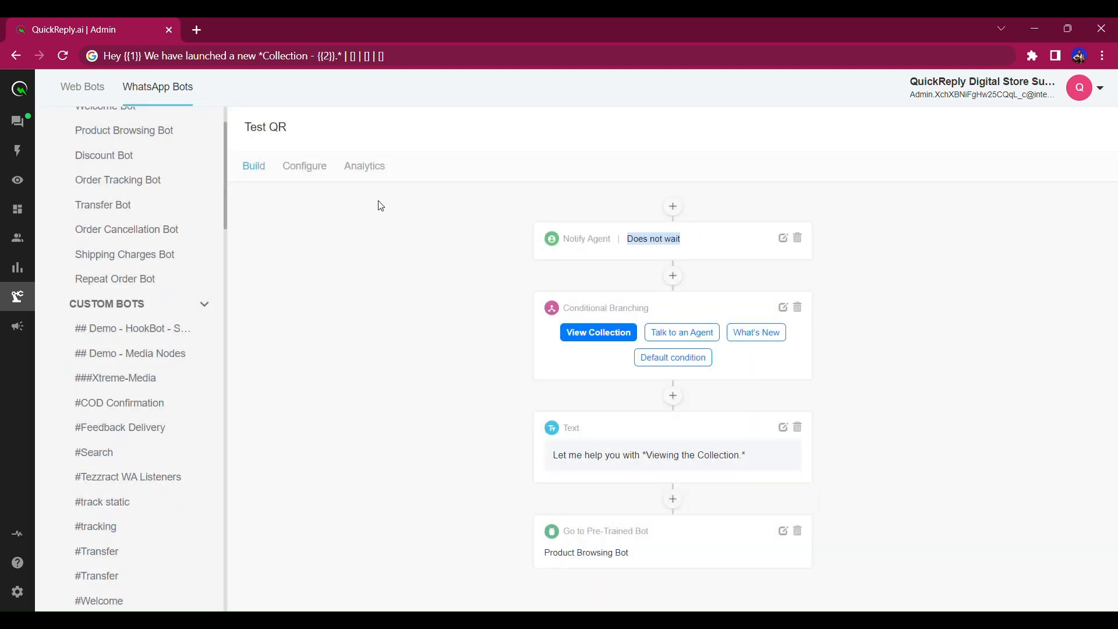
# Open Conversations in a new tab, view the top incoming lead's chat, then return to the builder.
pyautogui.keyDown('ctrl'); pyautogui.click(24, 123); pyautogui.keyUp('ctrl')
pyautogui.click(243, 32)
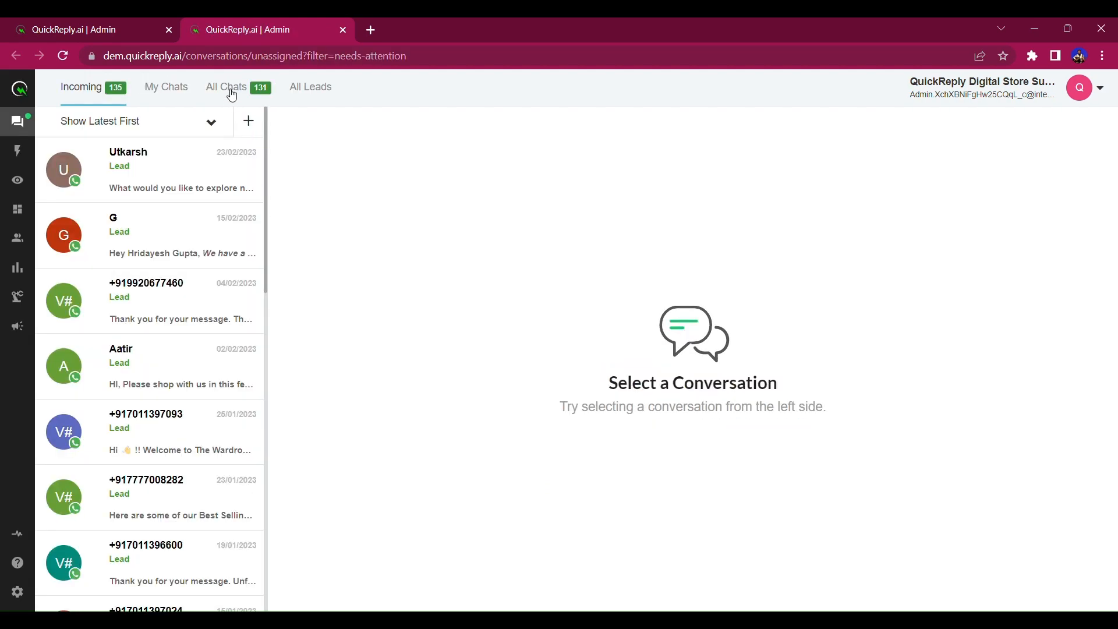
pyautogui.click(232, 93)
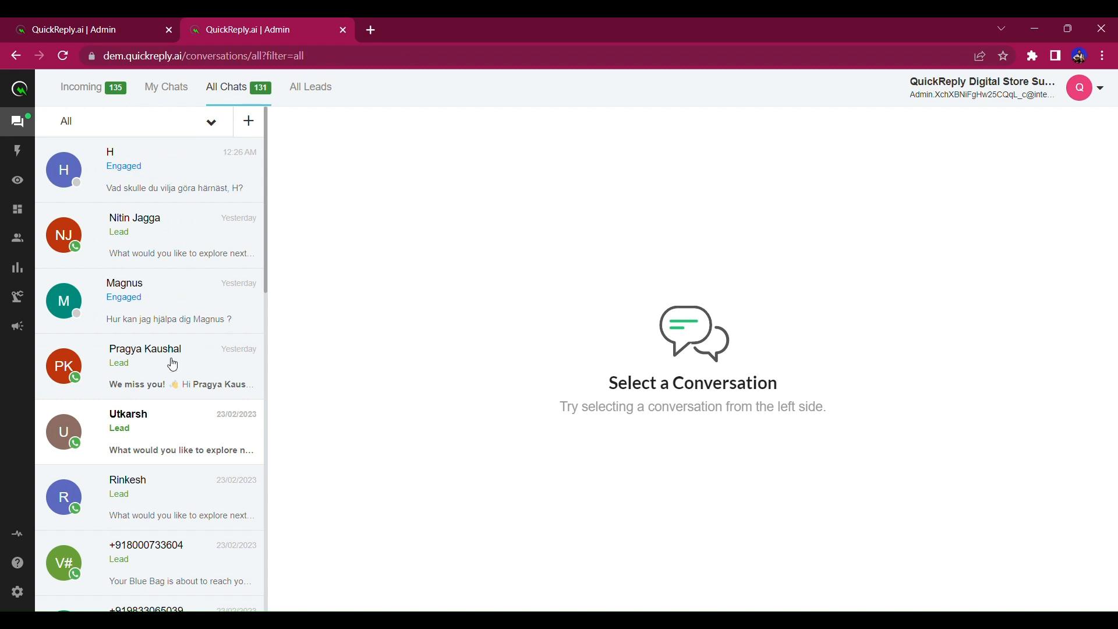
pyautogui.click(87, 90)
pyautogui.click(131, 182)
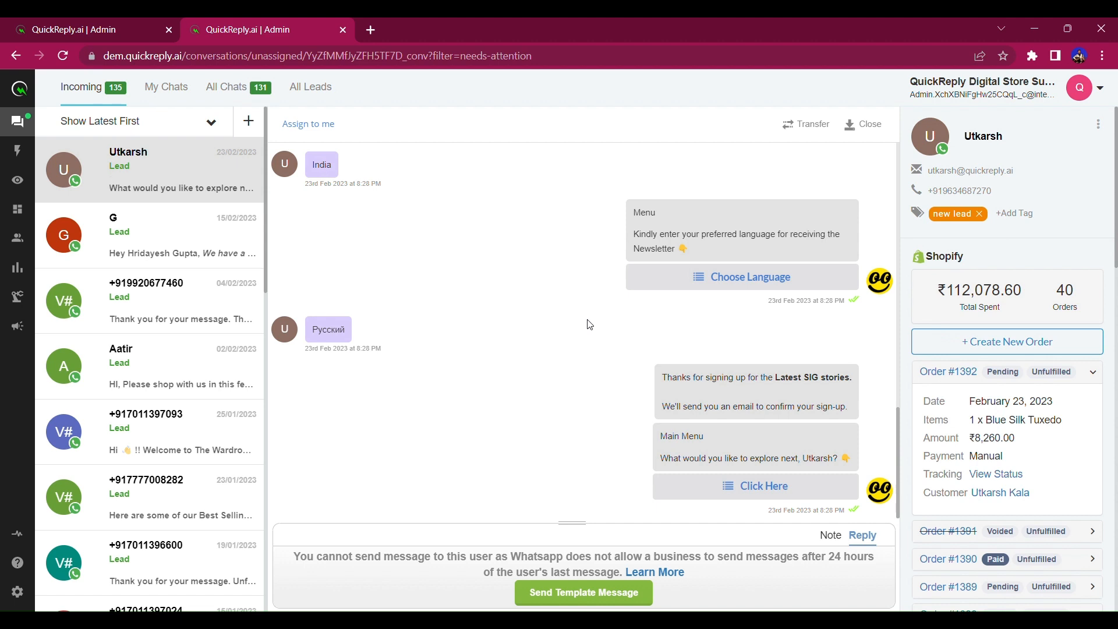
pyautogui.click(104, 24)
# Clear the stray text selection and reopen the top incoming lead's chat in the inbox tab.
pyautogui.click(624, 244)
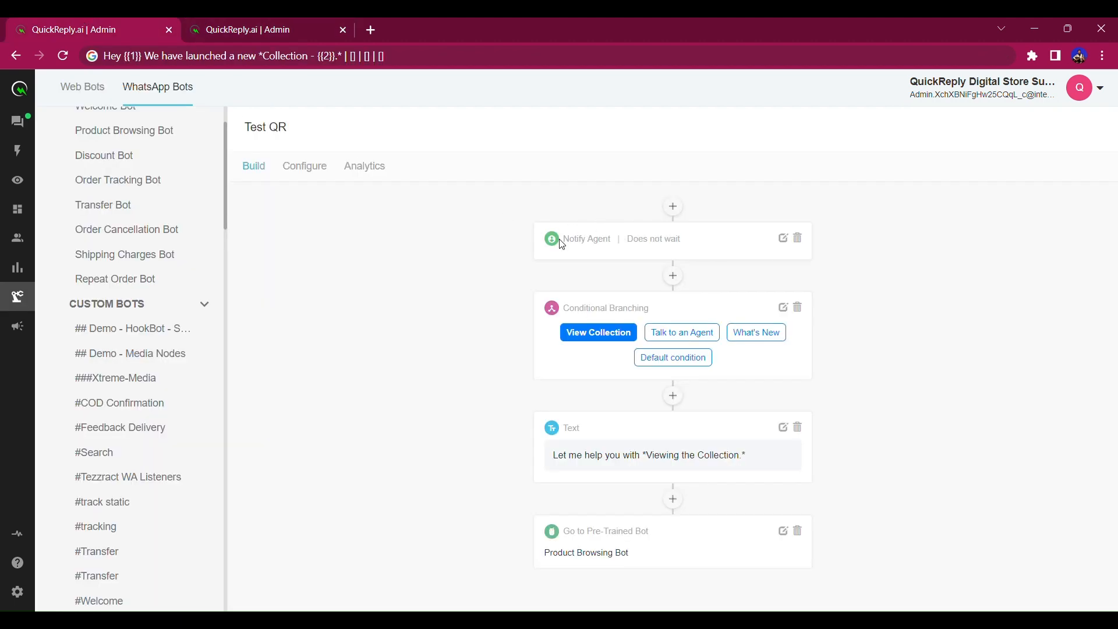
pyautogui.moveTo(562, 244); pyautogui.dragTo(689, 247)
pyautogui.click(689, 247)
pyautogui.click(230, 23)
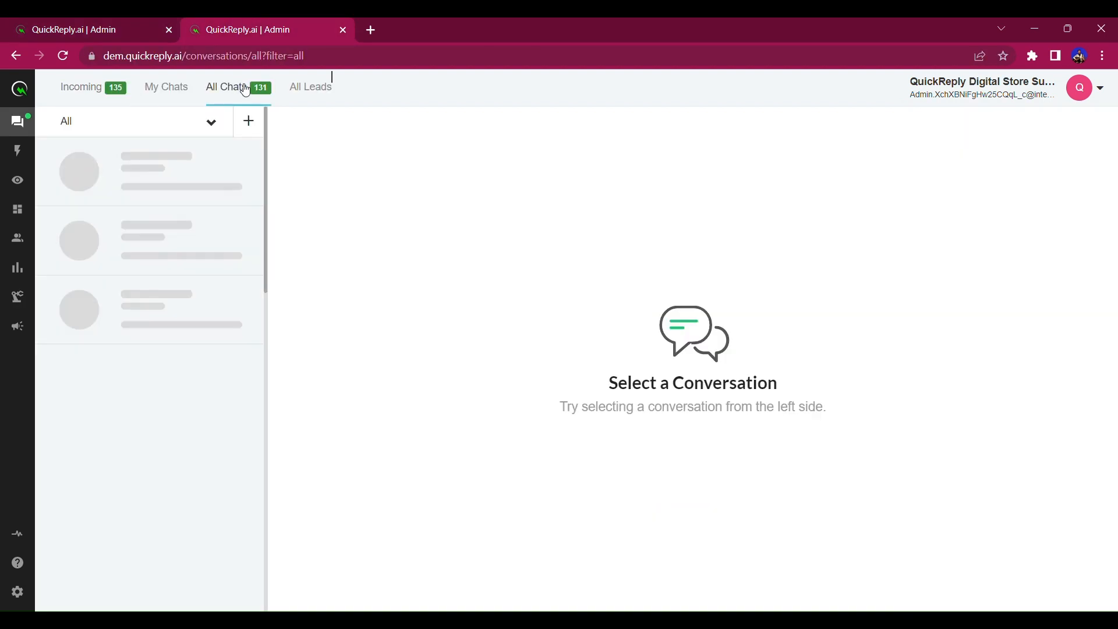
pyautogui.click(242, 92)
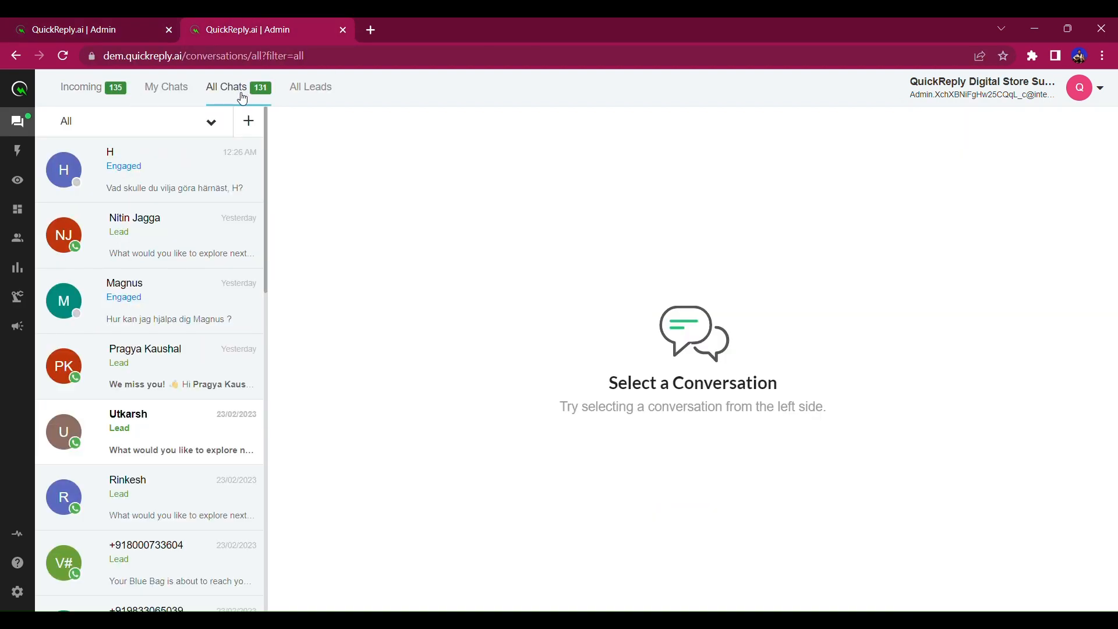
pyautogui.click(104, 89)
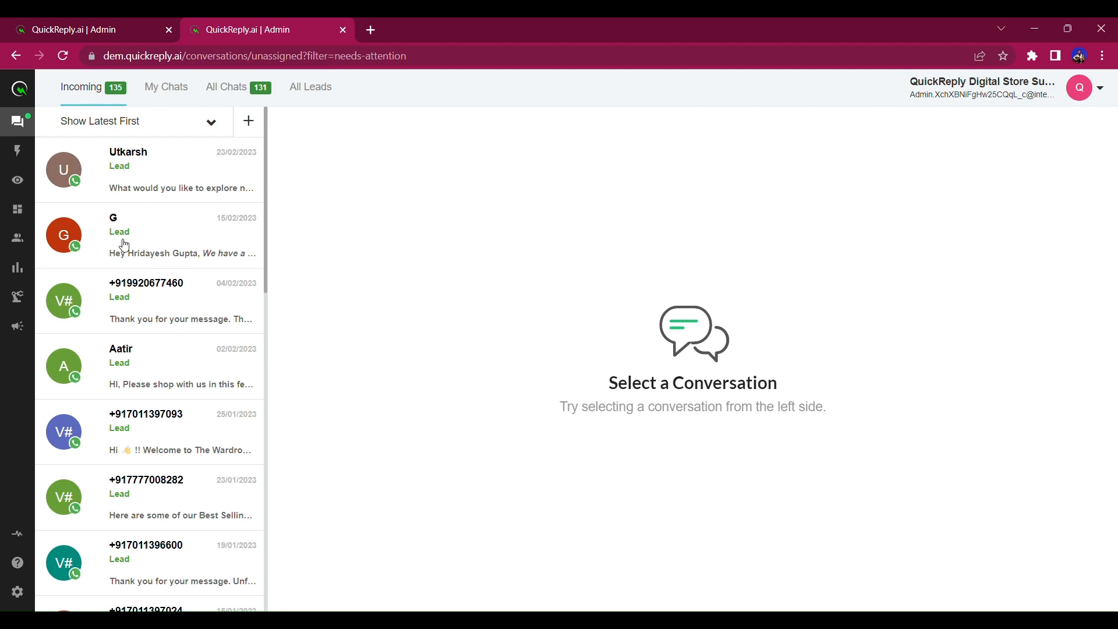
pyautogui.click(170, 169)
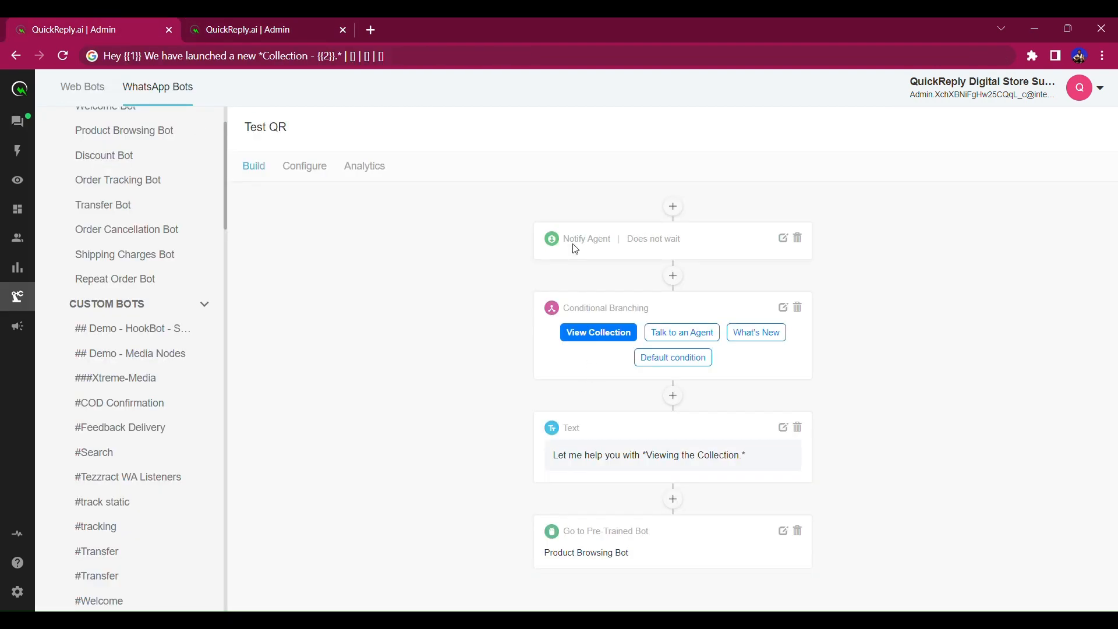
# Show the What's New branch and add a node below its three-bullet Text node.
pyautogui.moveTo(563, 240); pyautogui.dragTo(648, 240)
pyautogui.click(947, 336)
pyautogui.click(694, 337)
pyautogui.click(760, 336)
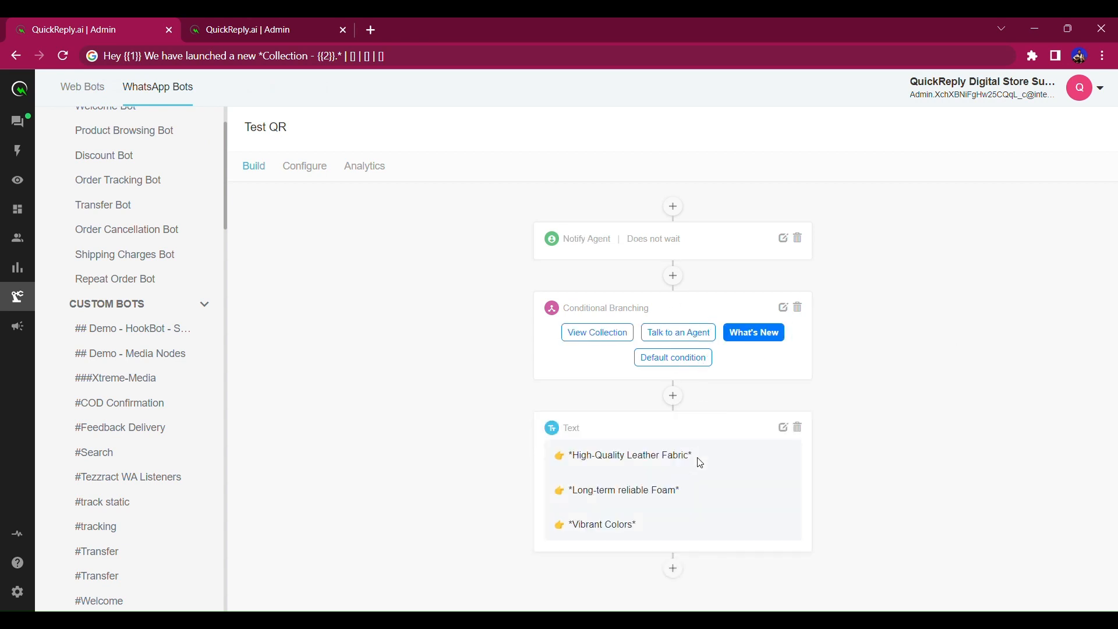
pyautogui.click(673, 569)
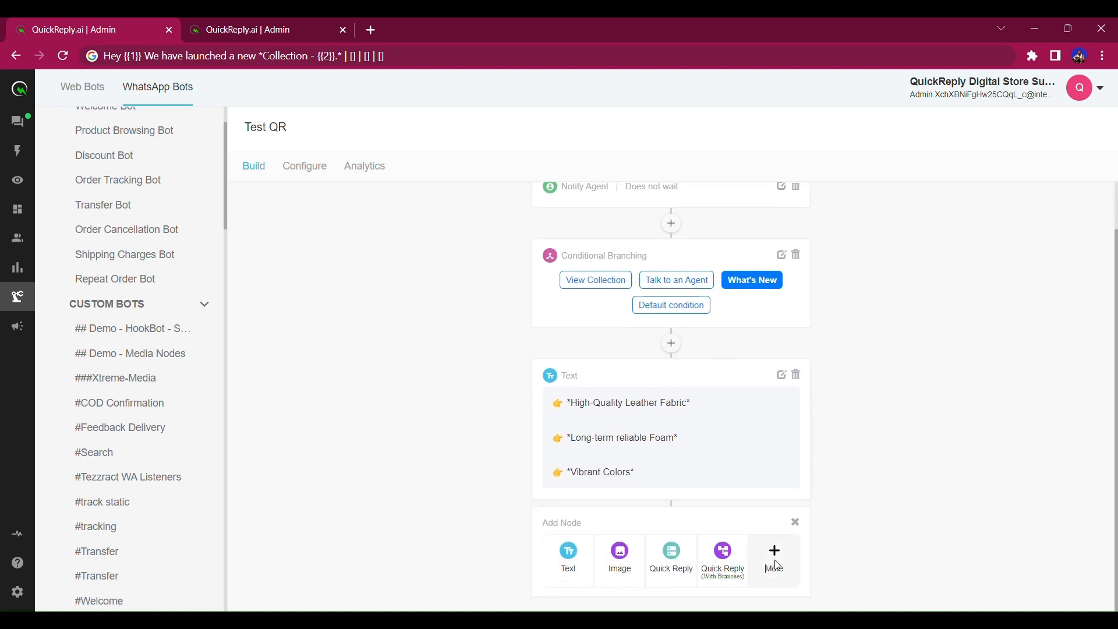
# Add an End Automation node after the What's New Text node, then display the View Collection branch.
pyautogui.click(777, 565)
pyautogui.scroll(-2, 613, 517)
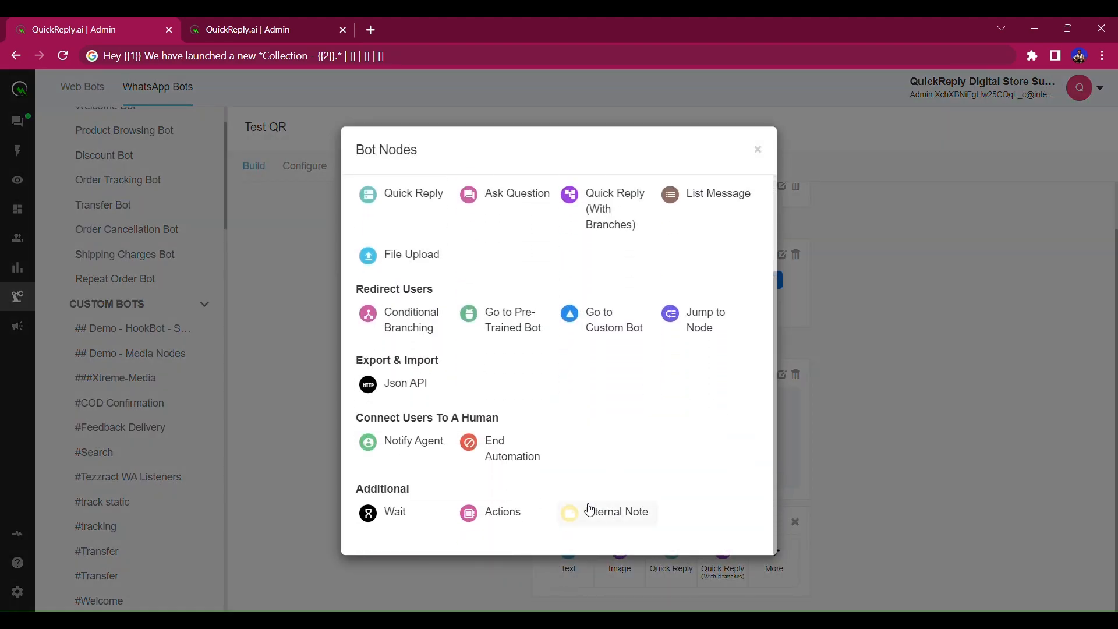
pyautogui.click(500, 448)
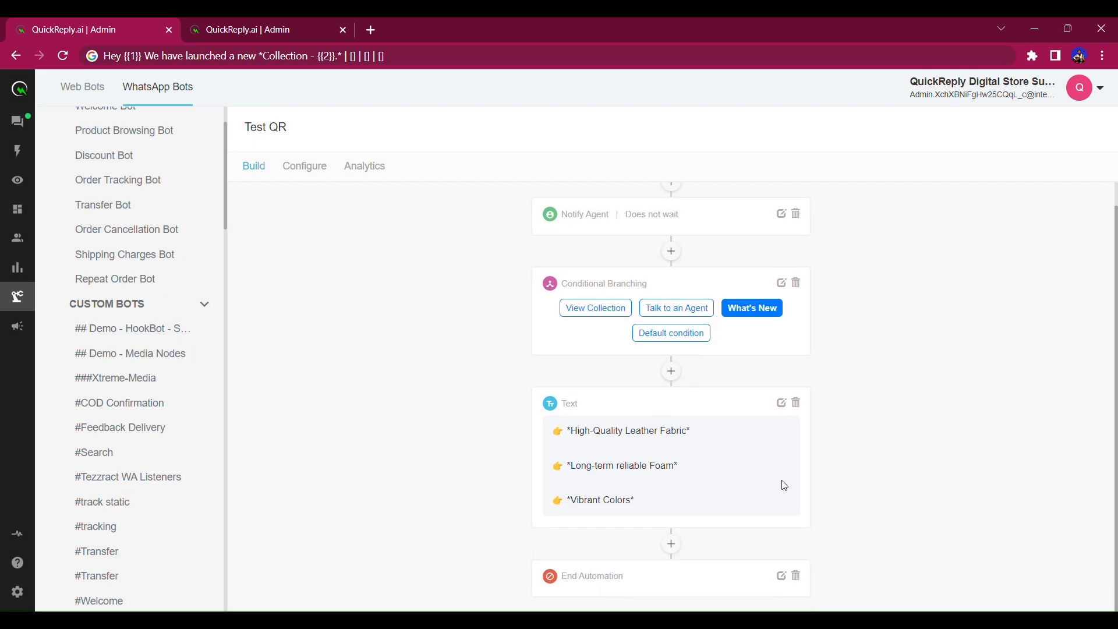
pyautogui.click(682, 316)
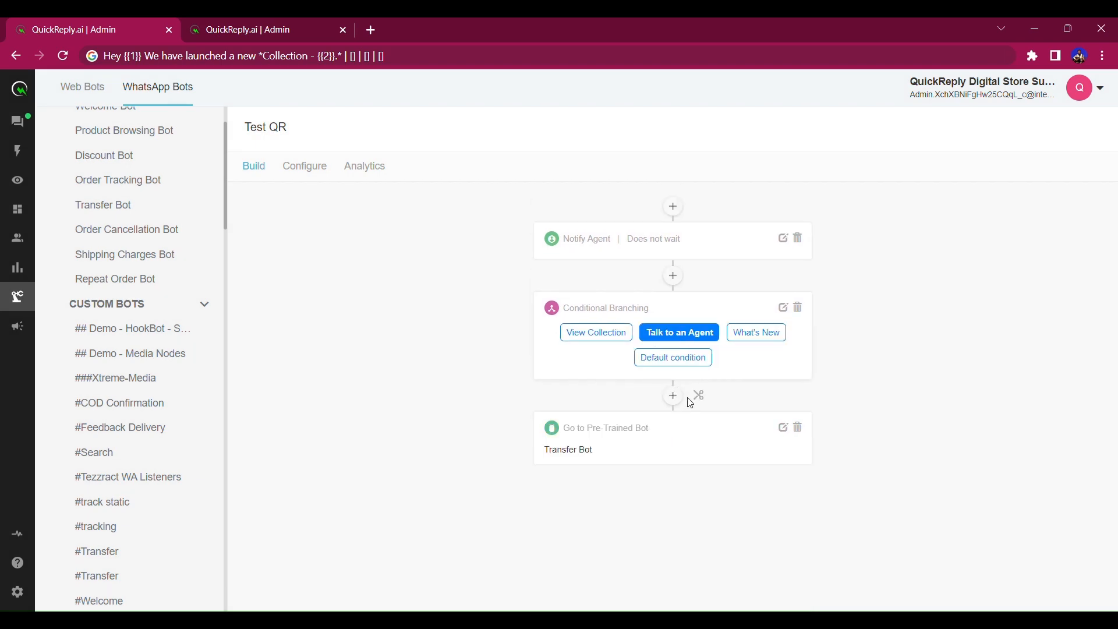
pyautogui.click(610, 340)
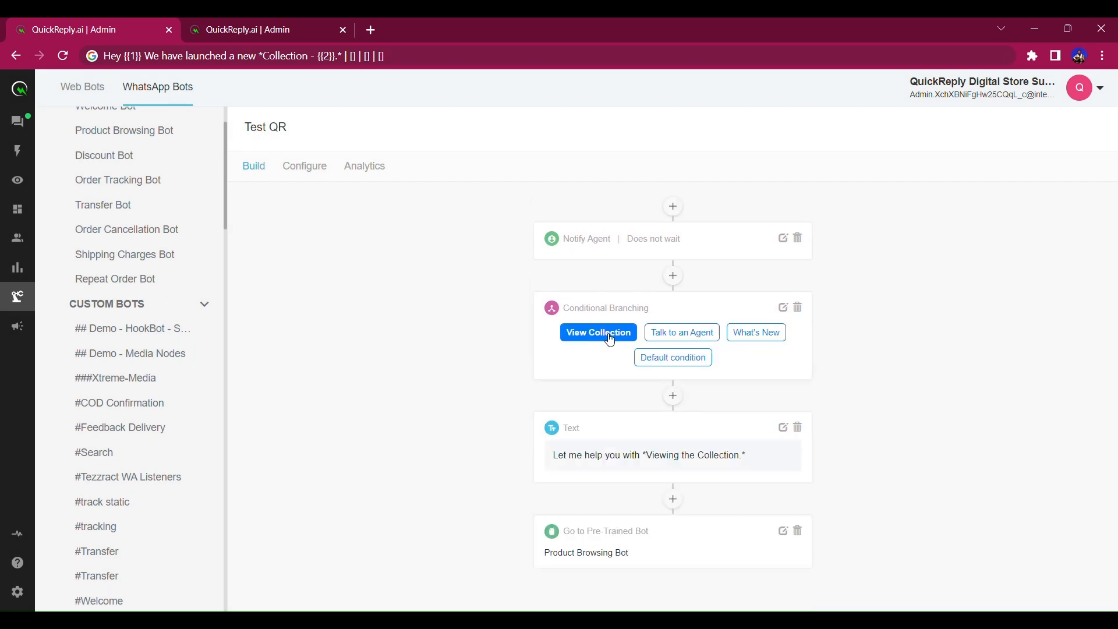
# Insert an Actions node at the start of the View Collection branch adding the 'View Collection' tag, and save it.
pyautogui.click(674, 397)
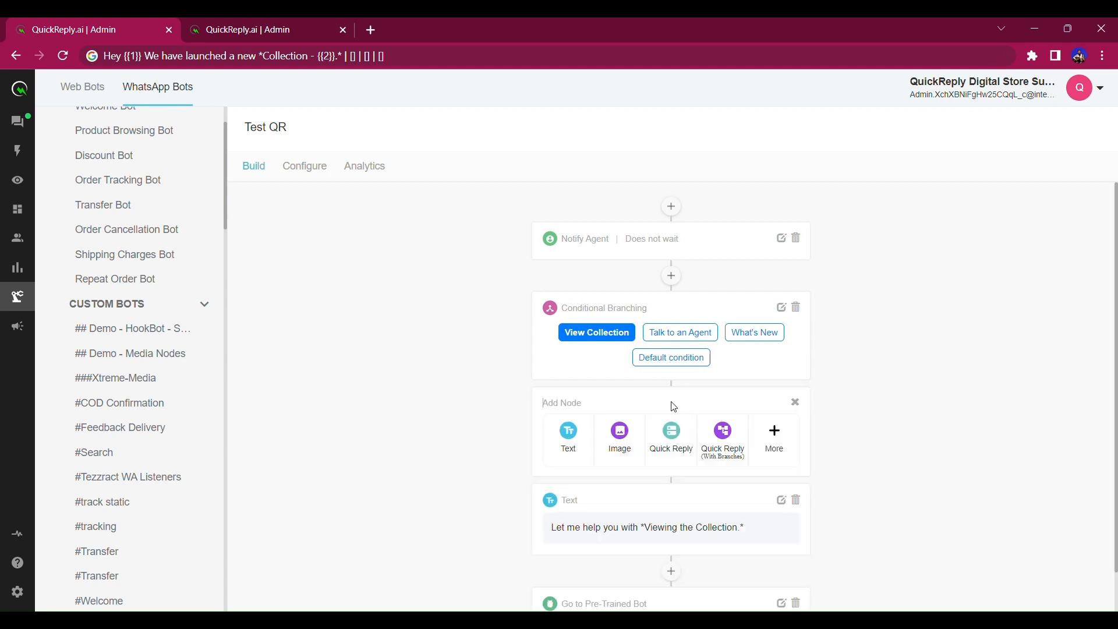
pyautogui.click(777, 432)
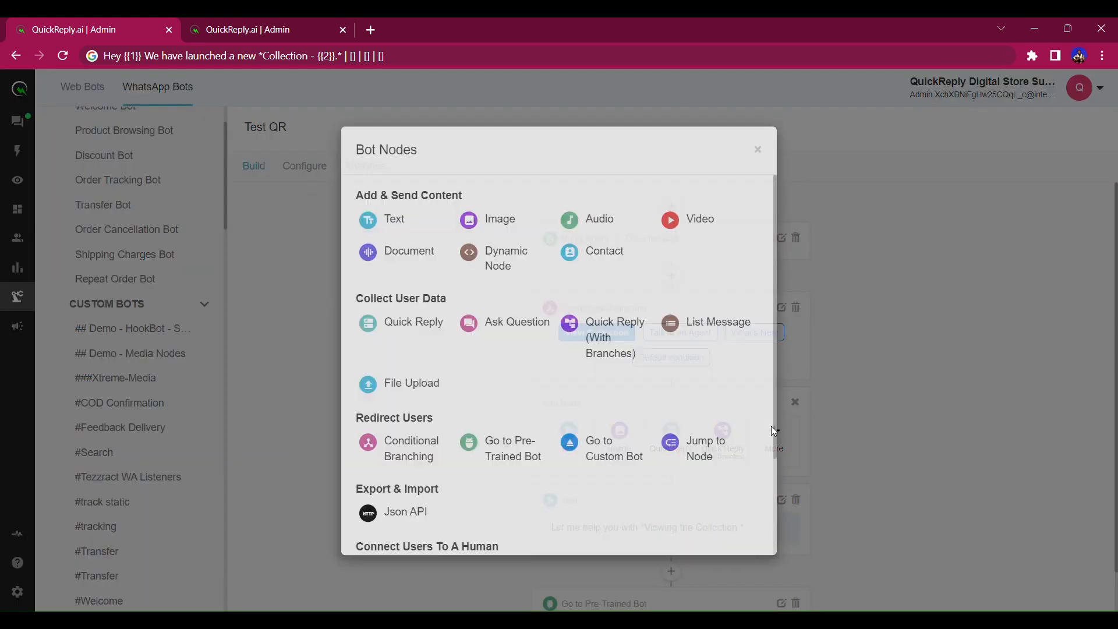
pyautogui.scroll(-2, 634, 404)
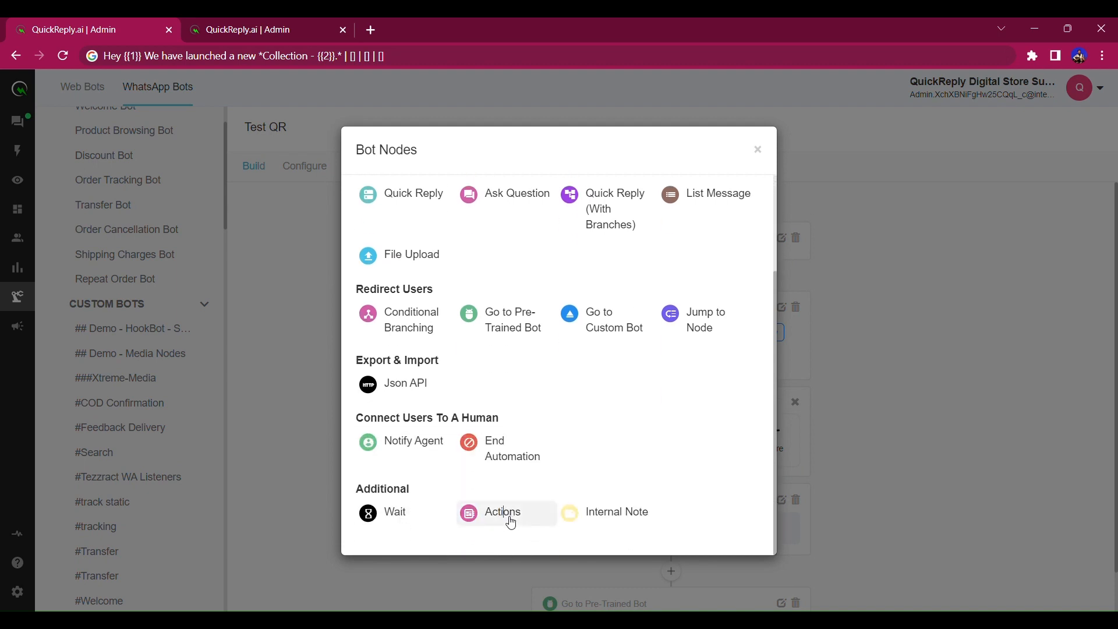
pyautogui.click(504, 513)
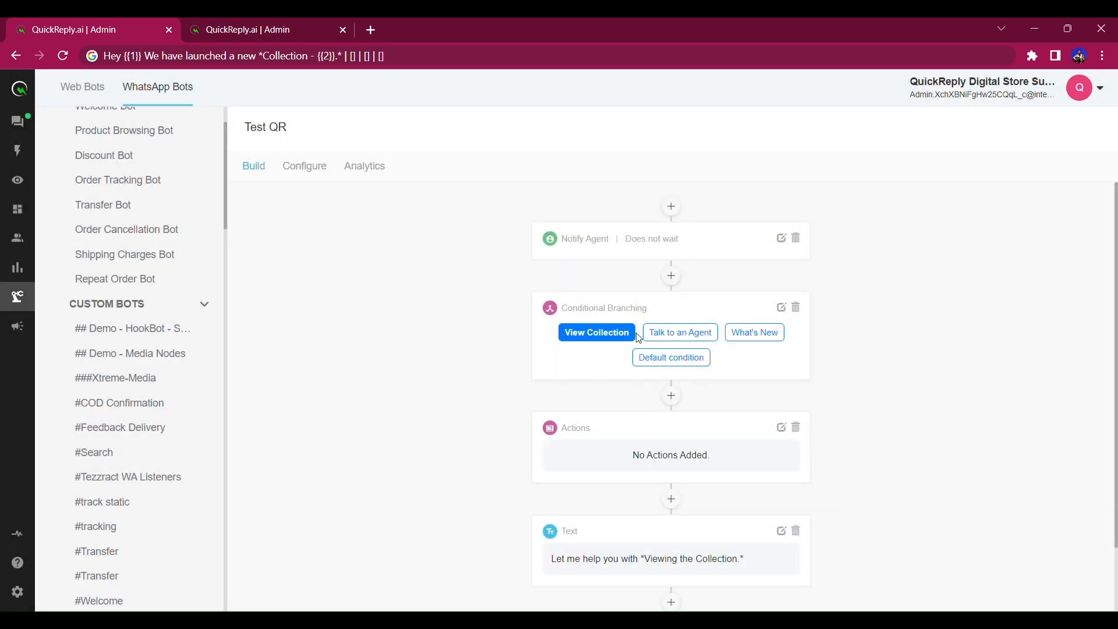
pyautogui.click(782, 429)
pyautogui.click(646, 201)
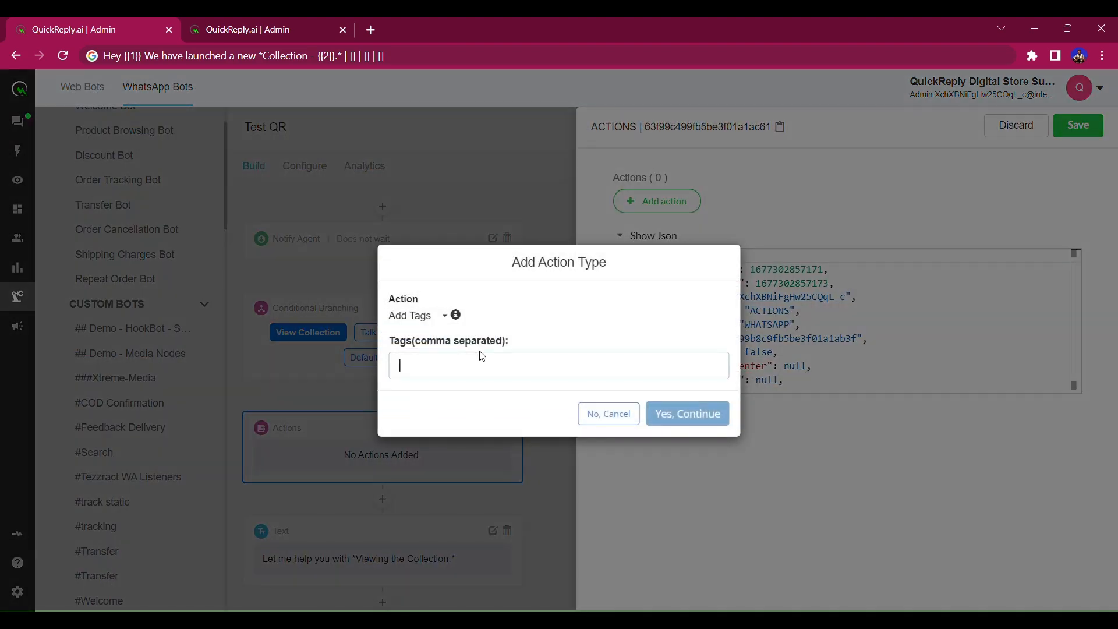
pyautogui.write('View Collection')
pyautogui.click(708, 420)
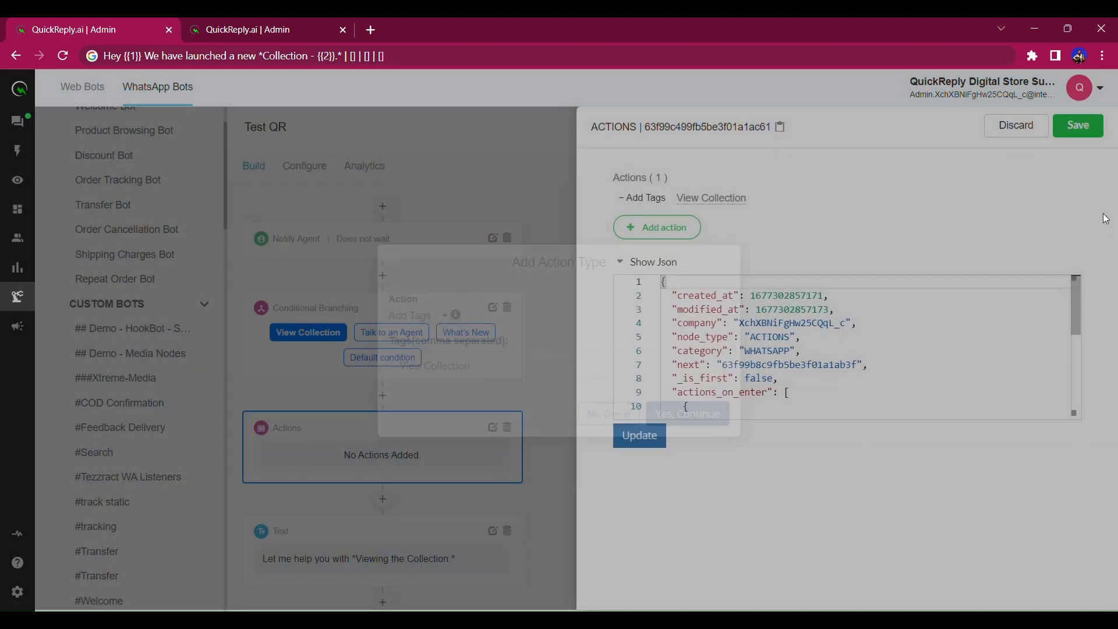
pyautogui.click(1080, 138)
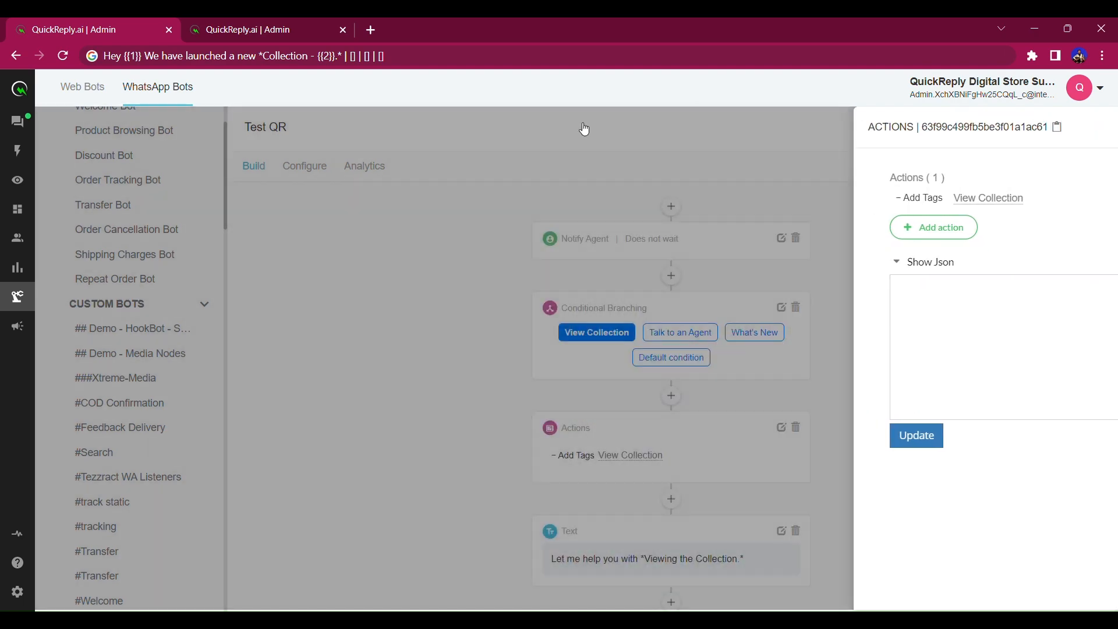
pyautogui.hotkey('ctrl', 'Tab')
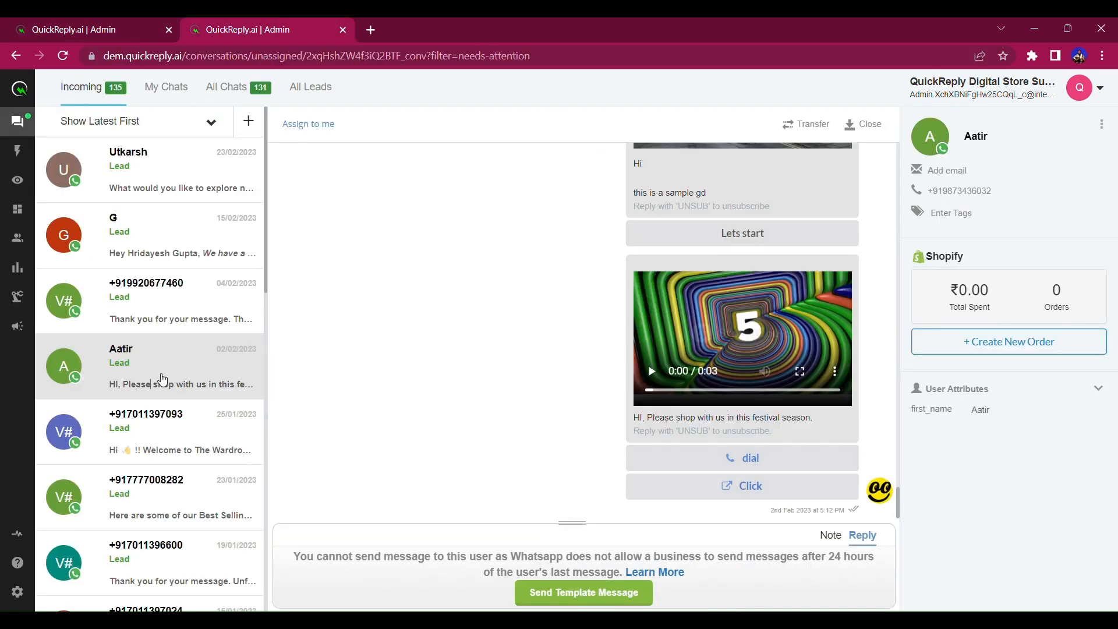
# Tag the top lead with 'View Collection', remove its 'new lead' tag, and go back to the builder.
pyautogui.click(135, 188)
pyautogui.click(1013, 217)
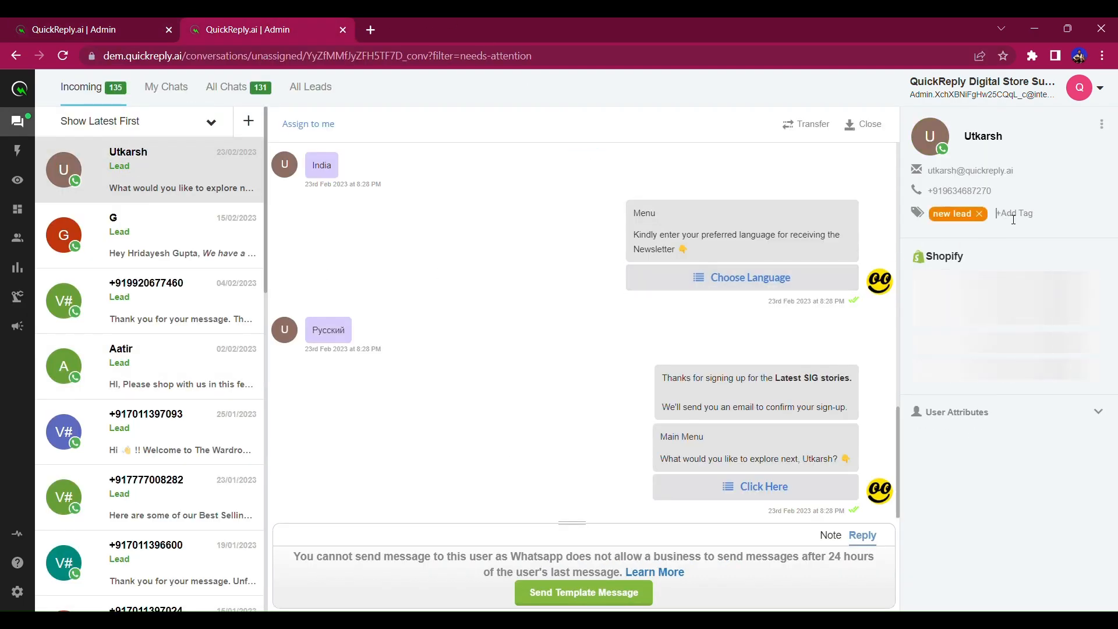
pyautogui.write('View Collection')
pyautogui.press('Return')
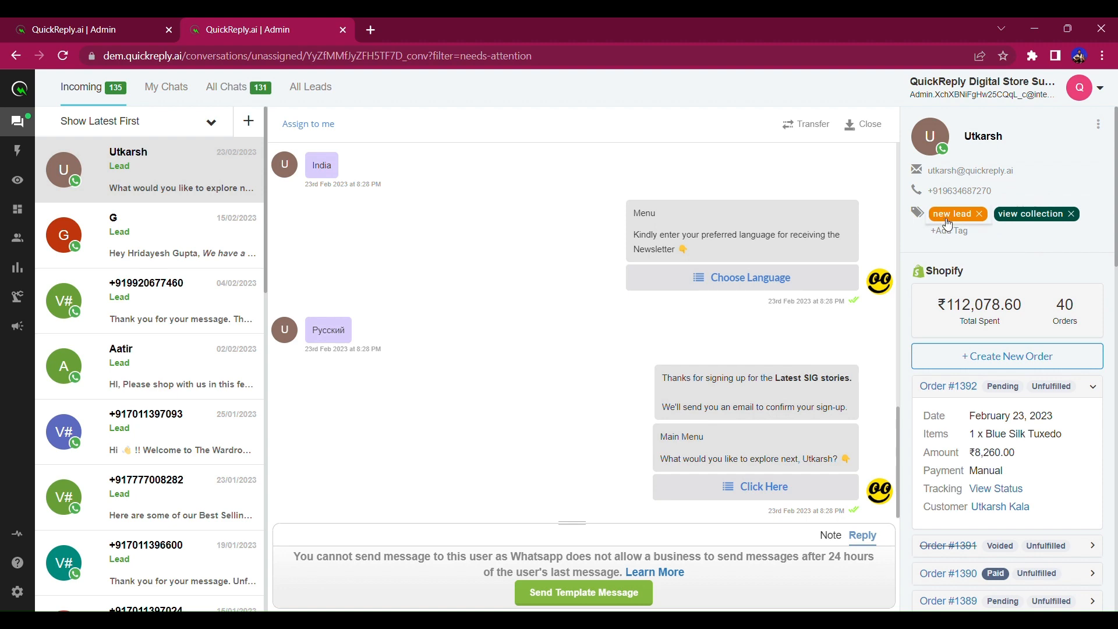
pyautogui.click(979, 214)
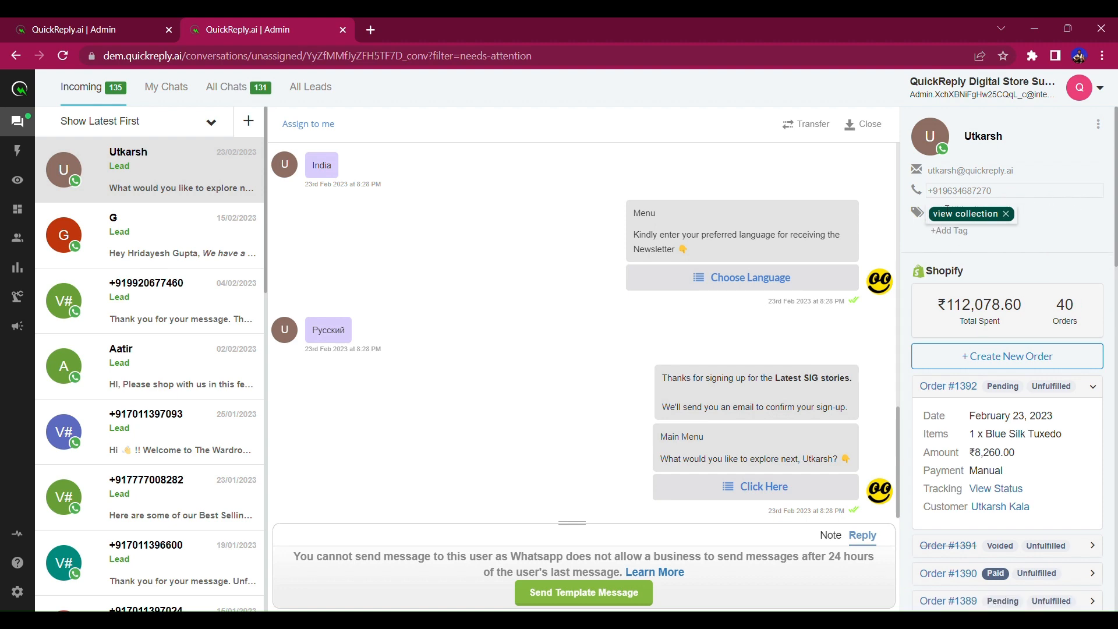
pyautogui.click(58, 23)
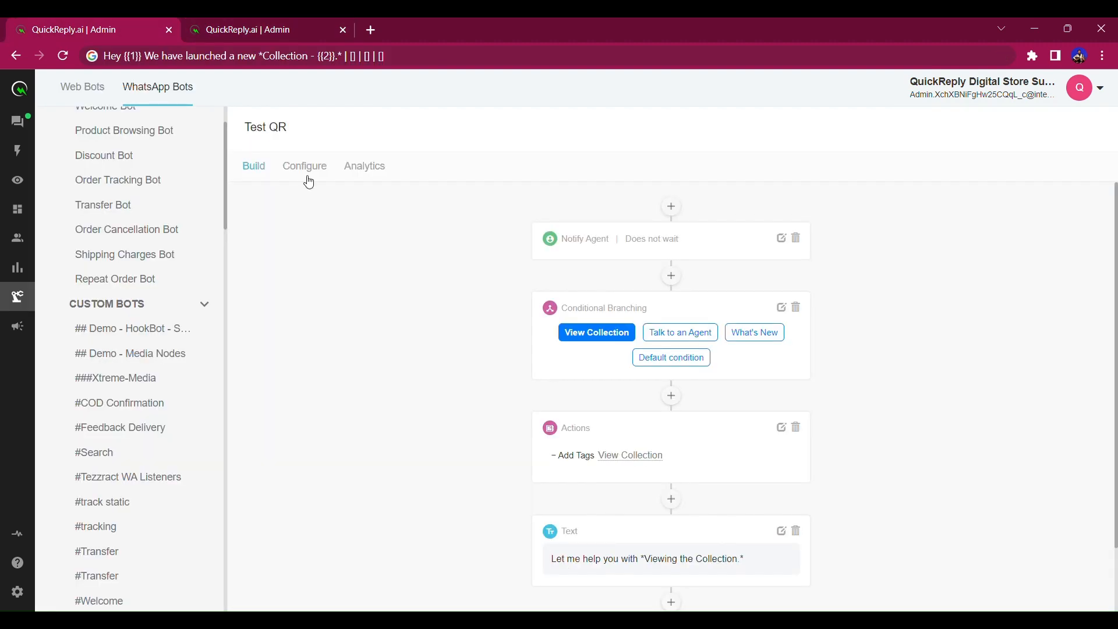
# Insert a saved Actions node at the start of Talk to an Agent adding the 'Talk to an Agent' tag.
pyautogui.moveTo(719, 333); pyautogui.dragTo(670, 340)
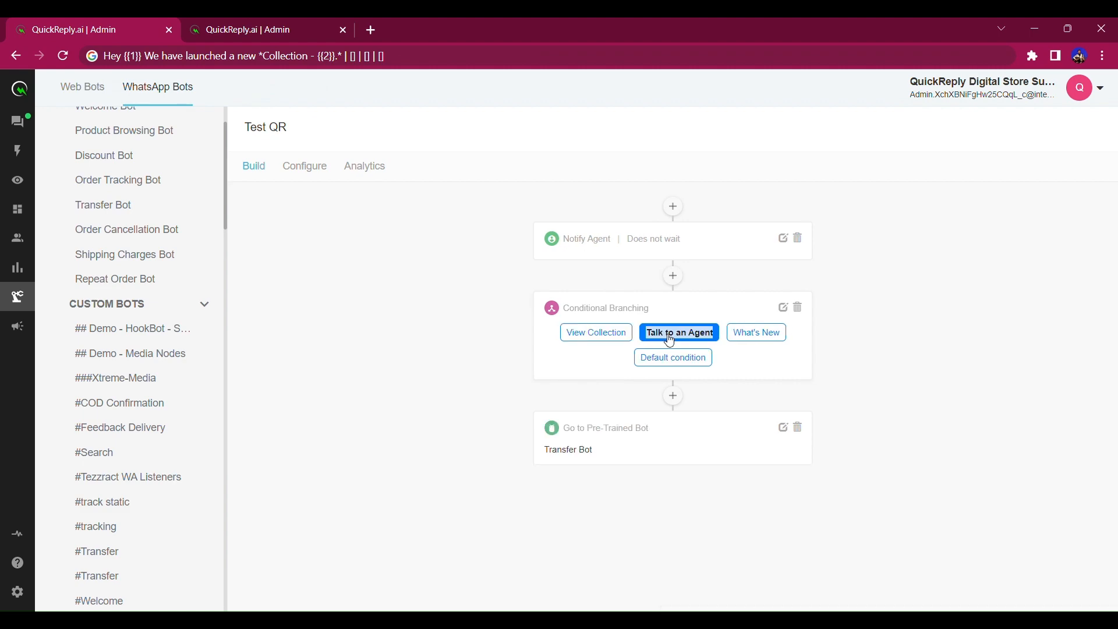
pyautogui.click(673, 396)
pyautogui.click(778, 436)
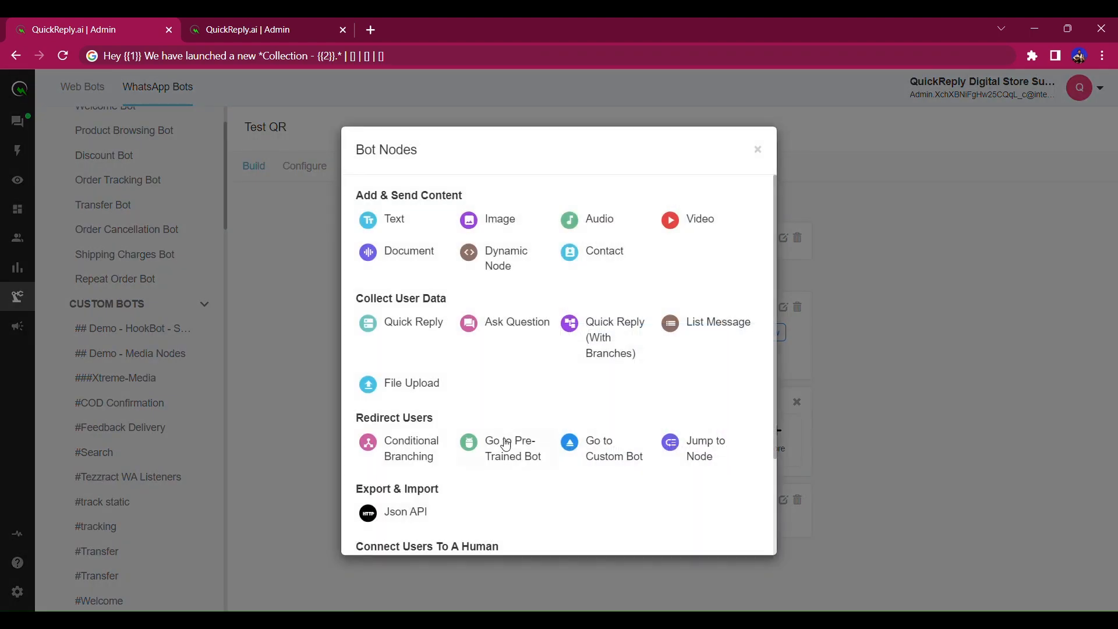
pyautogui.scroll(-3, 505, 444)
pyautogui.click(504, 527)
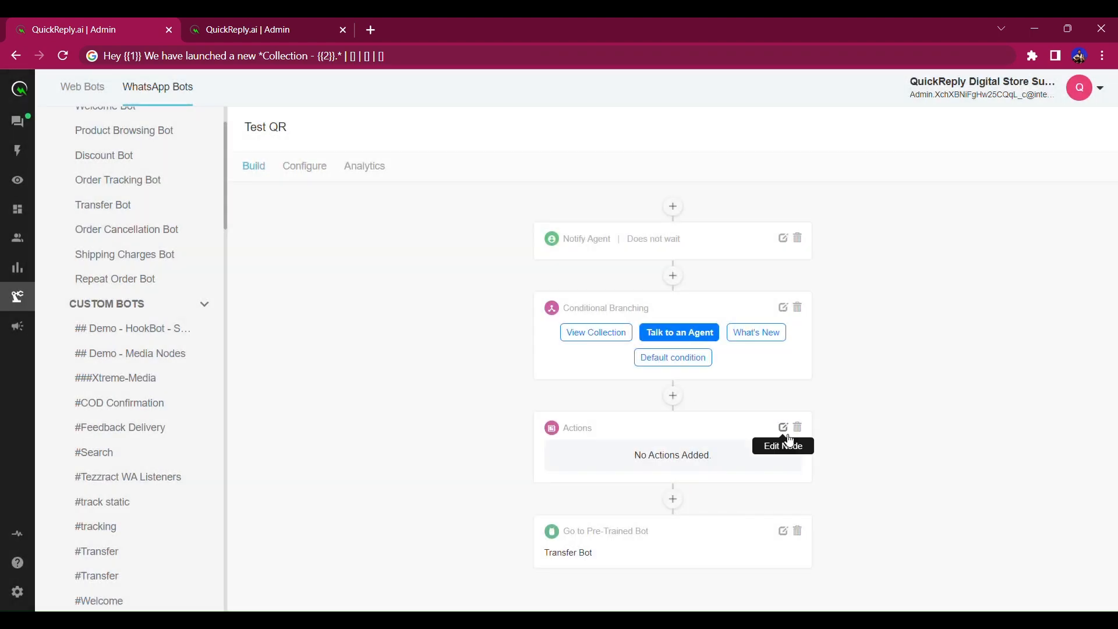
pyautogui.click(784, 429)
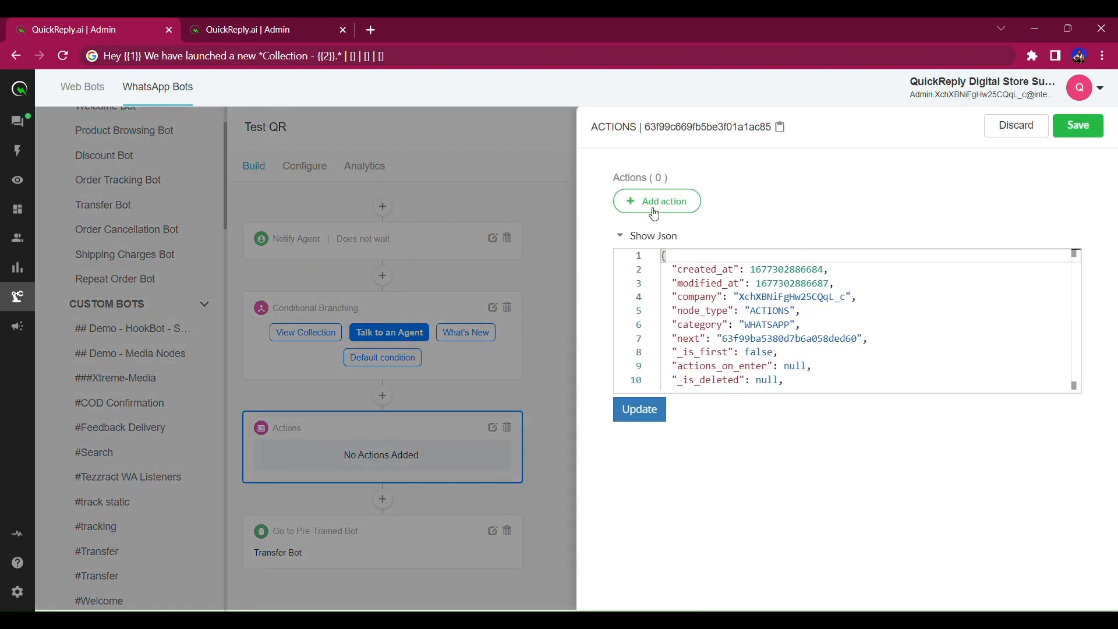
pyautogui.click(654, 201)
pyautogui.click(482, 372)
pyautogui.write('Talk to an Agent')
pyautogui.click(719, 412)
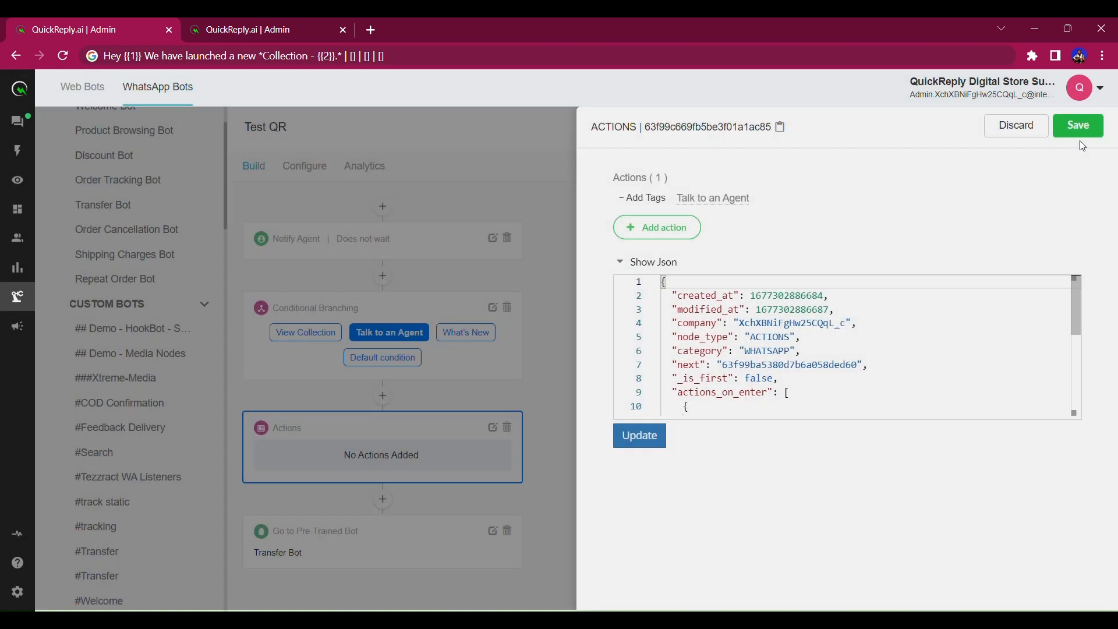
pyautogui.click(1078, 128)
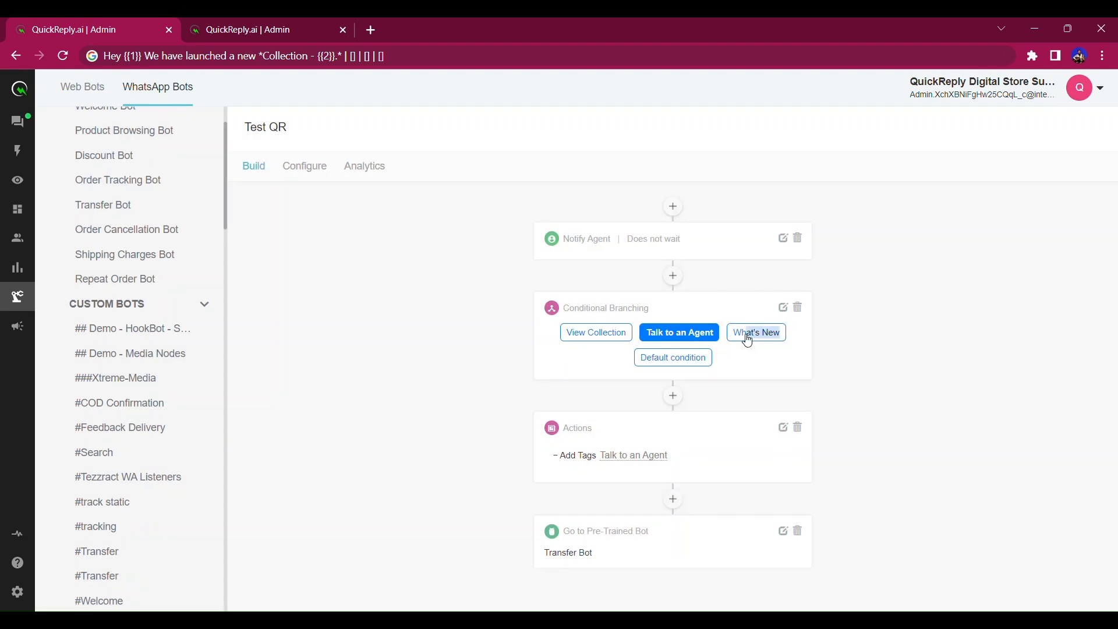
# Insert a saved Actions node at the start of What's New adding the 'What's New' tag.
pyautogui.click(755, 337)
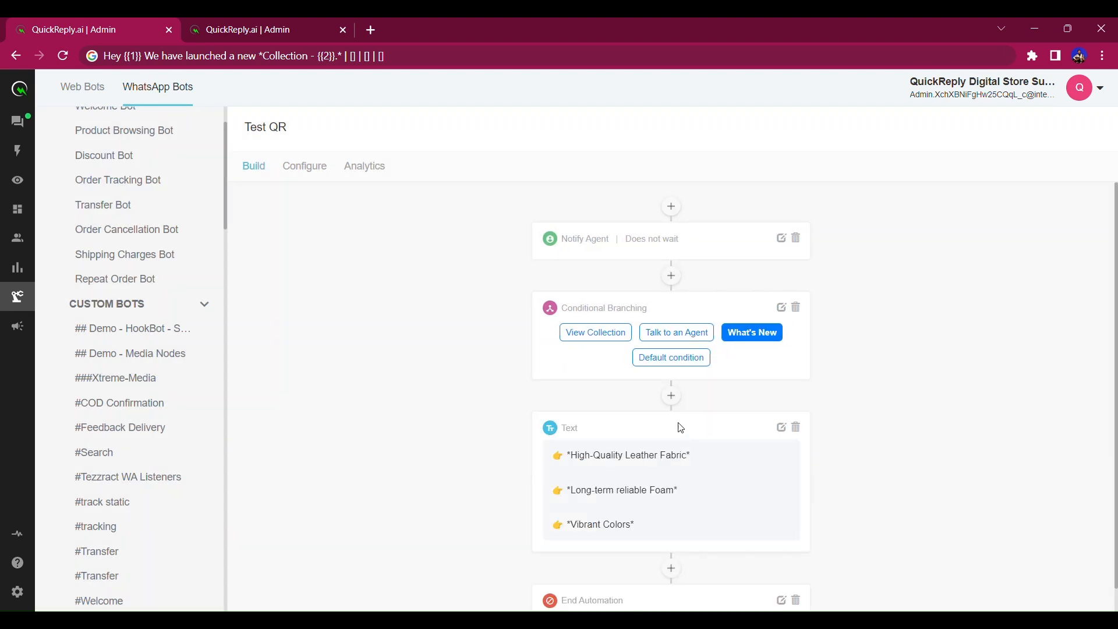
pyautogui.click(671, 396)
pyautogui.click(771, 432)
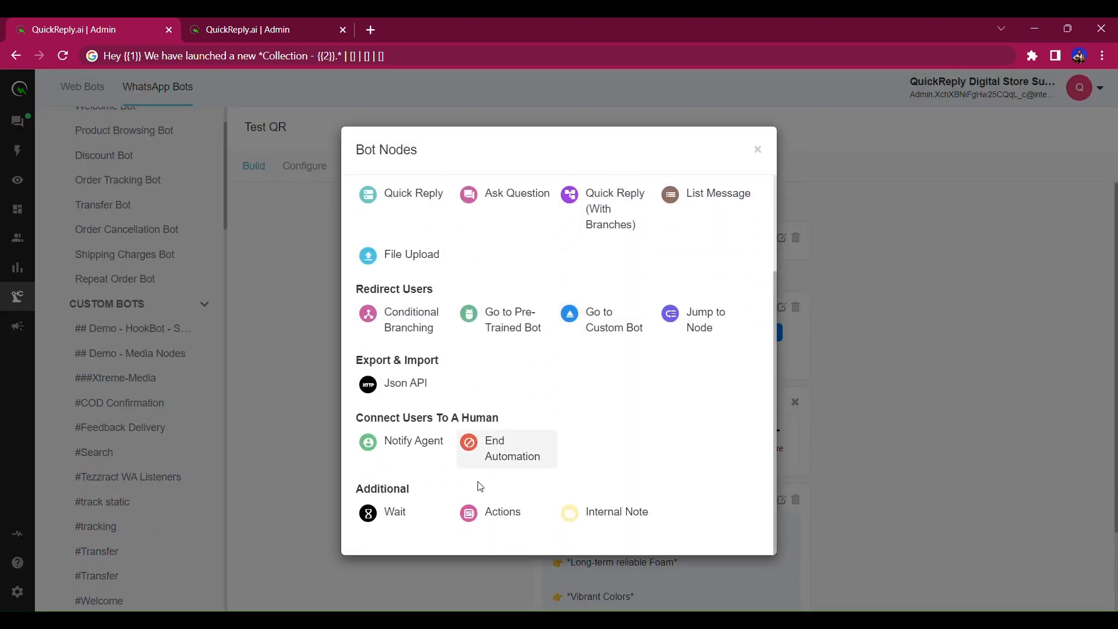
pyautogui.click(488, 512)
pyautogui.click(781, 428)
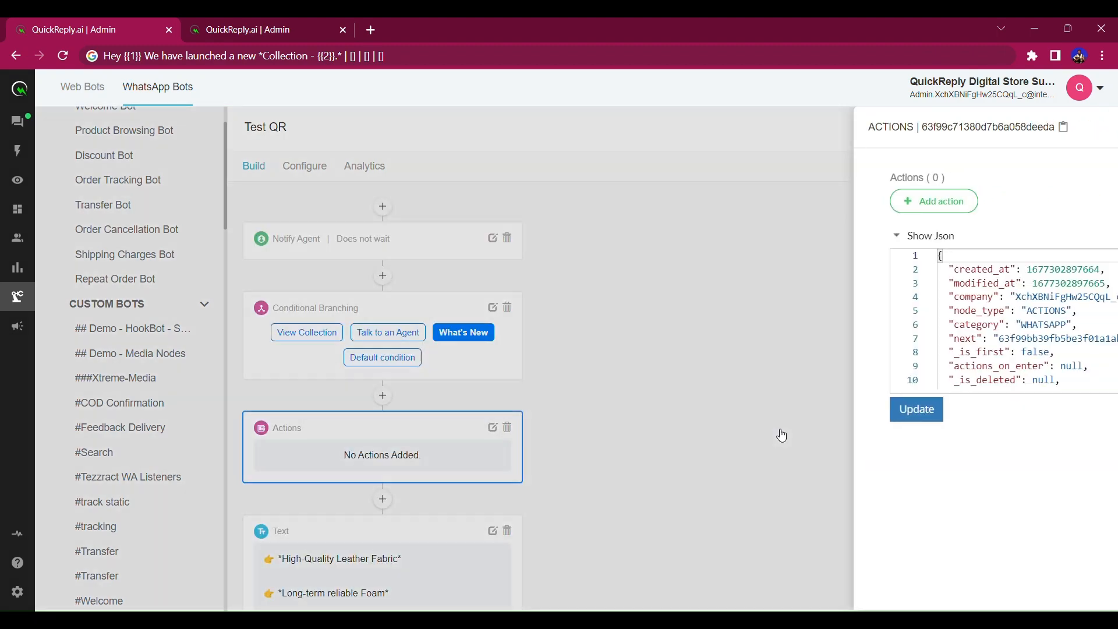
pyautogui.click(658, 203)
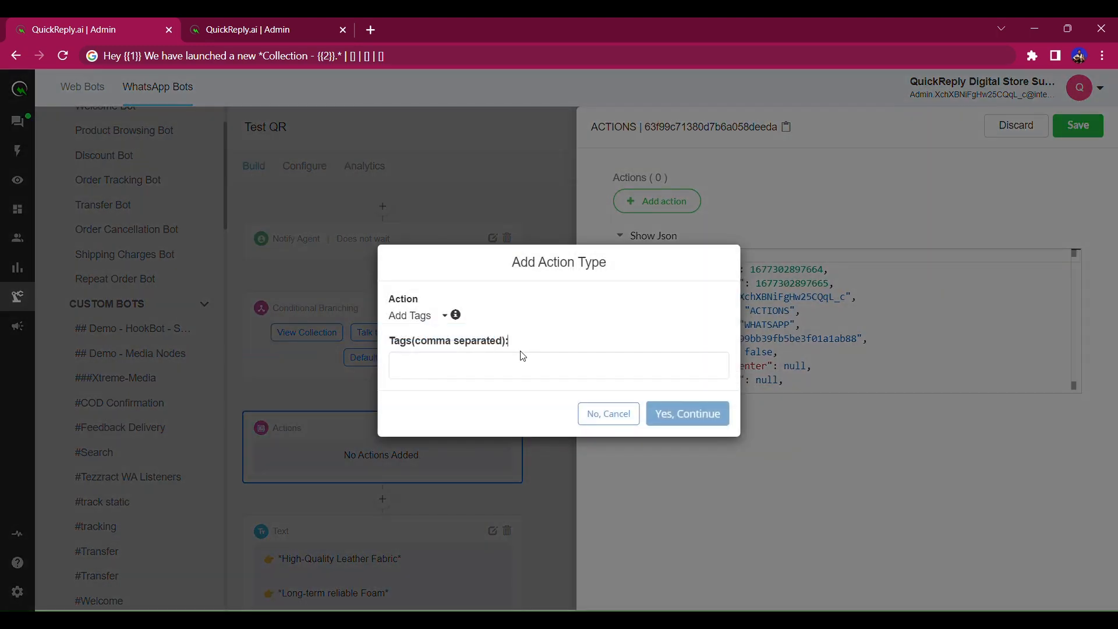
pyautogui.click(520, 366)
pyautogui.write("What's New")
pyautogui.click(686, 414)
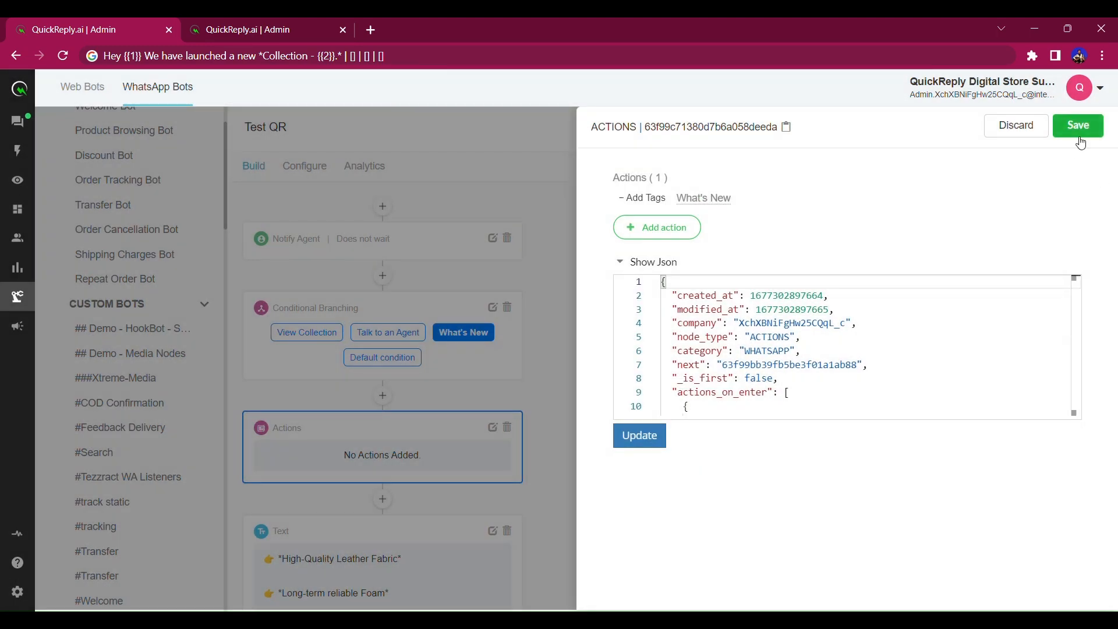
pyautogui.click(1079, 136)
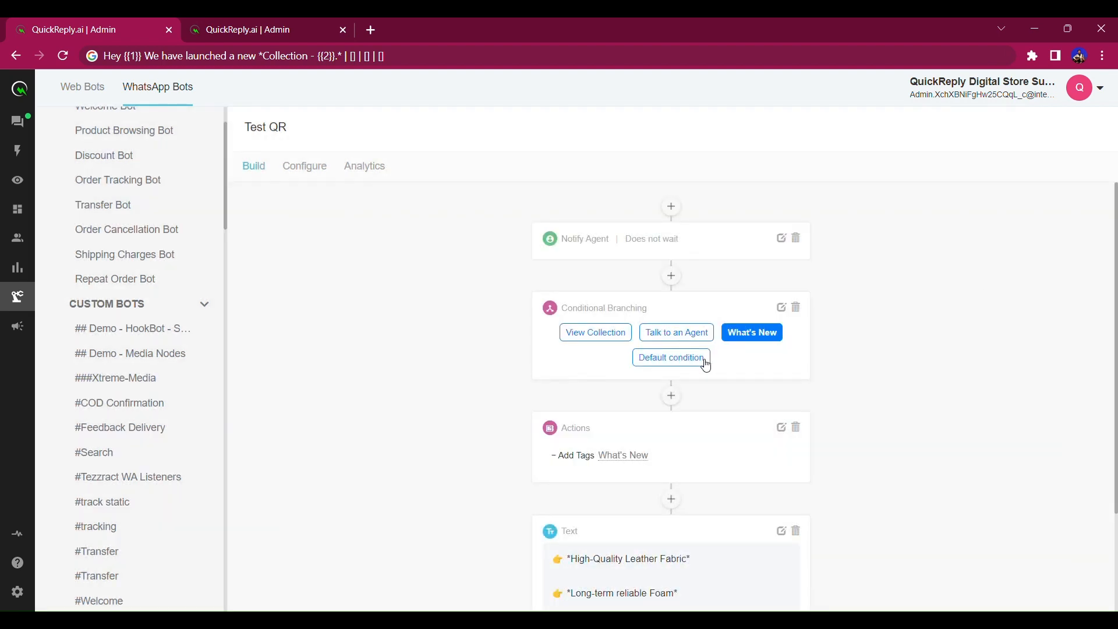
pyautogui.scroll(-3, 705, 365)
pyautogui.scroll(3, 739, 399)
# Check the Talk to an Agent and View Collection branches, rename the bot '-- Test QR', and go to Campaigns.
pyautogui.click(694, 337)
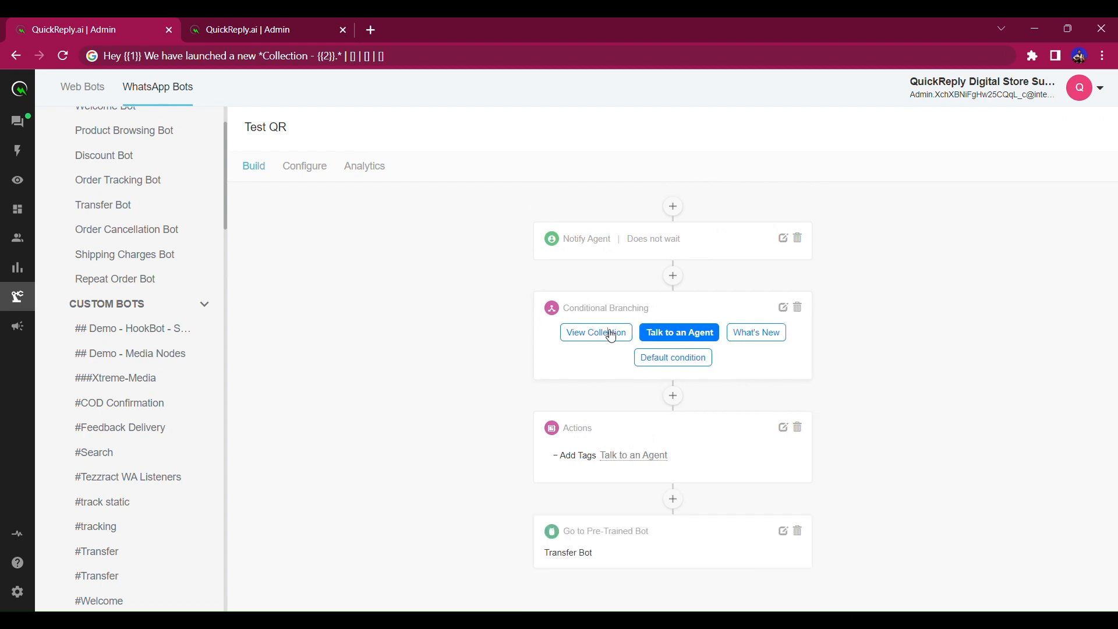
pyautogui.click(605, 333)
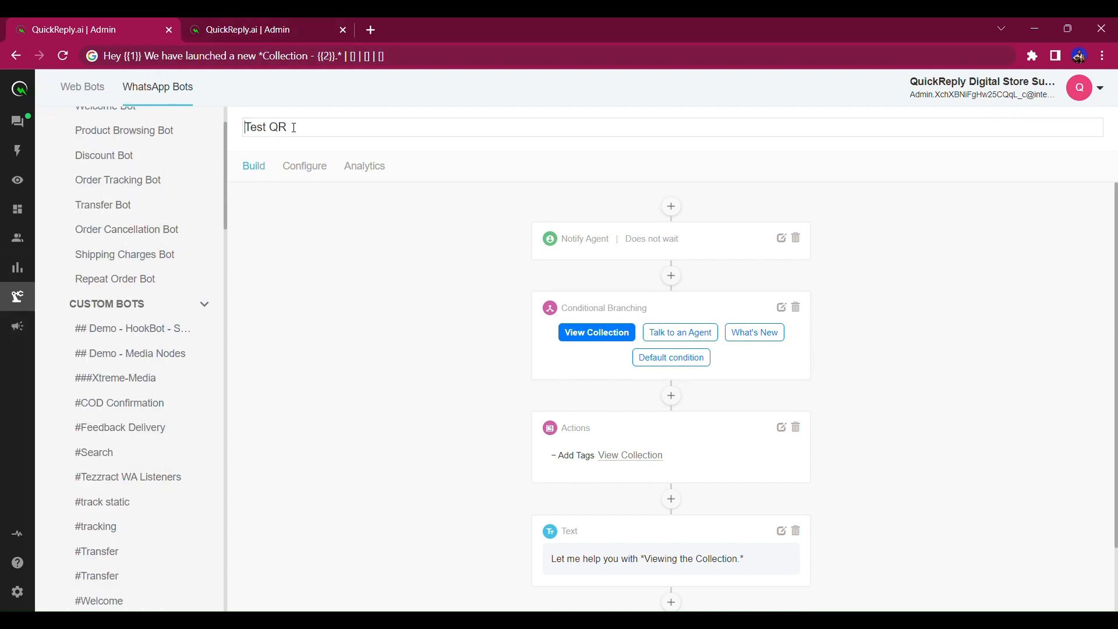
pyautogui.click(252, 139)
pyautogui.write('--')
pyautogui.click(314, 258)
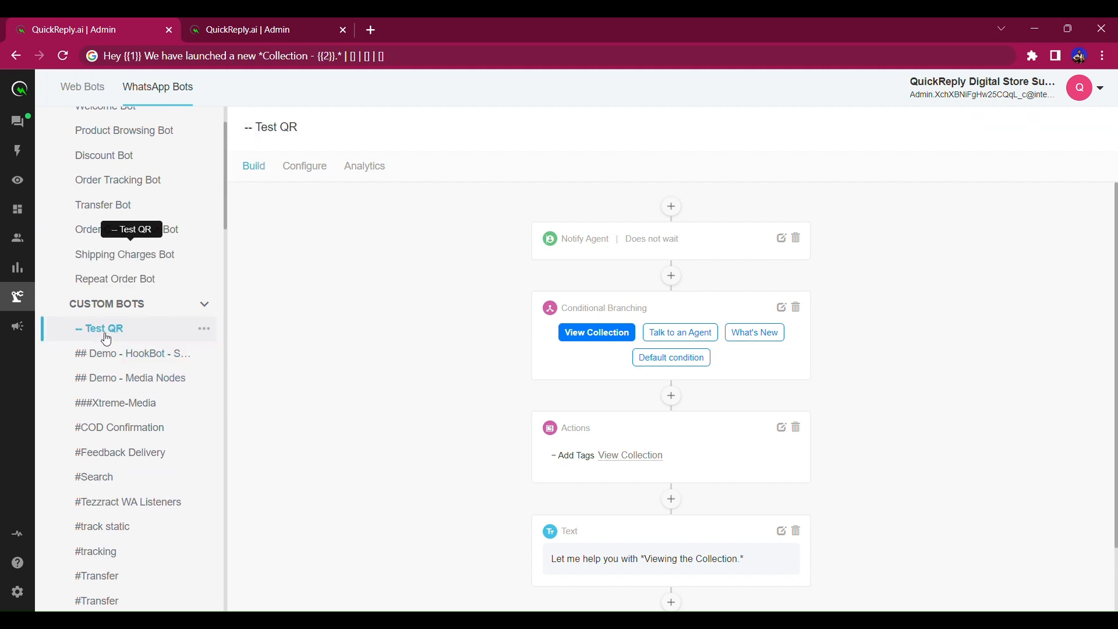
pyautogui.moveTo(22, 371)
pyautogui.click(16, 334)
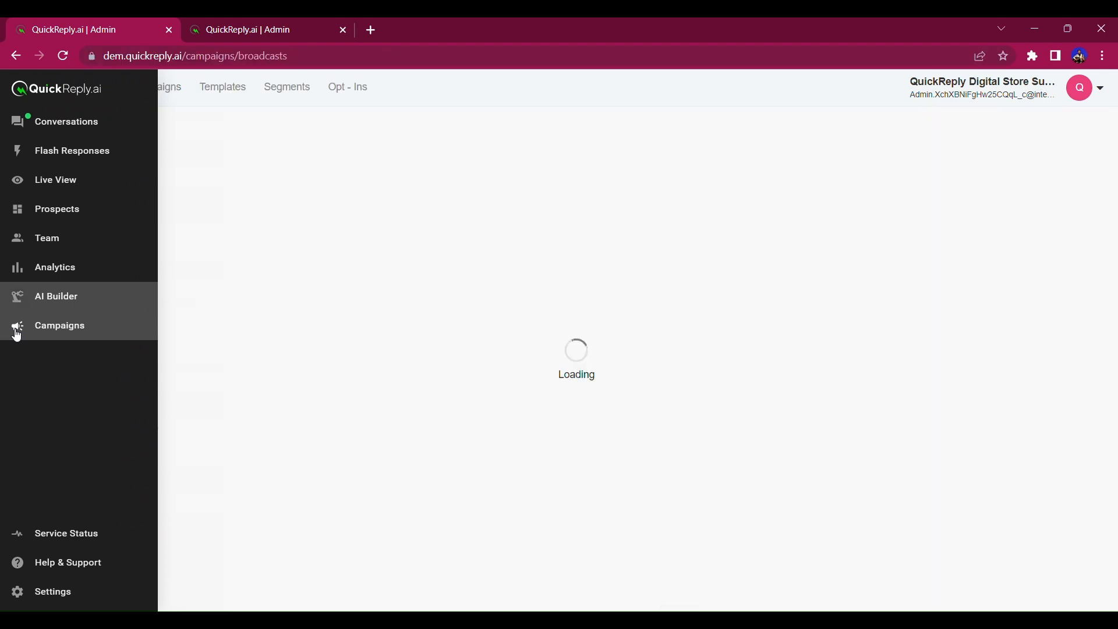
# Sync the WhatsApp templates, preview the approved test_qr message, then show the Broadcasts list.
pyautogui.click(222, 89)
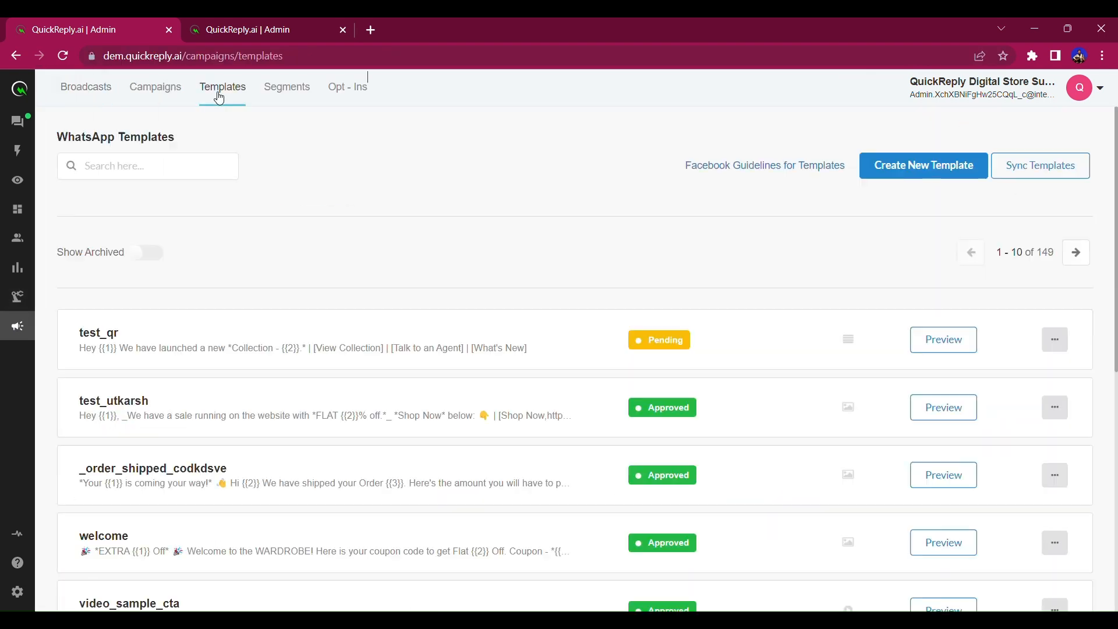
pyautogui.click(1027, 173)
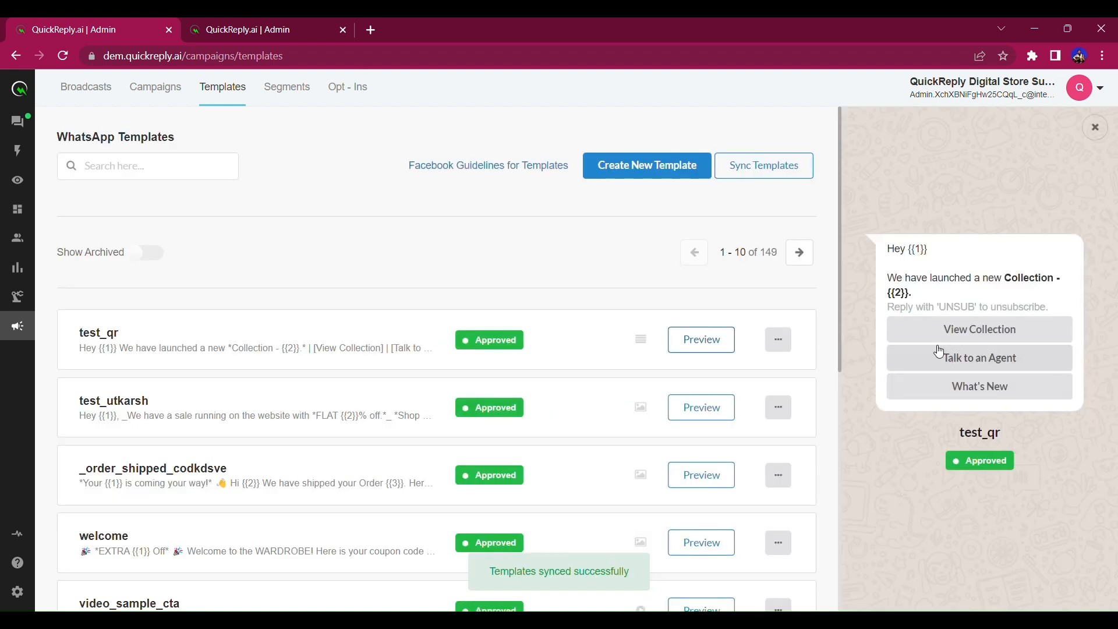
pyautogui.click(938, 348)
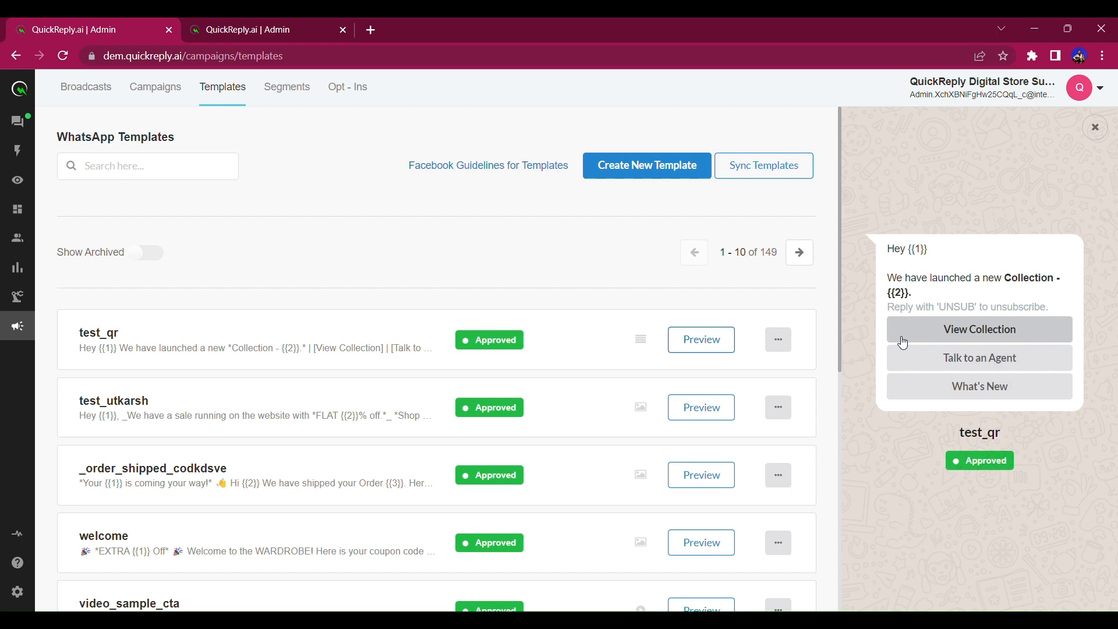
pyautogui.click(77, 98)
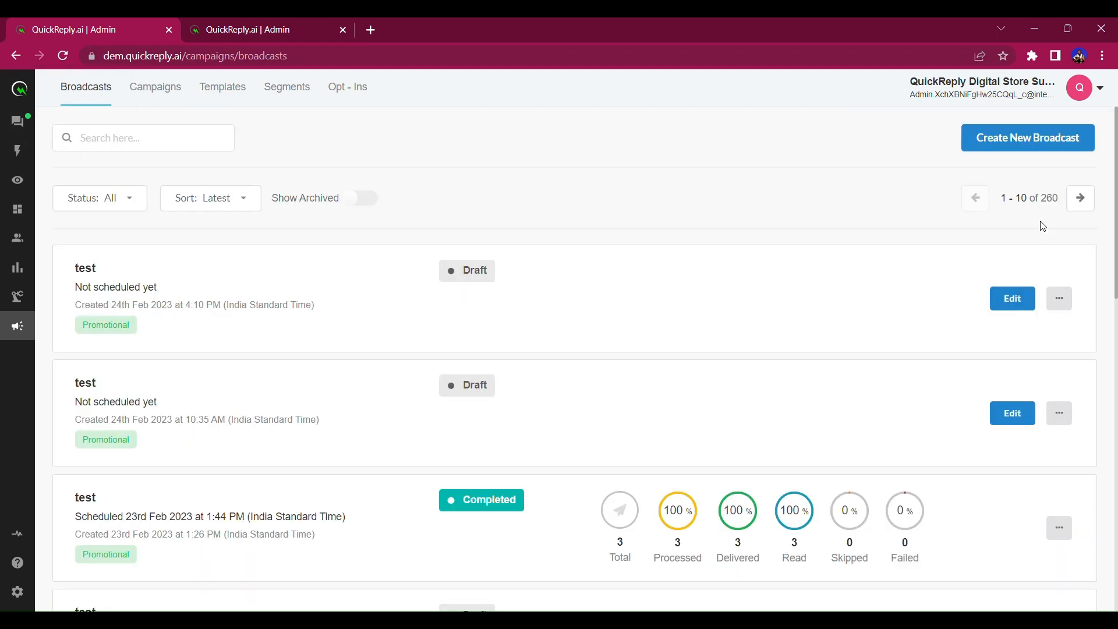
# Create a new broadcast named 'test qr' that takes its recipients from a Shopify segment.
pyautogui.click(1009, 148)
pyautogui.click(525, 300)
pyautogui.write('test qr')
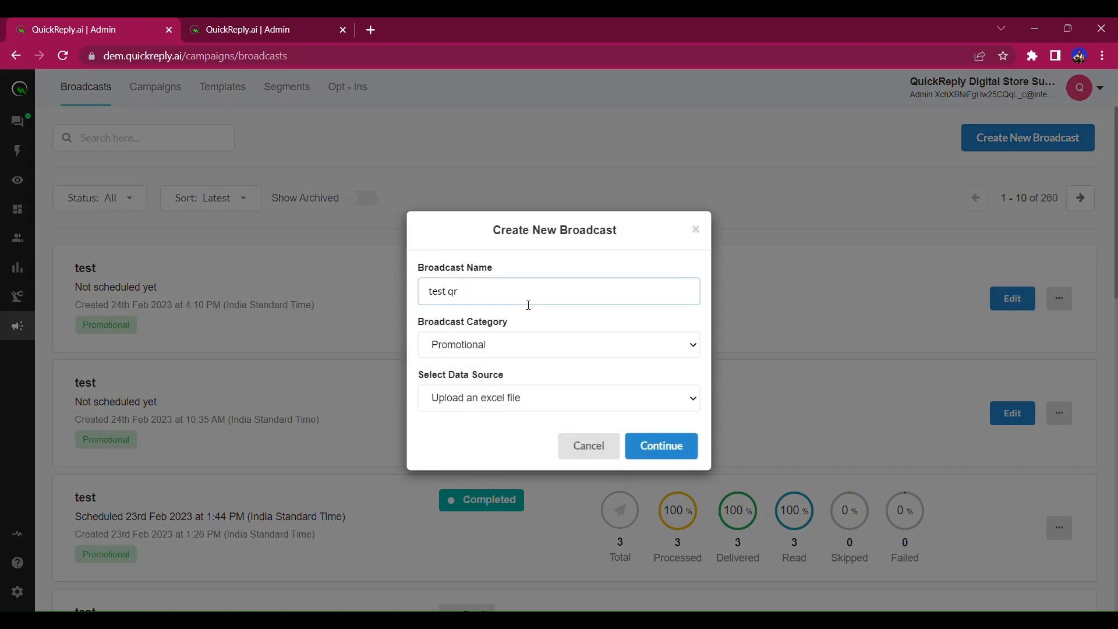
pyautogui.click(490, 400)
pyautogui.click(483, 437)
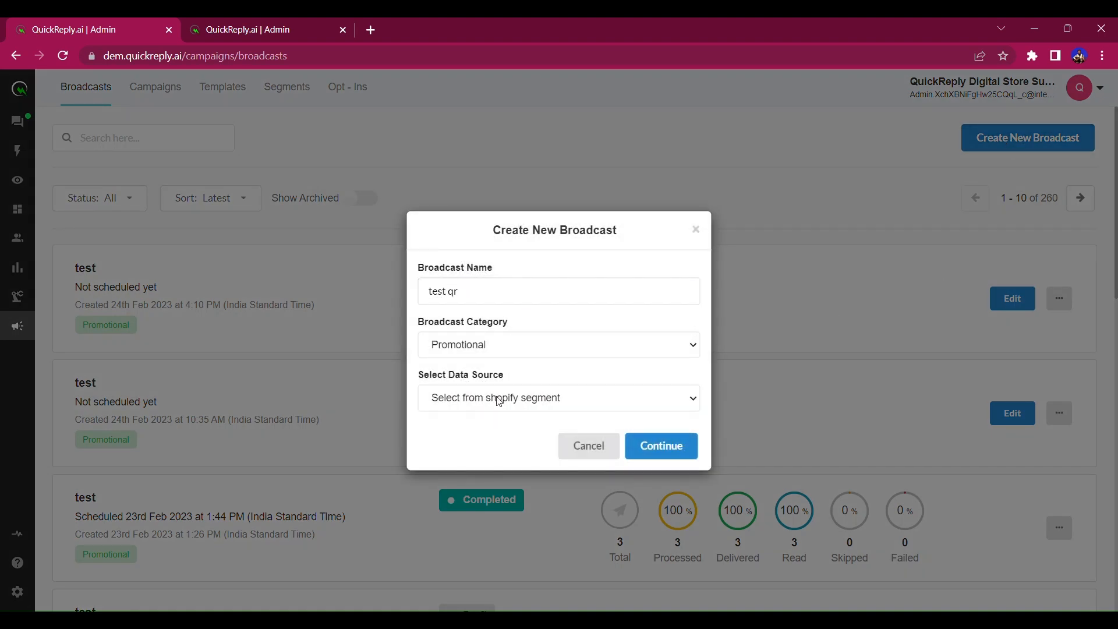
pyautogui.click(487, 416)
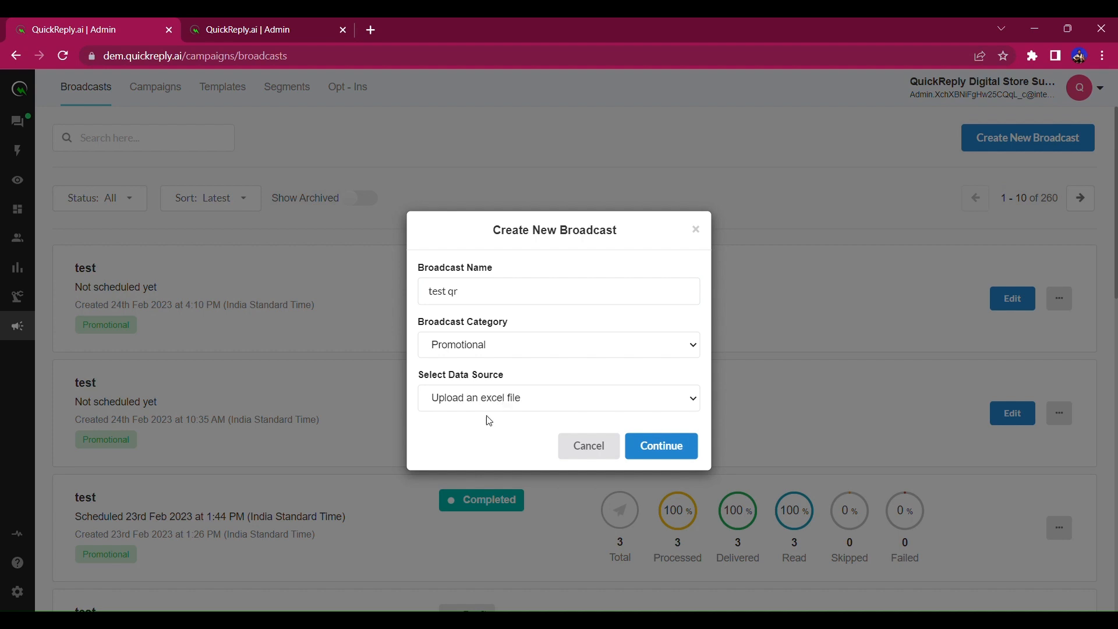
pyautogui.click(514, 440)
pyautogui.click(651, 454)
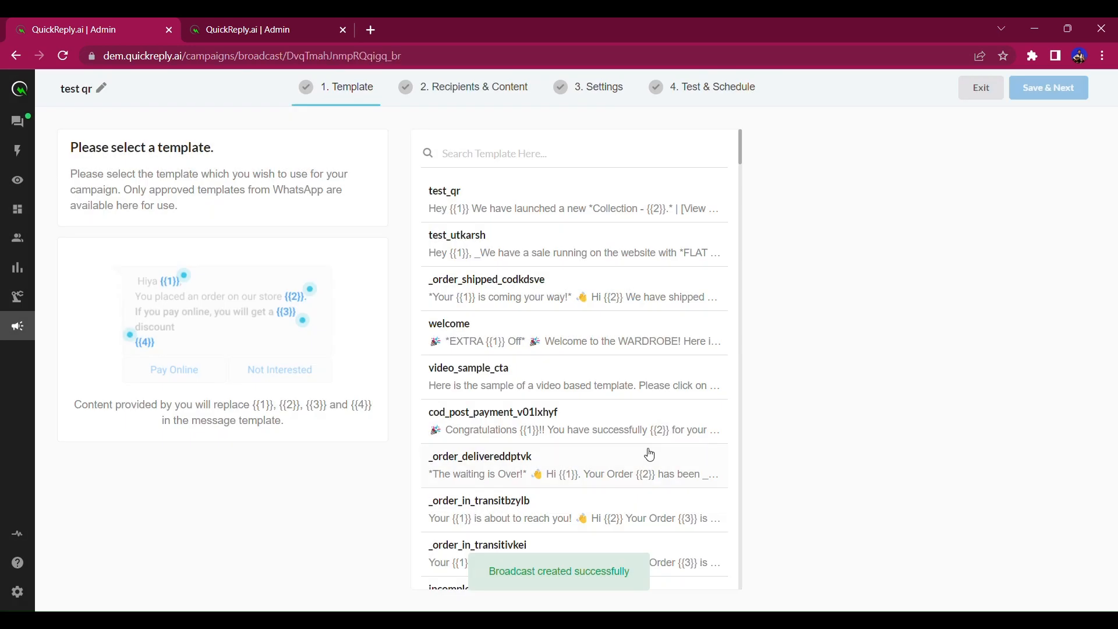
# Choose the test_qr template for the broadcast and save the Template step.
pyautogui.click(476, 189)
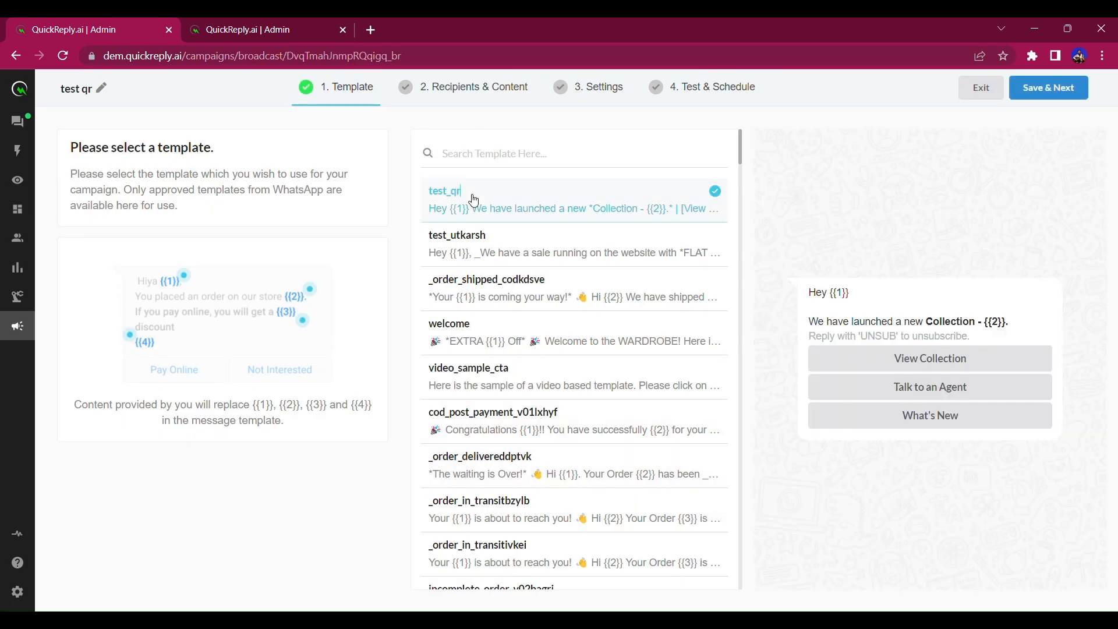
pyautogui.moveTo(809, 296); pyautogui.dragTo(1043, 318)
pyautogui.click(1047, 86)
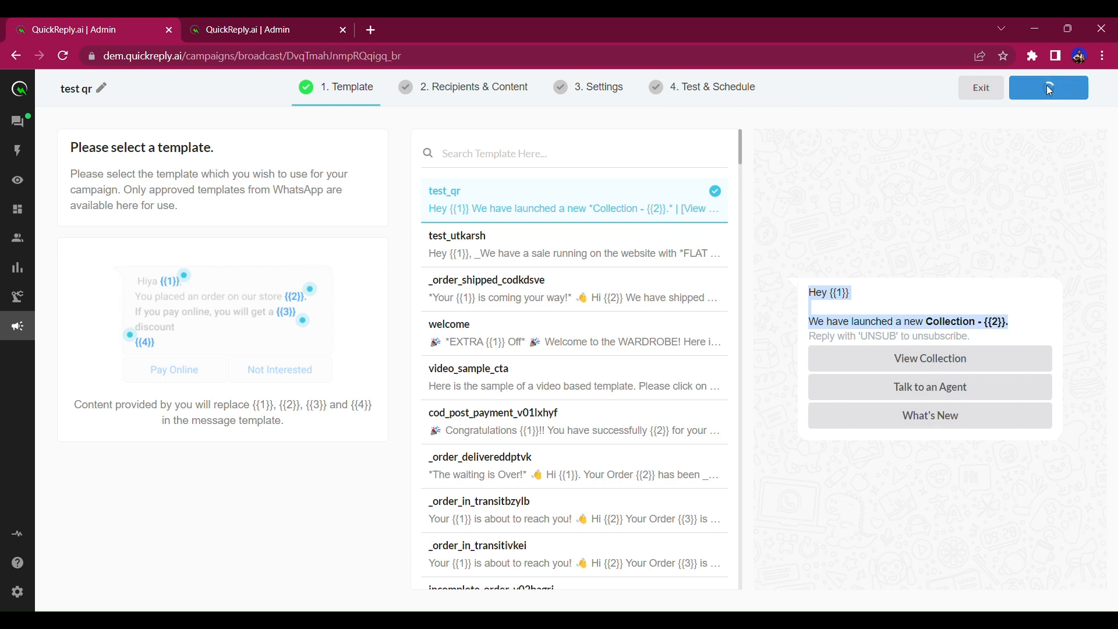
# Fill {{1}} with the Shopify Display Name (fallback 'there') and {{2}} with 'Red Bag Collection'.
pyautogui.click(646, 283)
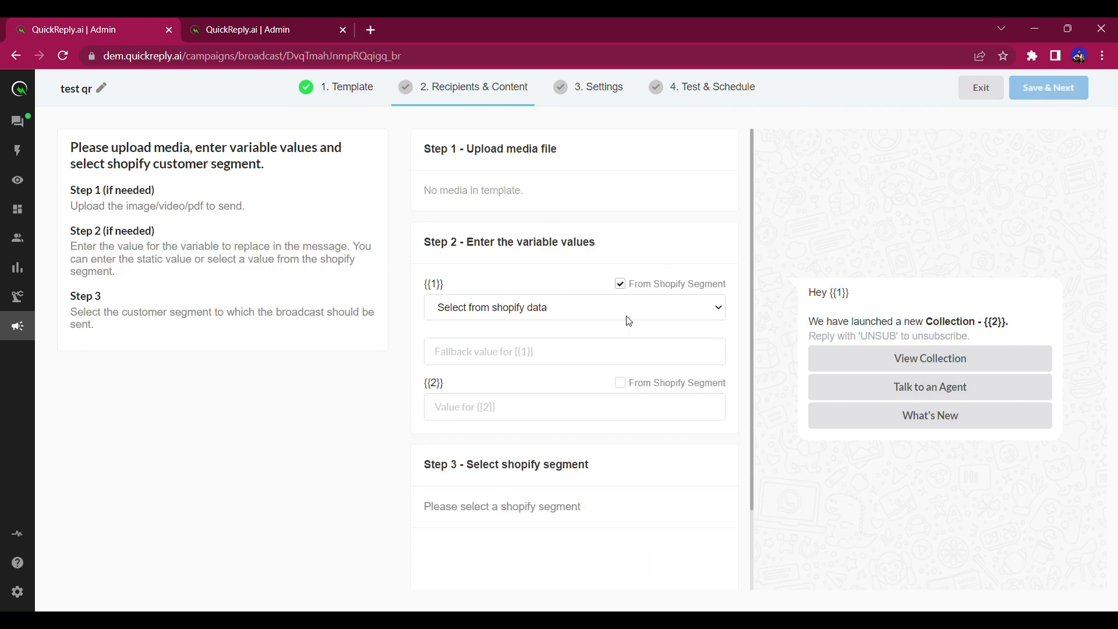
pyautogui.click(499, 367)
pyautogui.click(503, 362)
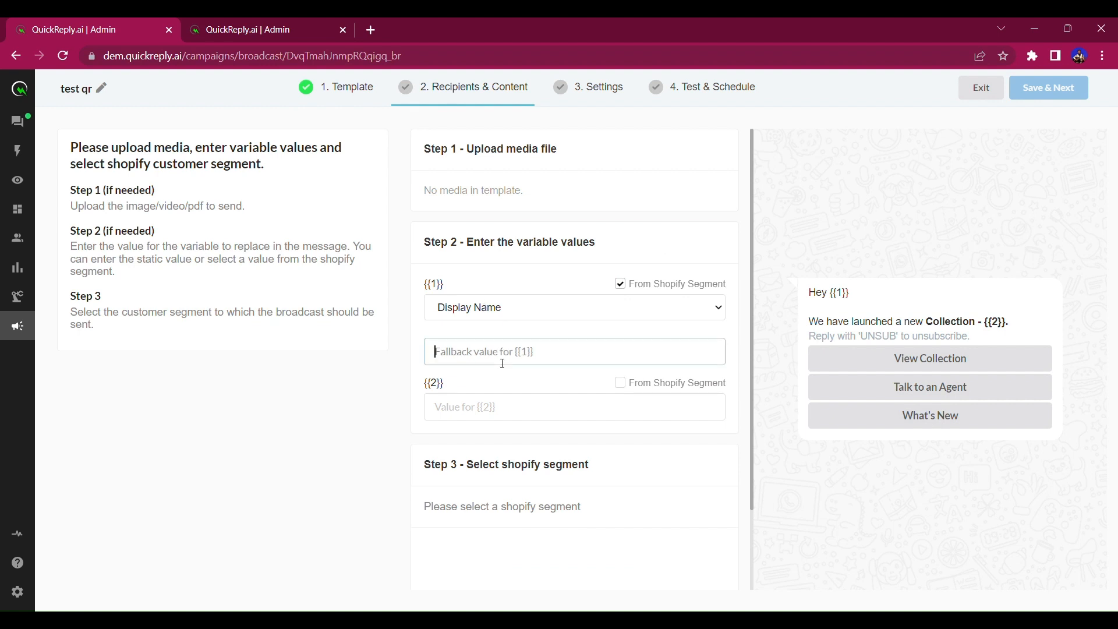
pyautogui.write('there!')
pyautogui.moveTo(488, 360); pyautogui.dragTo(414, 365)
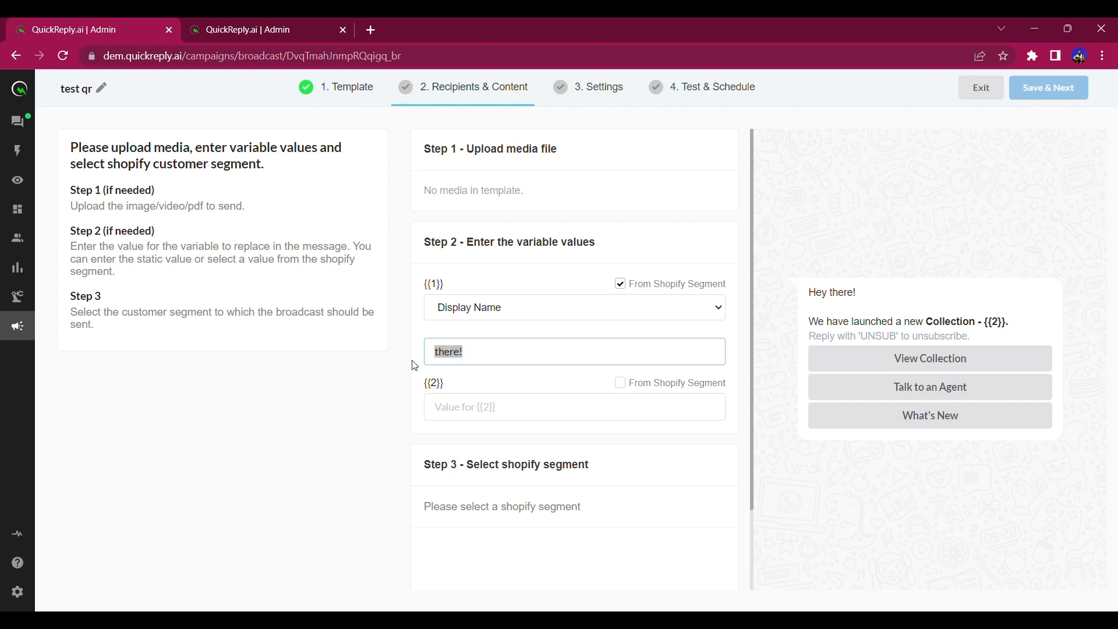
pyautogui.click(566, 416)
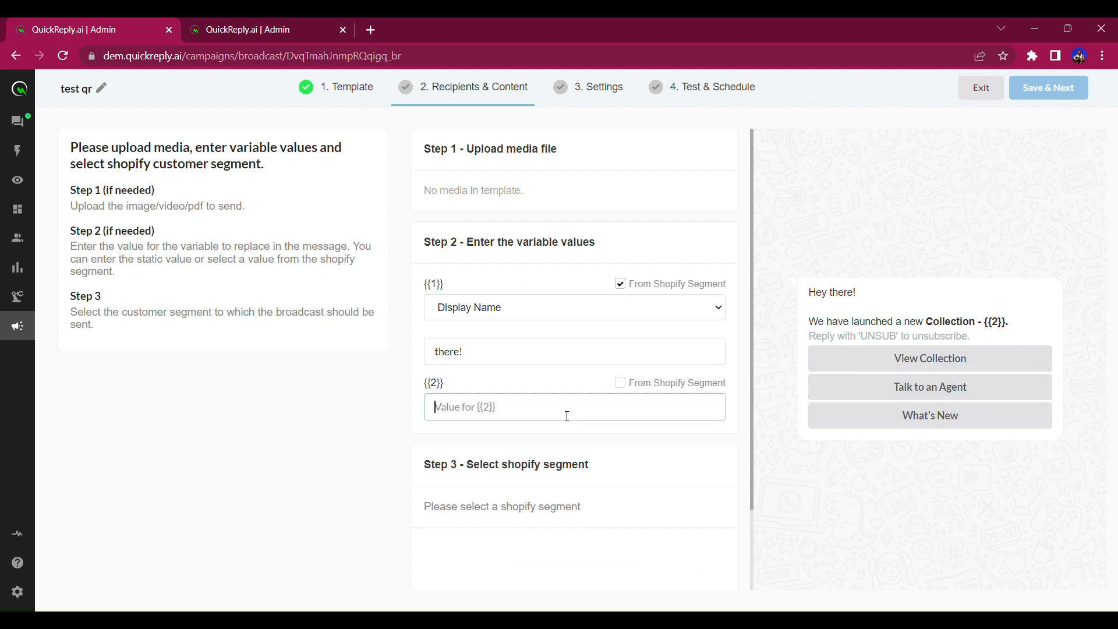
pyautogui.write('Red Bag Collecti')
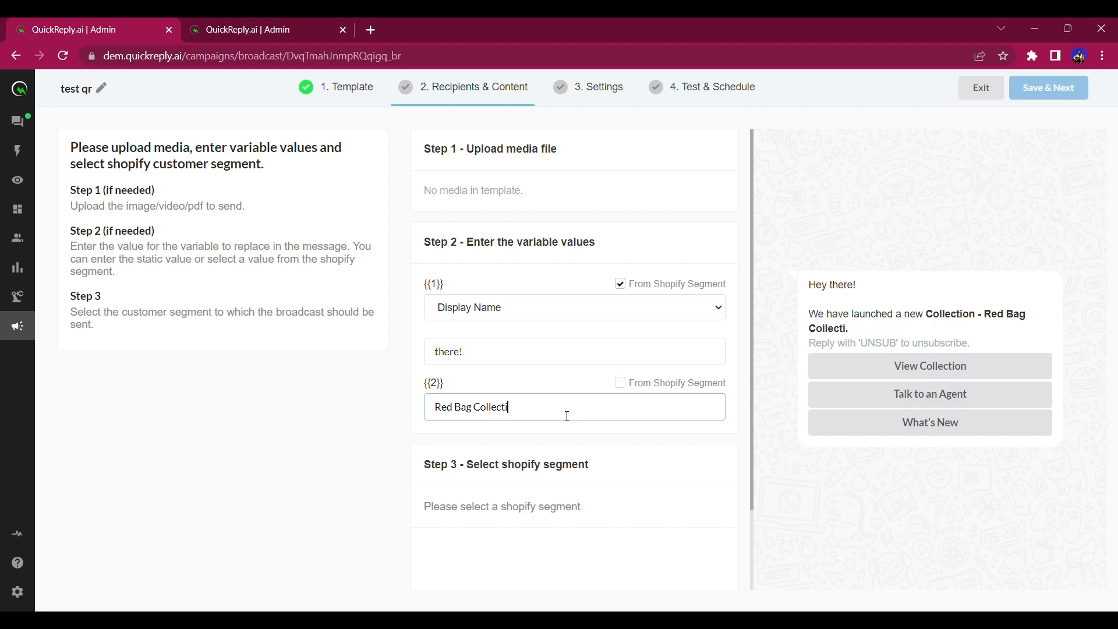
pyautogui.write('on')
# Target the 7-contact test1 Shopify segment and save the recipients and content.
pyautogui.scroll(-2, 567, 415)
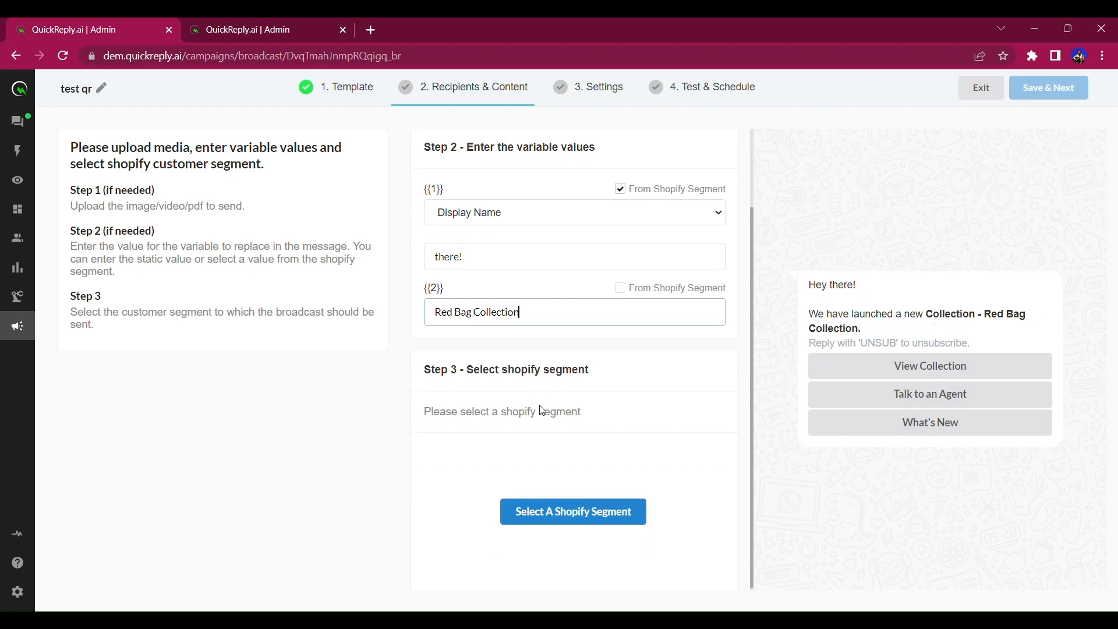
pyautogui.click(608, 524)
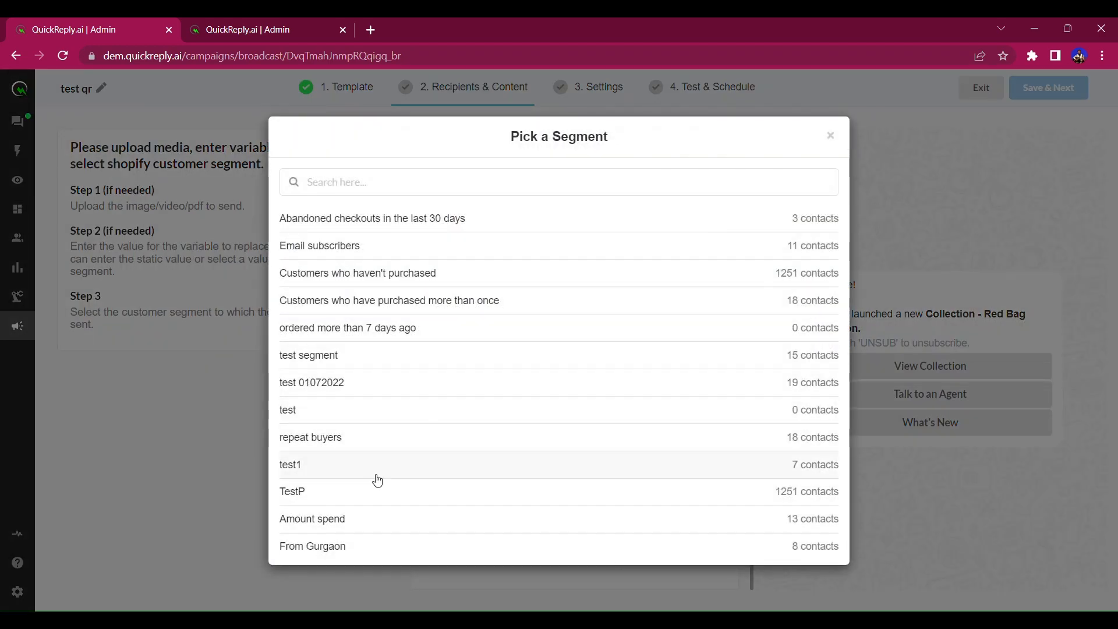
pyautogui.click(319, 413)
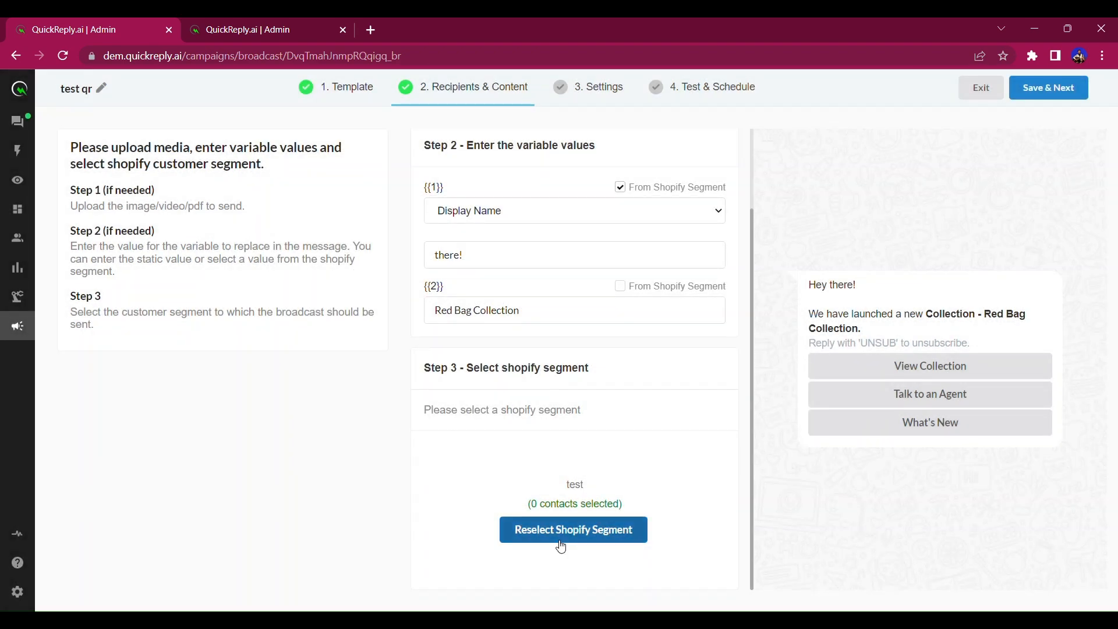
pyautogui.click(561, 536)
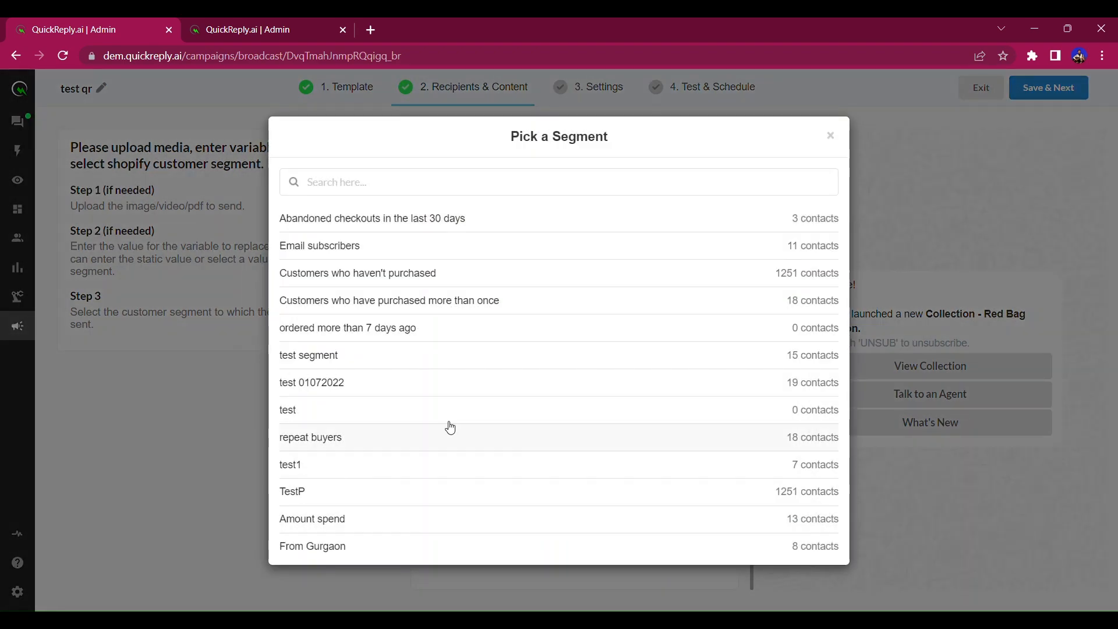
pyautogui.click(402, 469)
pyautogui.moveTo(564, 487); pyautogui.dragTo(595, 482)
pyautogui.click(631, 503)
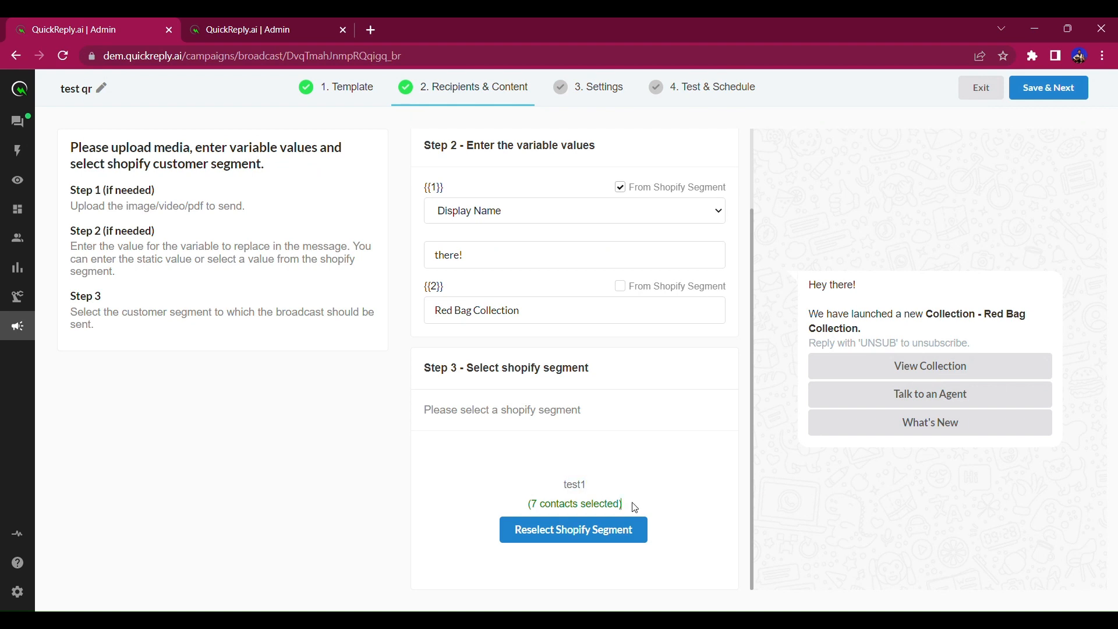
pyautogui.click(1051, 99)
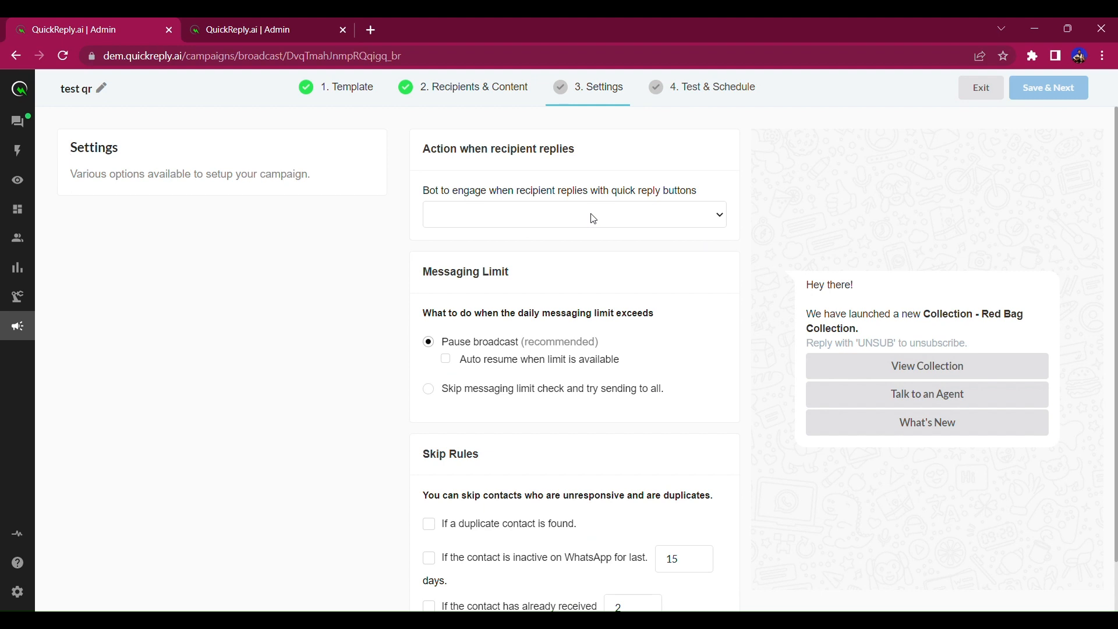
# Select the '-- Test QR' bot to handle quick-reply button replies.
pyautogui.click(481, 233)
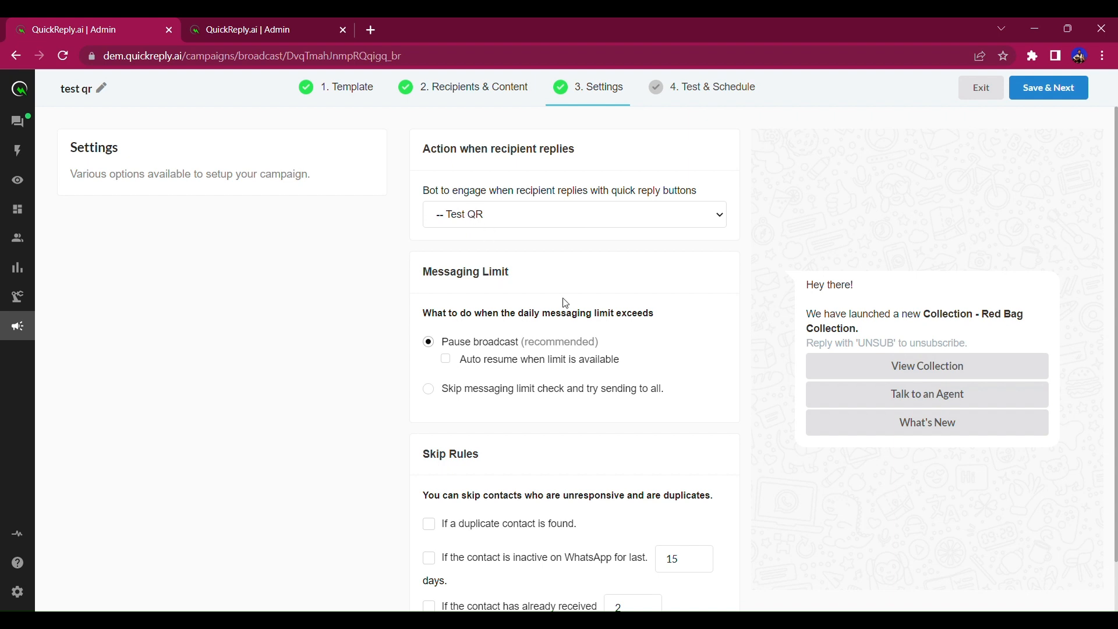
# Send the broadcast's test message to a mobile number and check the chat inbox tab.
pyautogui.click(1042, 91)
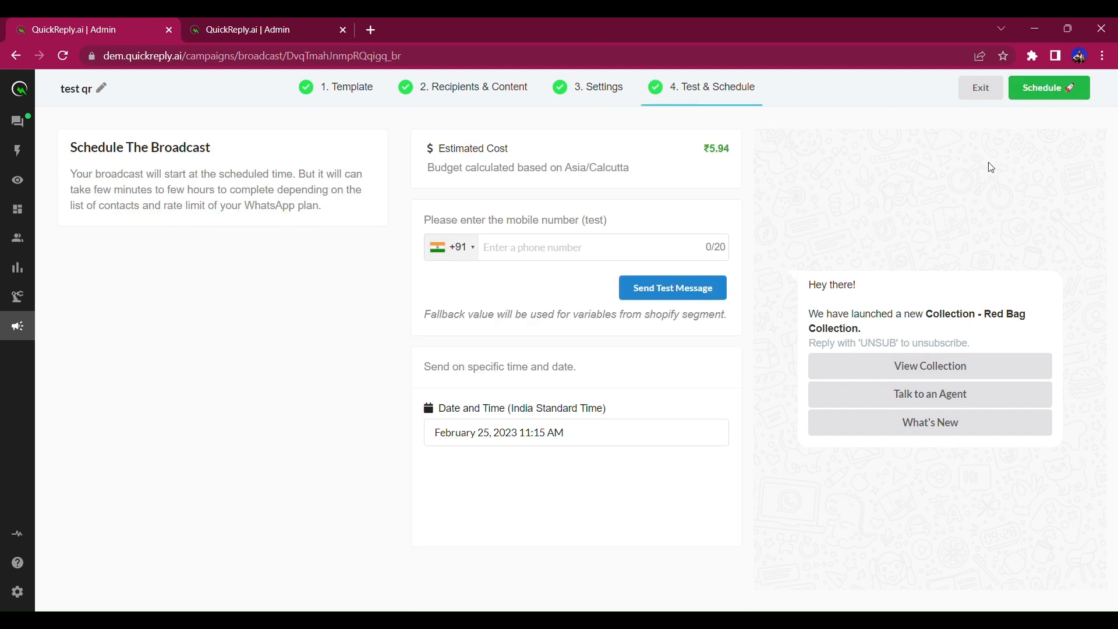
pyautogui.click(555, 245)
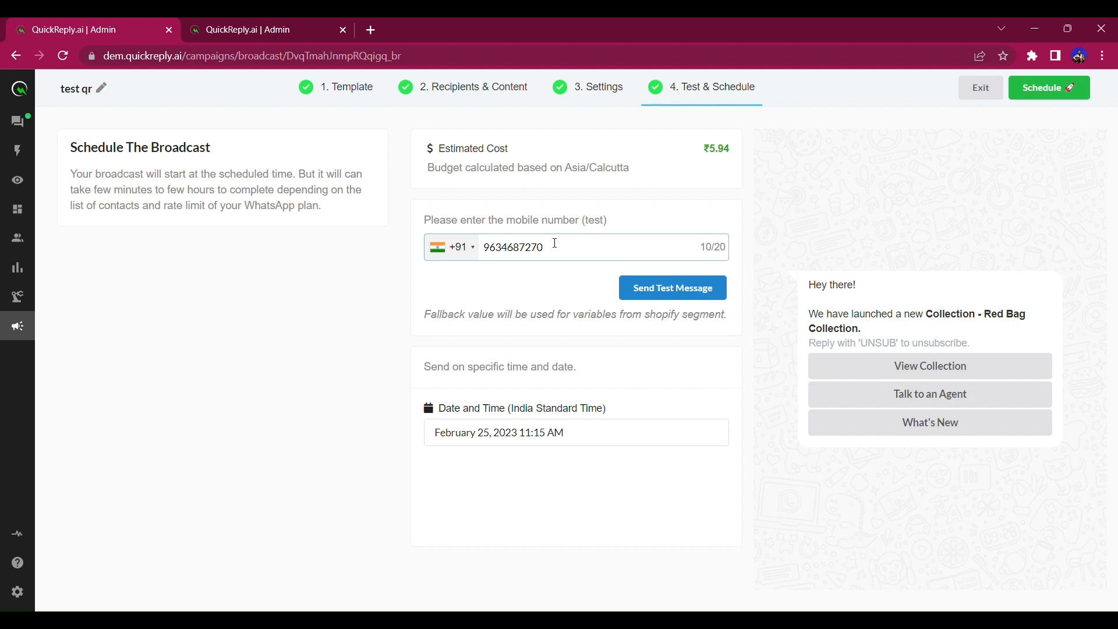
pyautogui.click(647, 290)
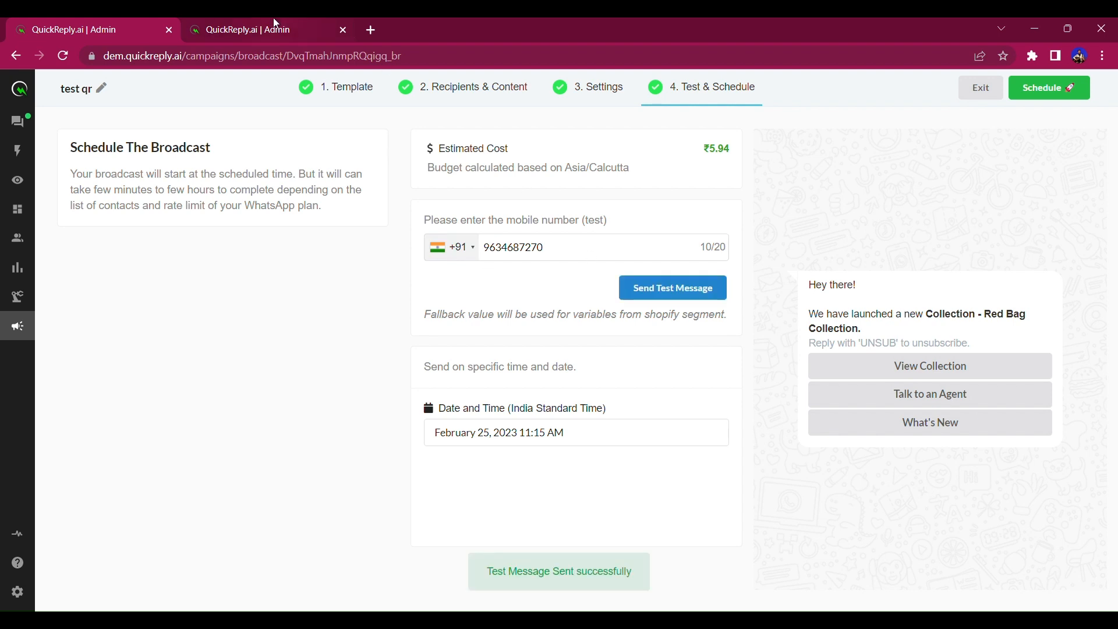
pyautogui.click(276, 24)
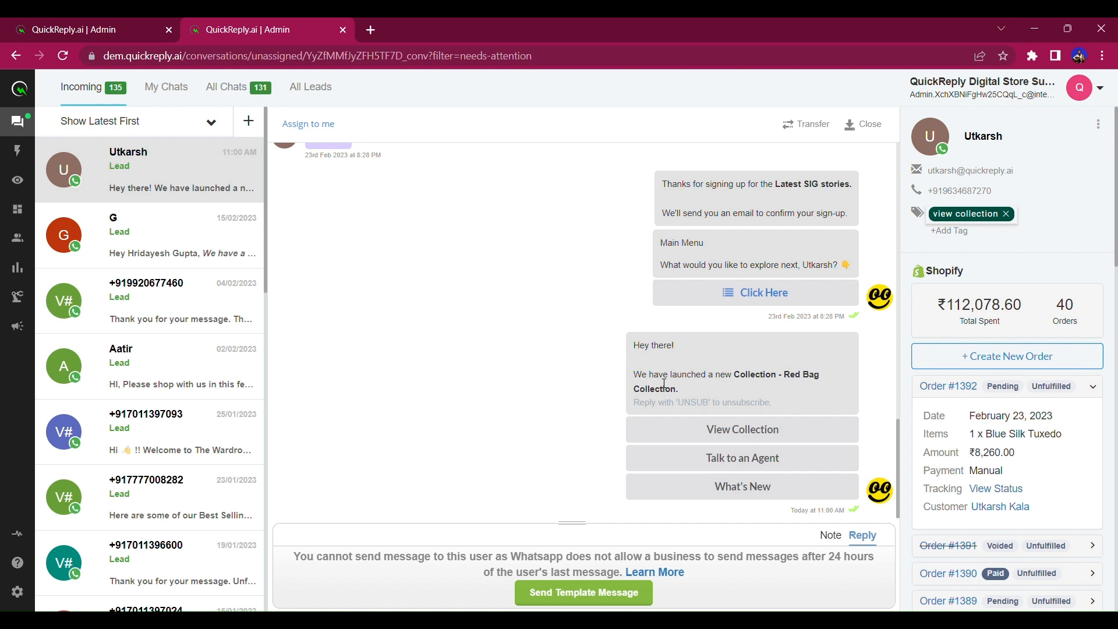
# Reply View Collection in the test chat, then exit the broadcast editor, leaving test qr as a draft.
pyautogui.click(1006, 214)
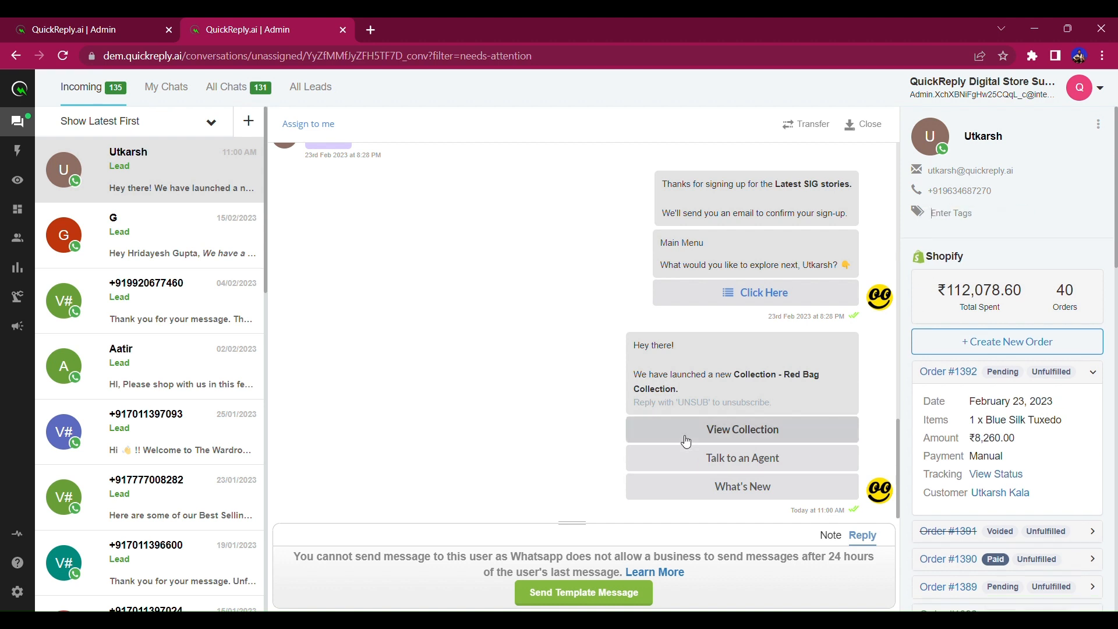
pyautogui.click(686, 440)
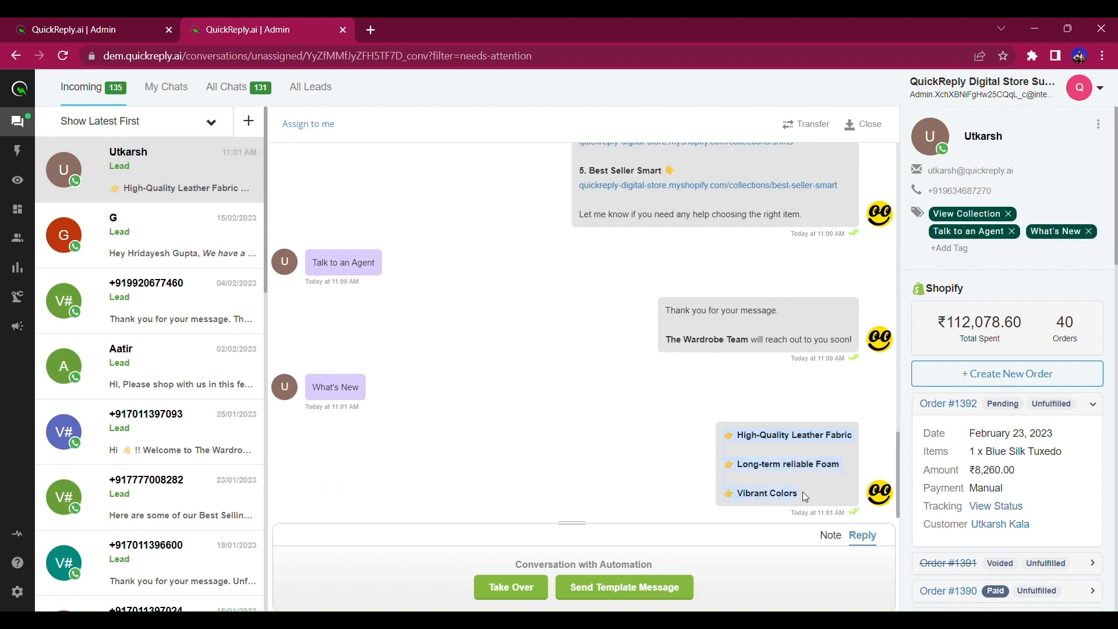
pyautogui.click(82, 29)
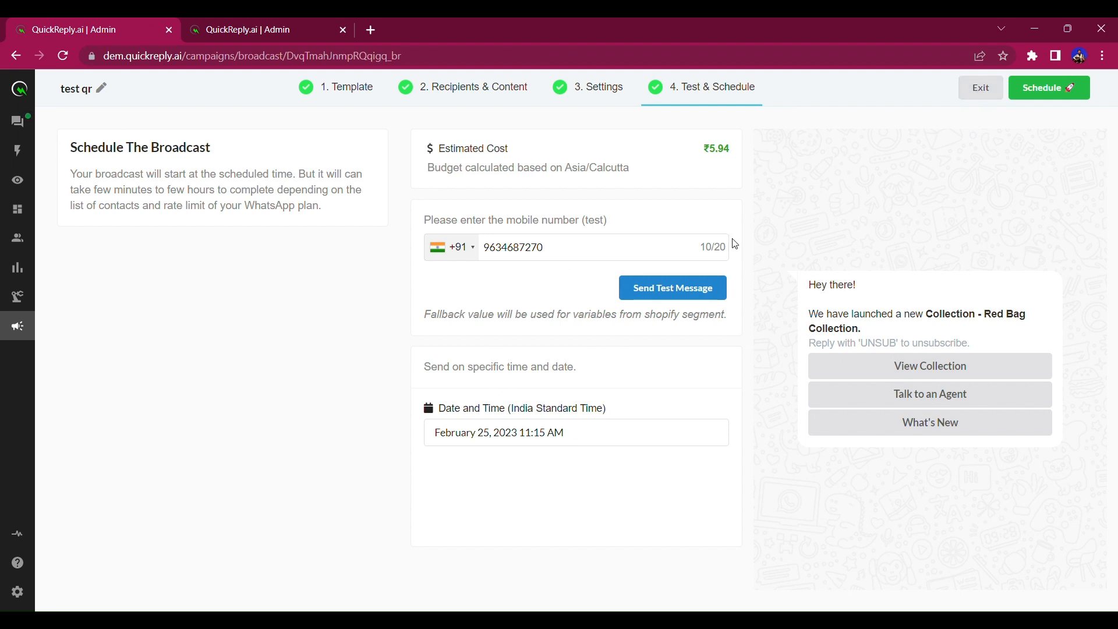
pyautogui.click(982, 87)
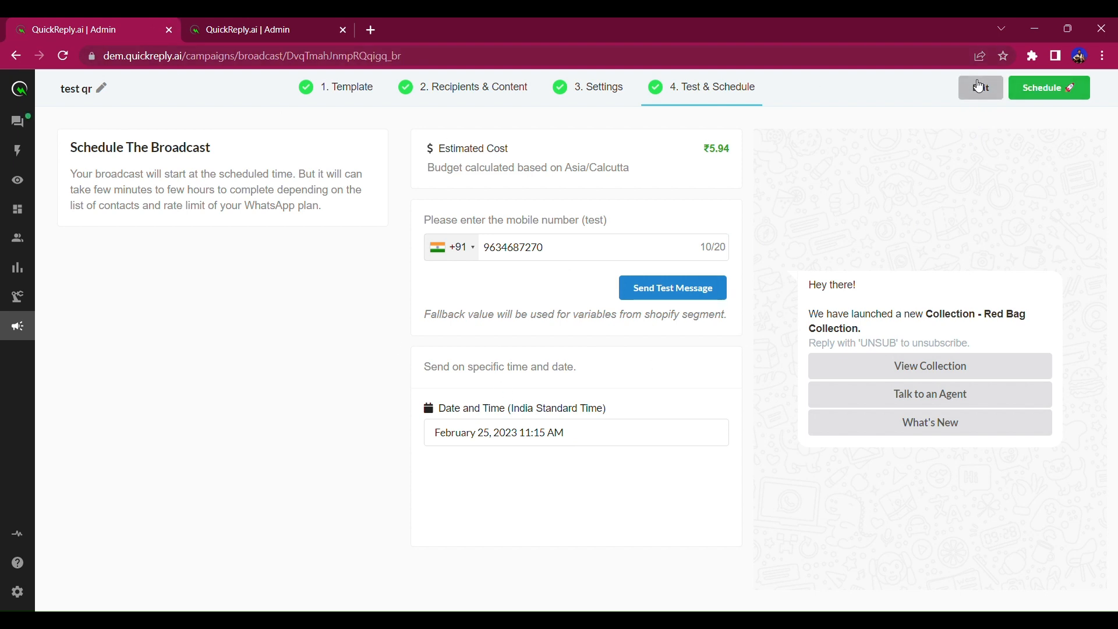
pyautogui.click(214, 24)
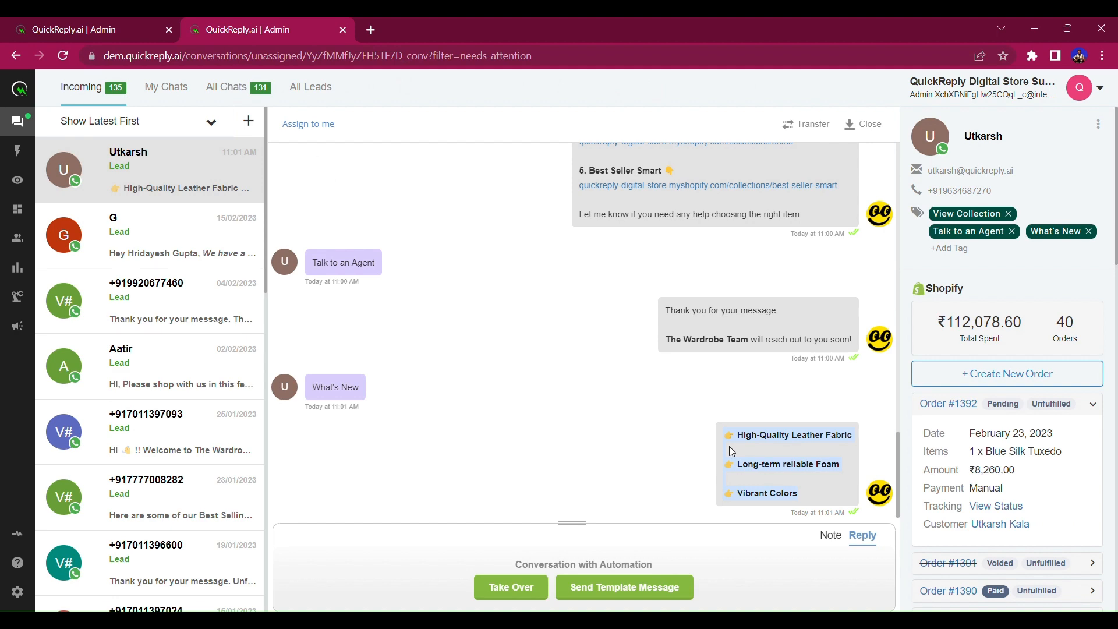
# Send the test_qr template with the contact's name and 'Red Bag Collection', linked to the -- Test QR bot.
pyautogui.click(655, 593)
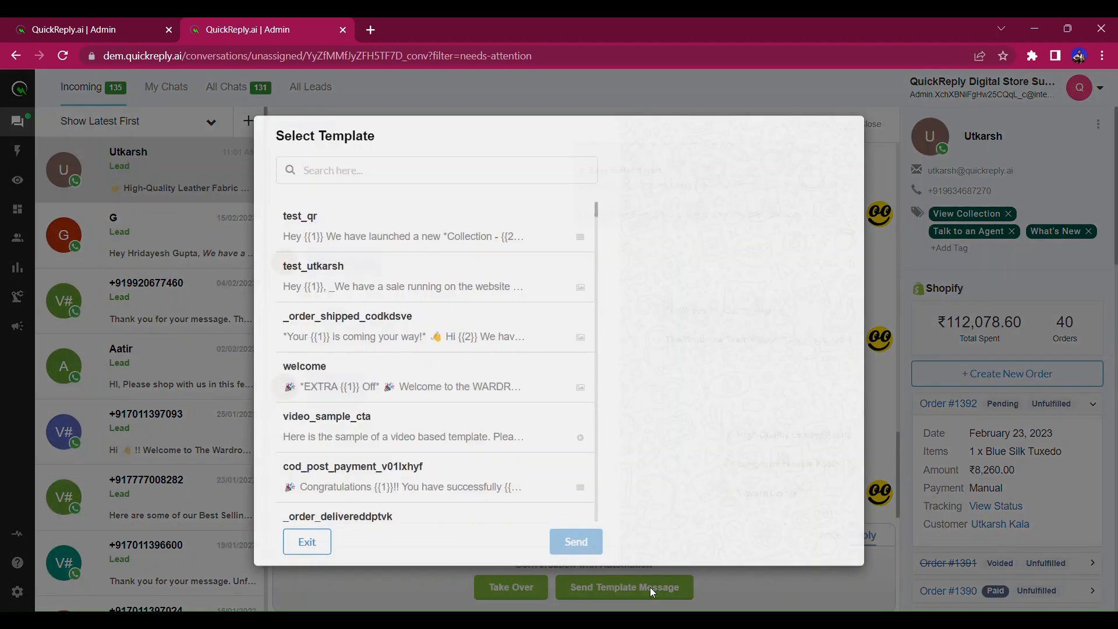
pyautogui.click(560, 231)
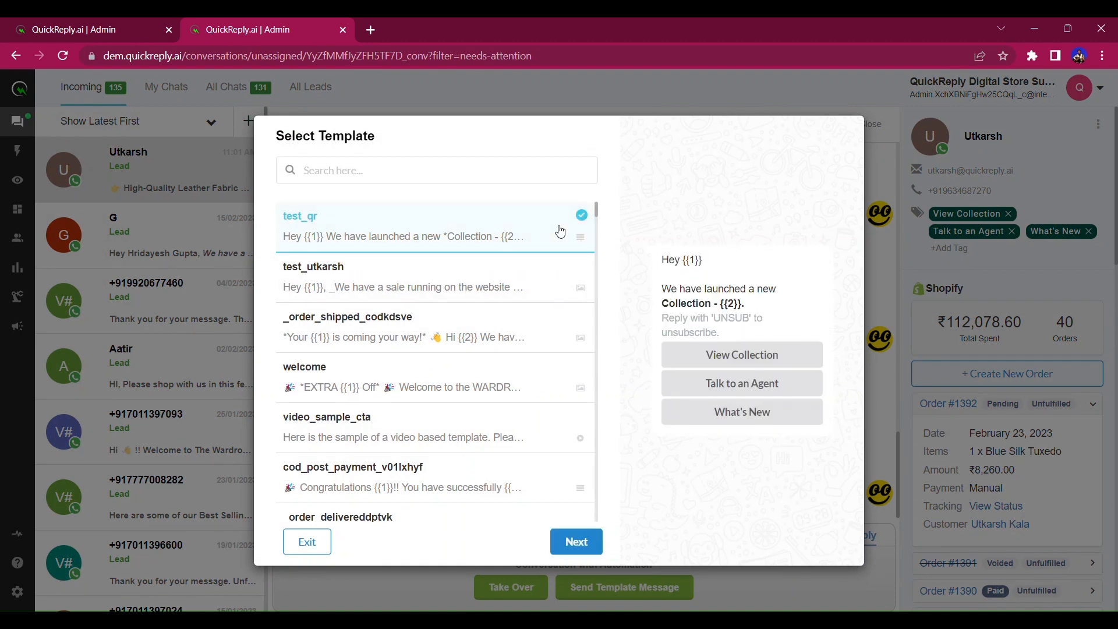
pyautogui.click(576, 542)
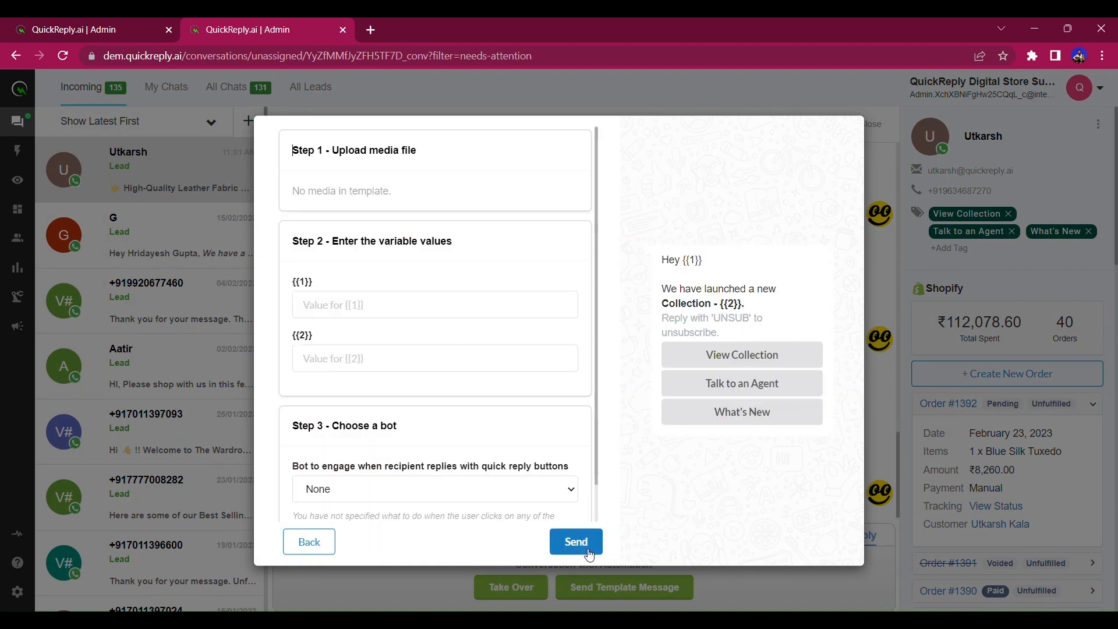
pyautogui.click(495, 307)
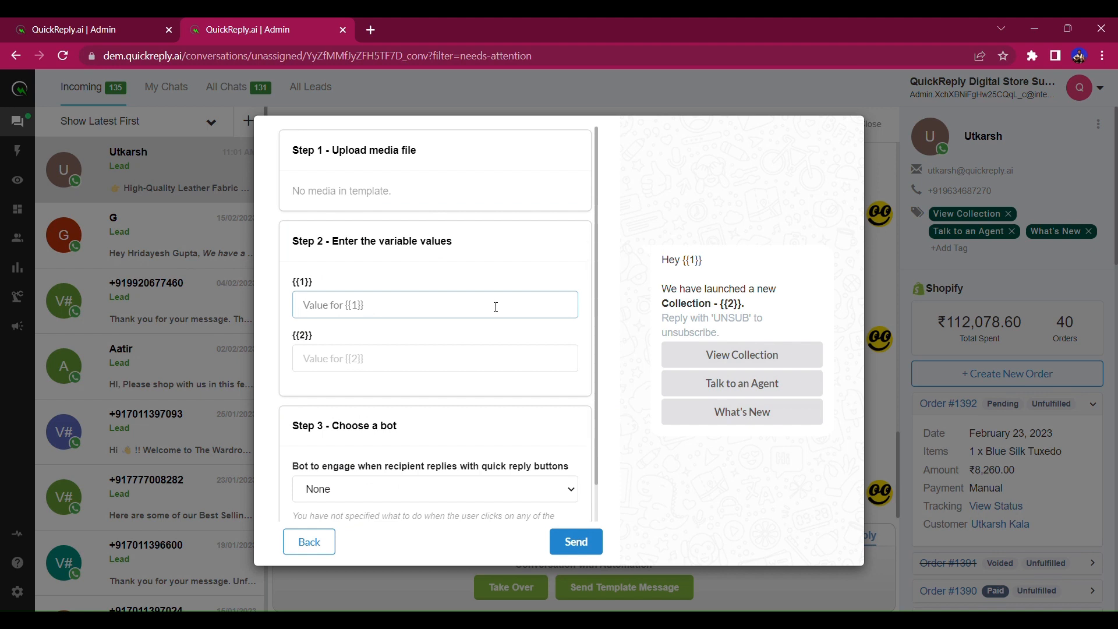
pyautogui.write('Utkarsh')
pyautogui.press('Tab')
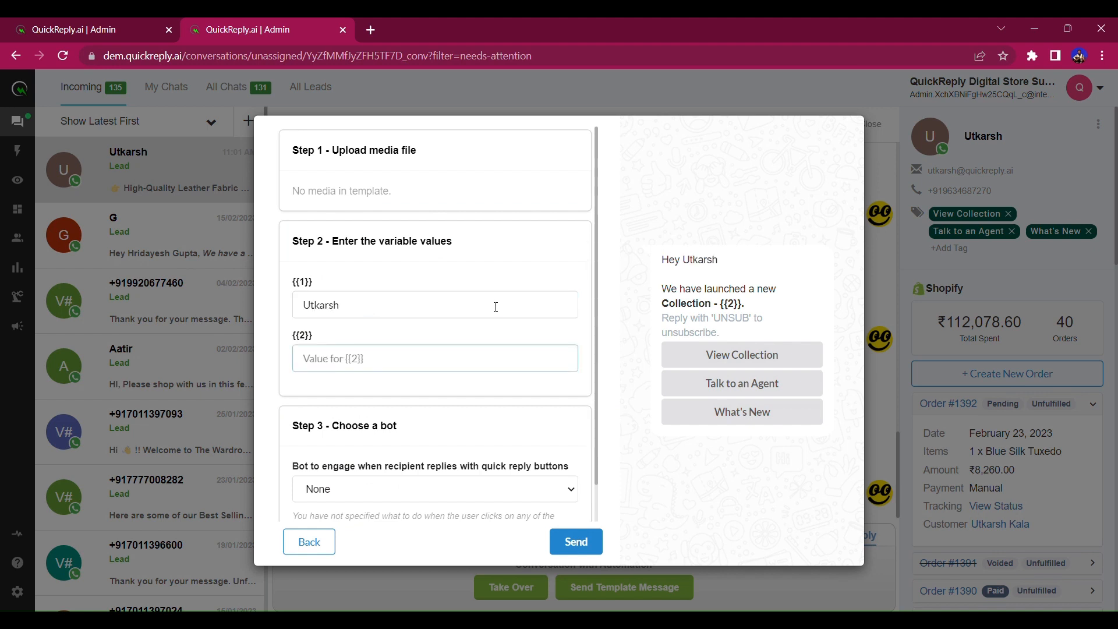
pyautogui.write('Red Bag')
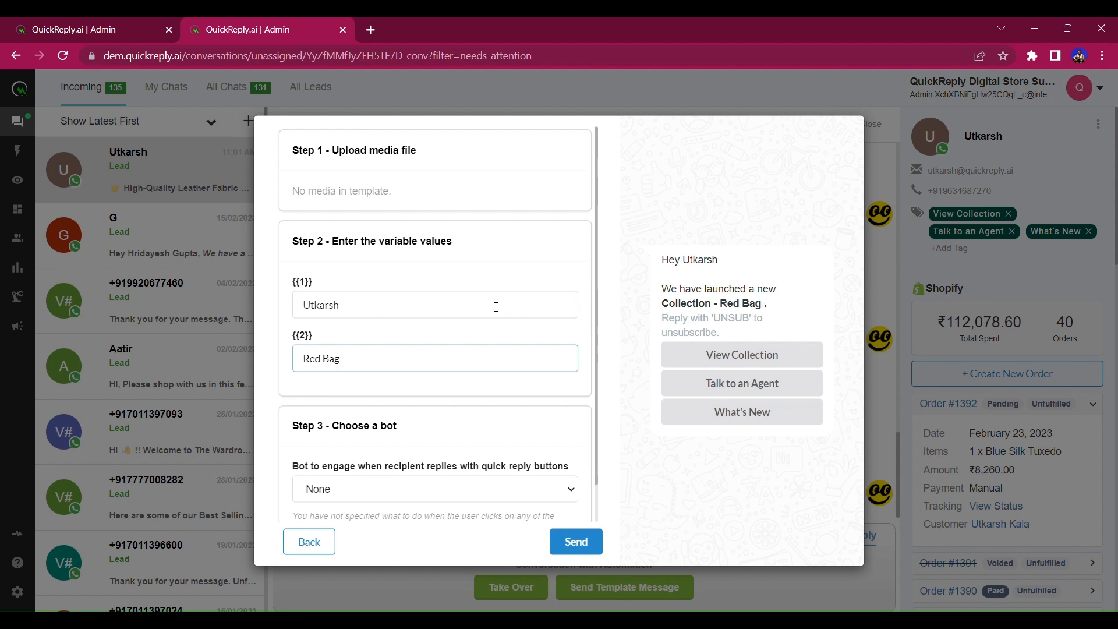
pyautogui.write(' Collection')
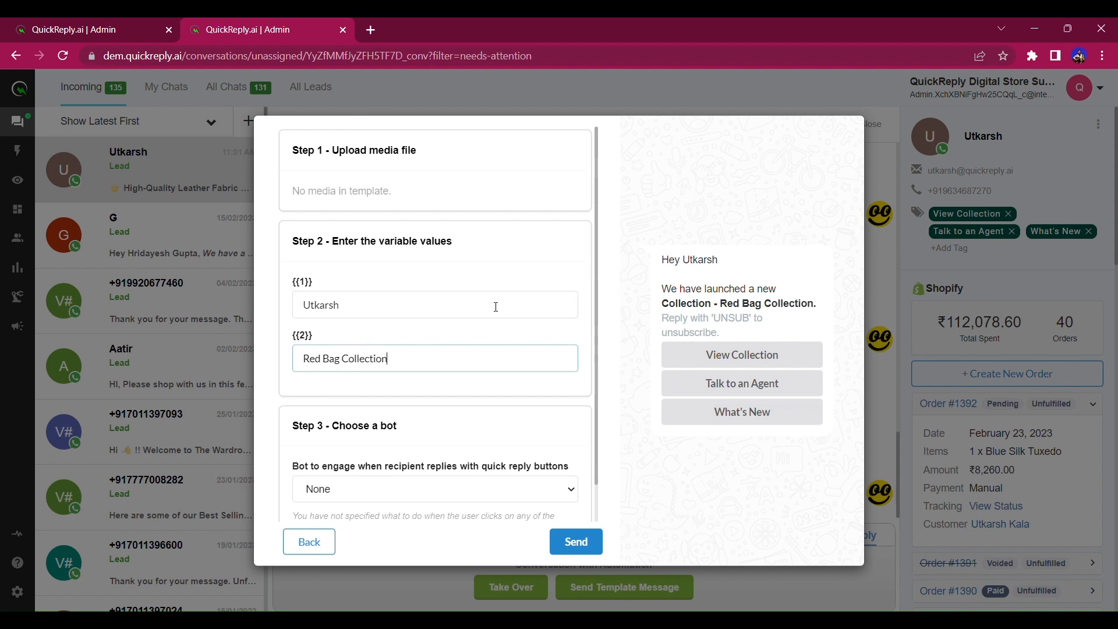
pyautogui.click(382, 527)
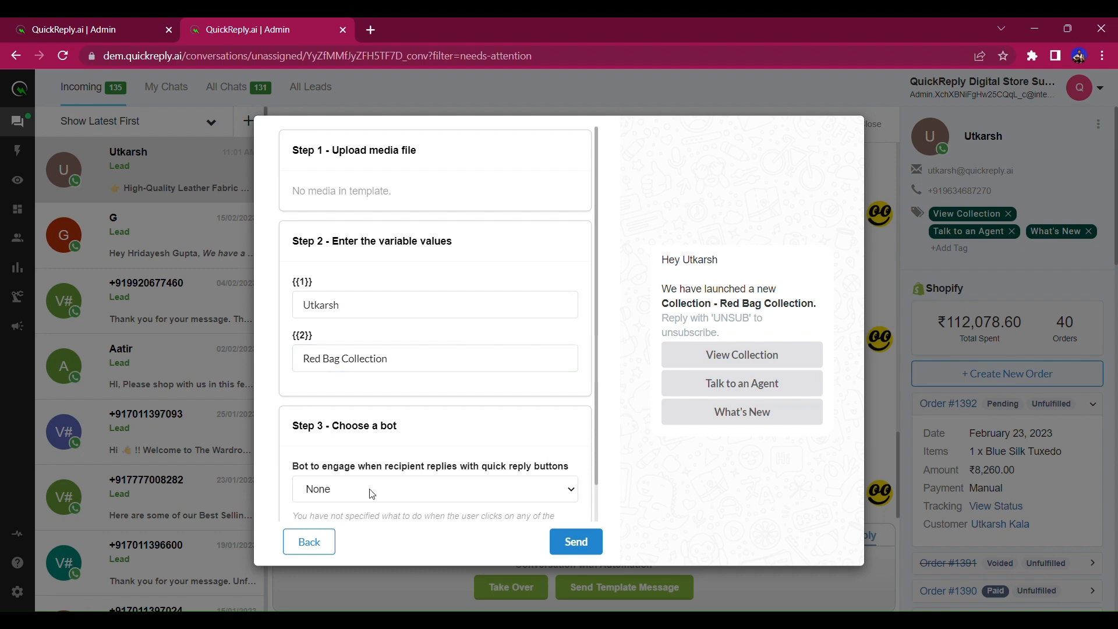
pyautogui.click(305, 480)
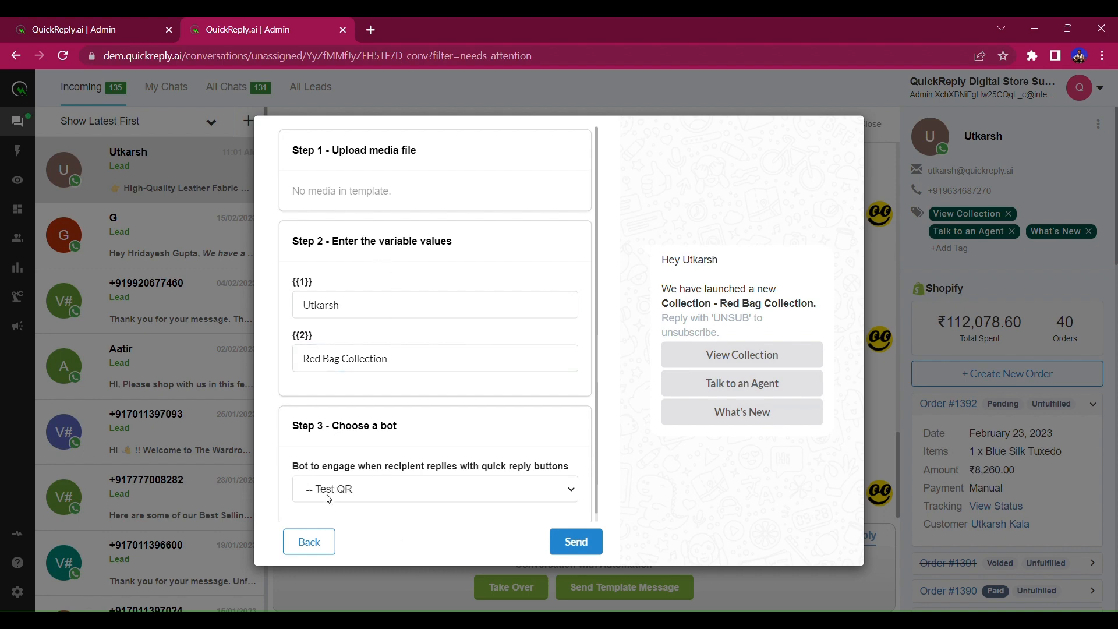
pyautogui.click(589, 553)
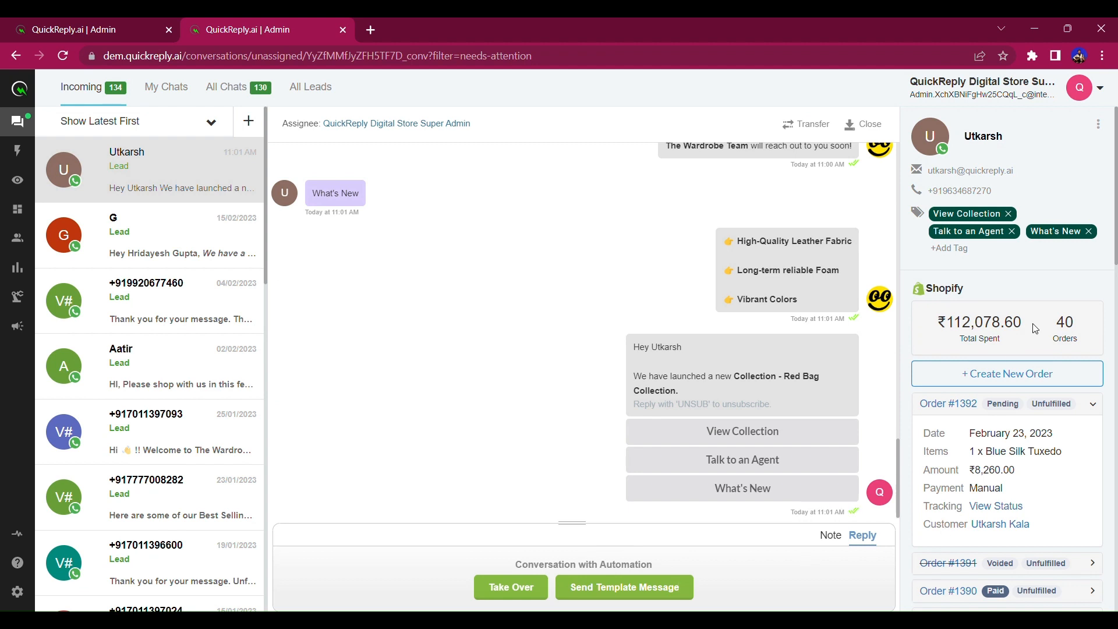
# Remove the View Collection, Talk to an Agent and What's New tags from the contact.
pyautogui.click(1007, 215)
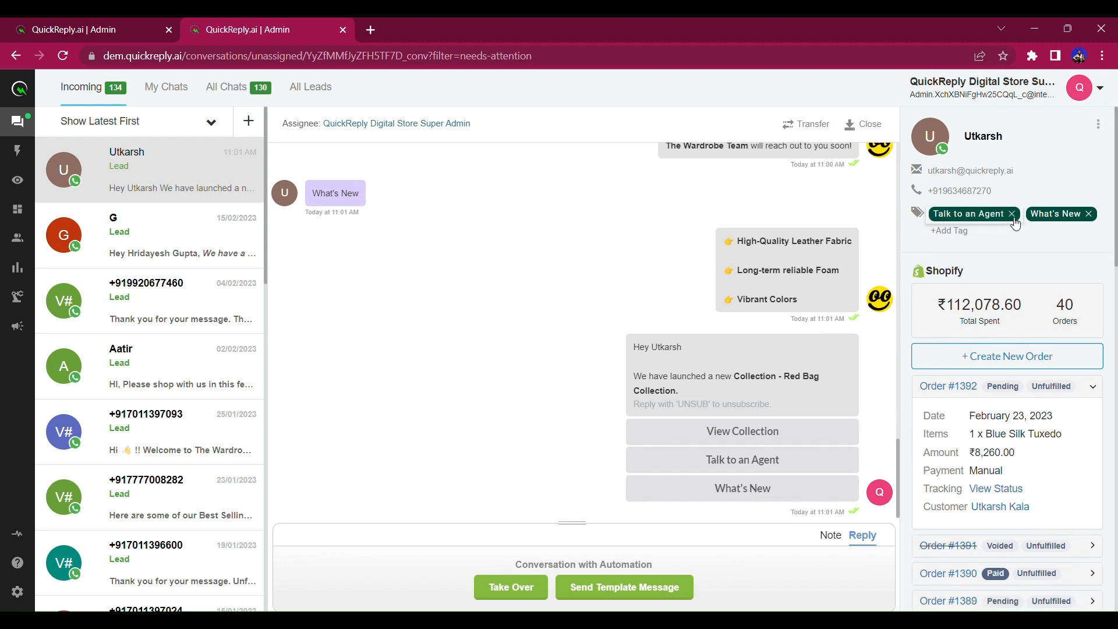
pyautogui.click(1015, 215)
pyautogui.click(1016, 217)
pyautogui.click(993, 214)
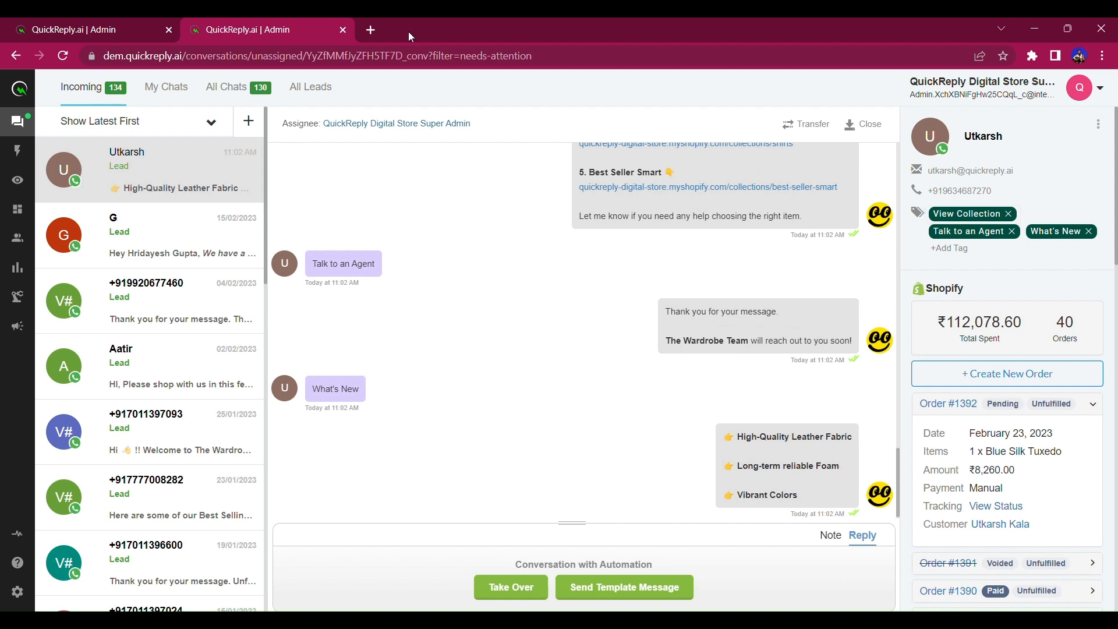
# Review the '-- Test QR' custom WhatsApp bot flow, then return to the Conversations inbox.
pyautogui.click(18, 296)
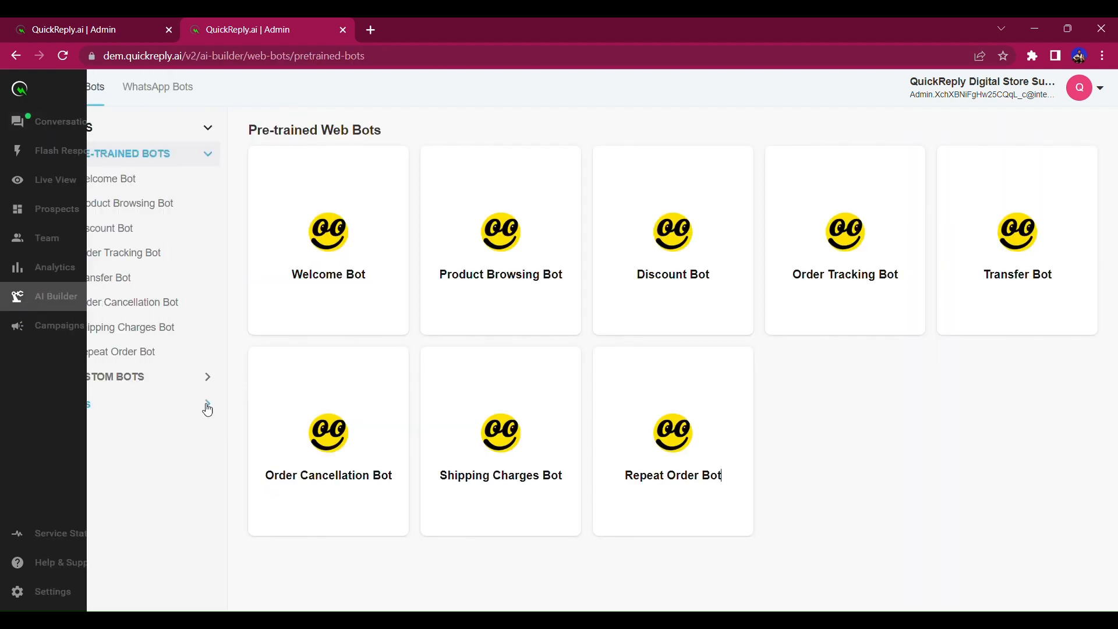
pyautogui.click(163, 96)
pyautogui.click(140, 379)
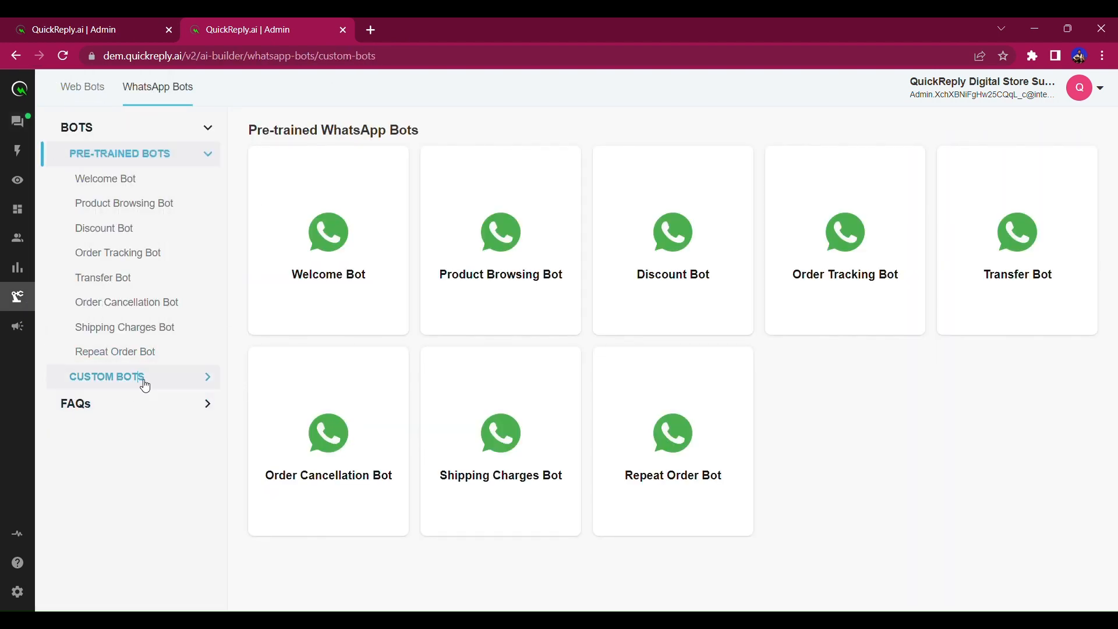
pyautogui.click(93, 403)
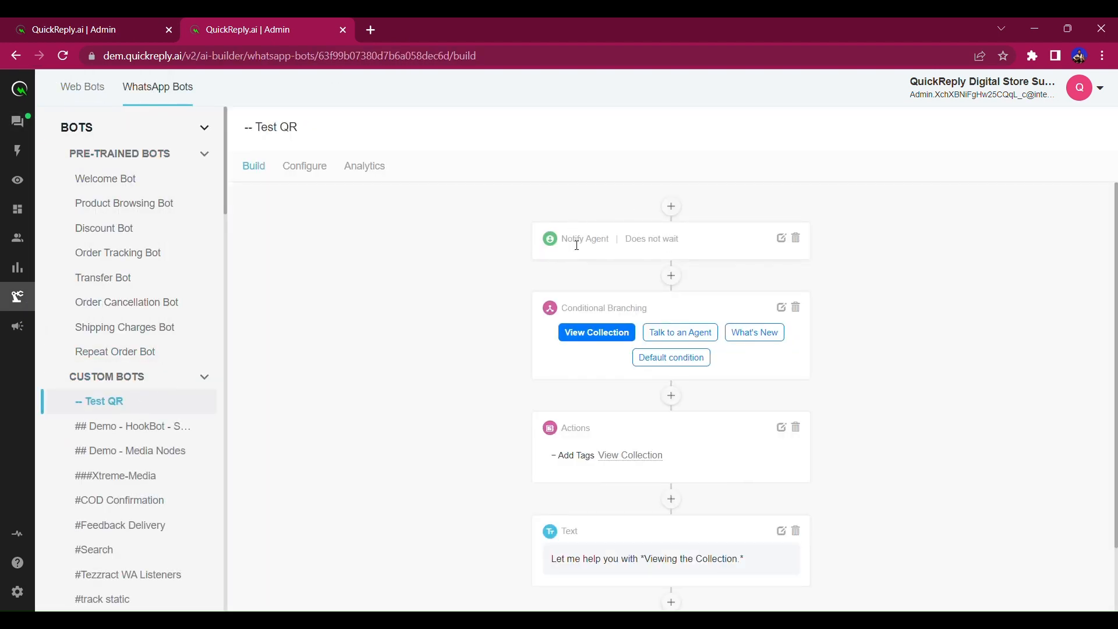
pyautogui.moveTo(570, 246)
pyautogui.mouseDown()
pyautogui.moveTo(696, 243)
pyautogui.moveTo(562, 253)
pyautogui.mouseUp()
pyautogui.click(706, 217)
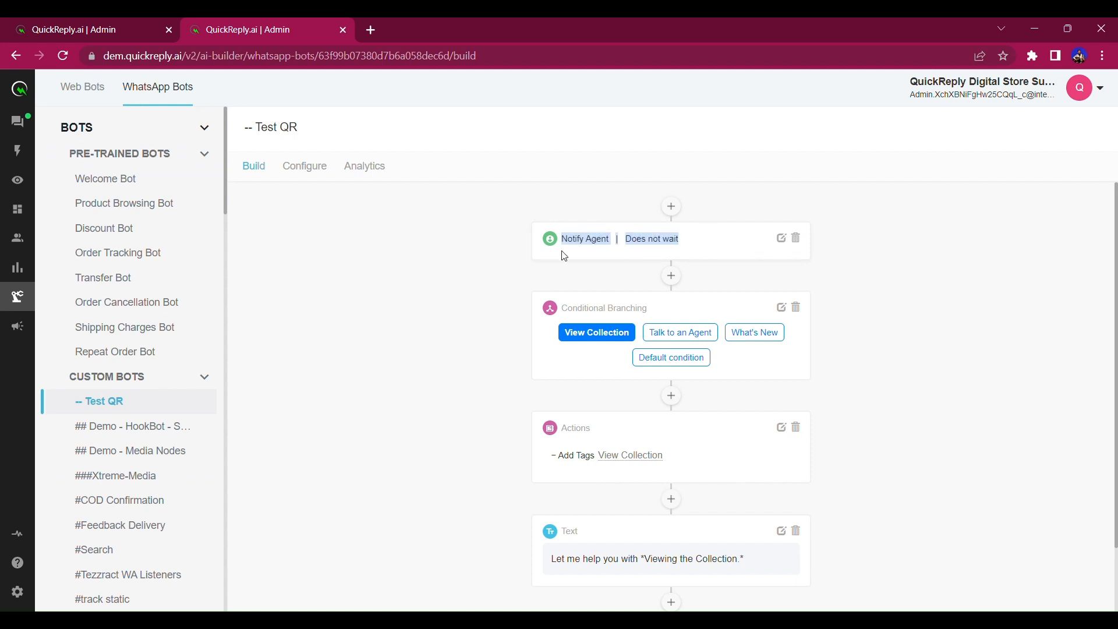
pyautogui.click(863, 199)
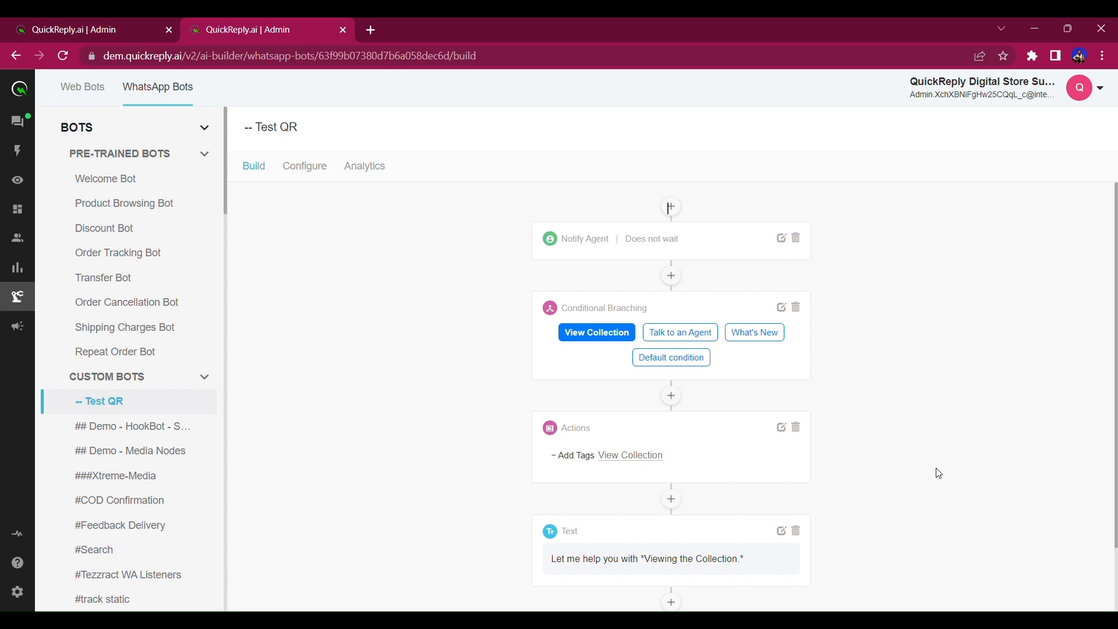
pyautogui.click(53, 121)
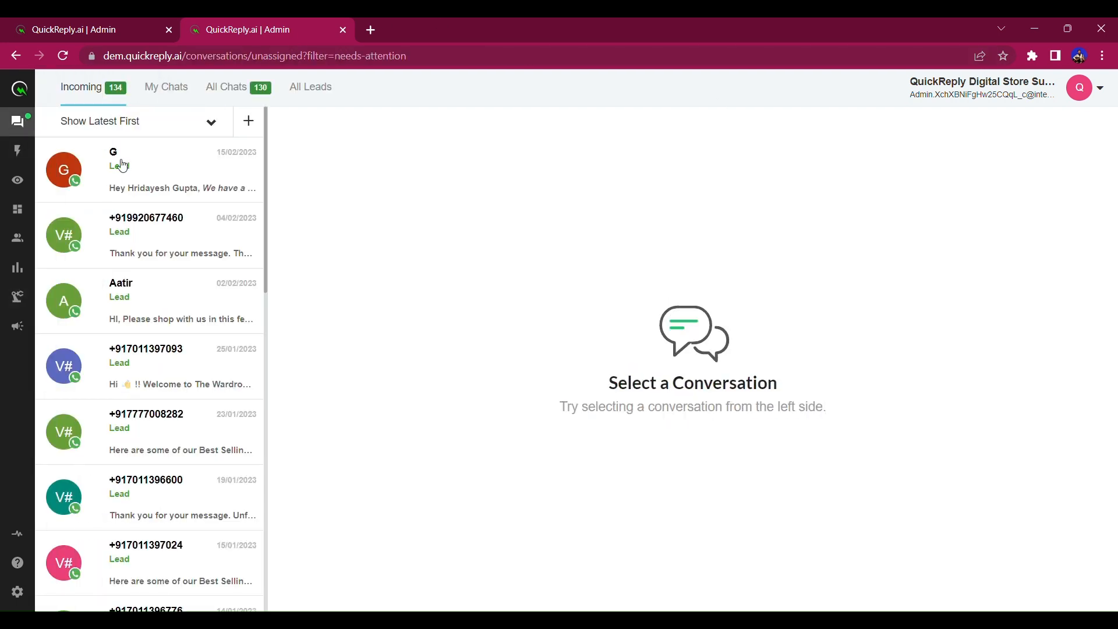
# Open the top conversation under All Chats and take it over from automation.
pyautogui.click(173, 189)
pyautogui.click(230, 108)
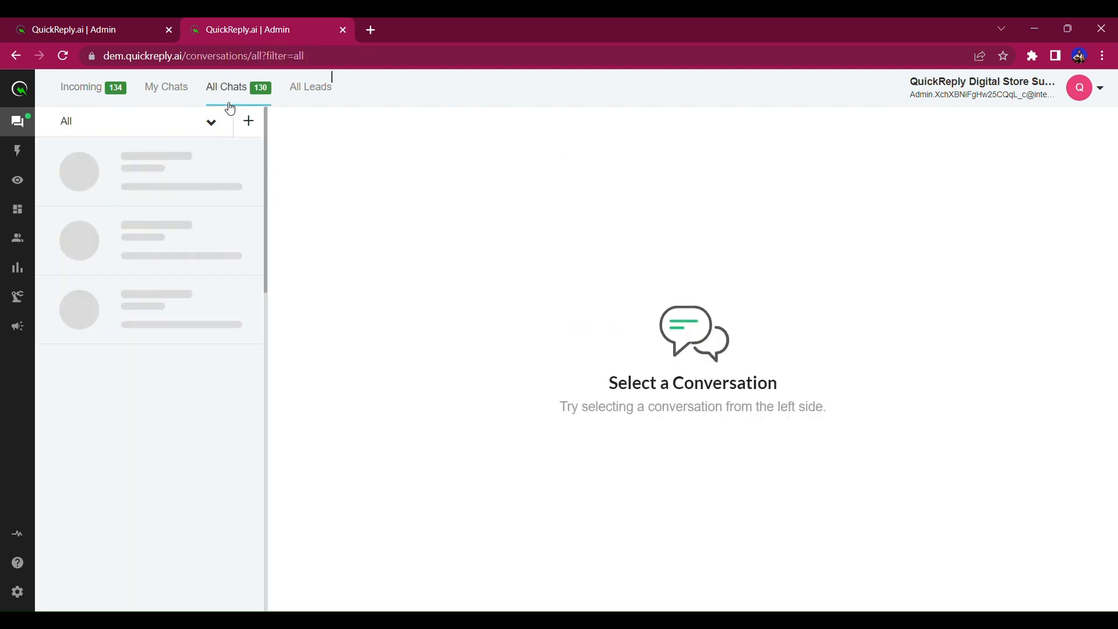
pyautogui.click(164, 179)
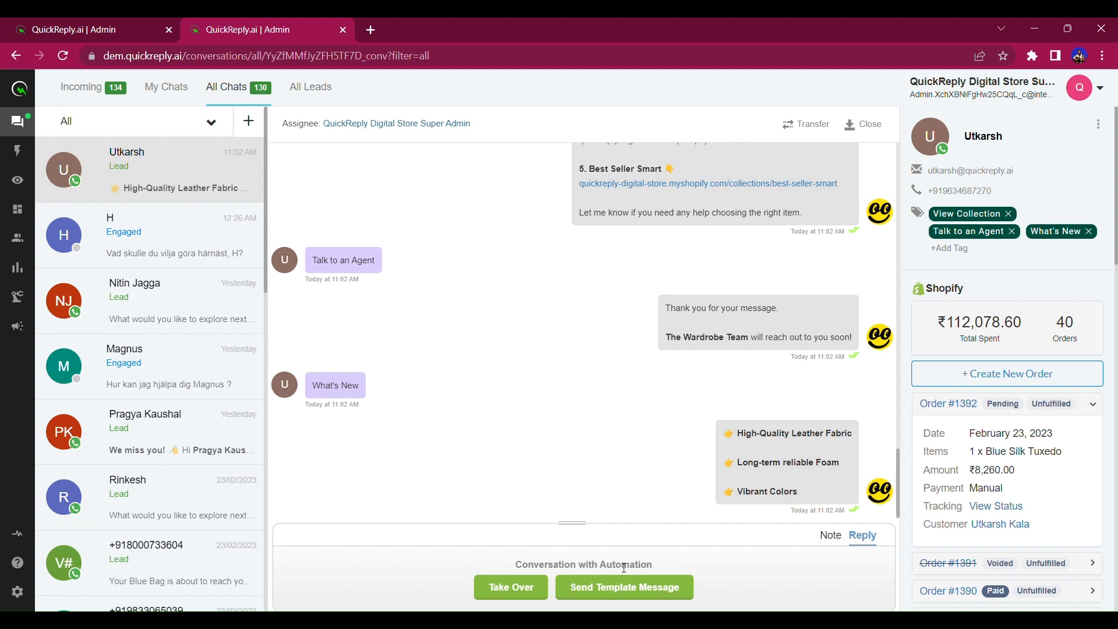
pyautogui.click(531, 595)
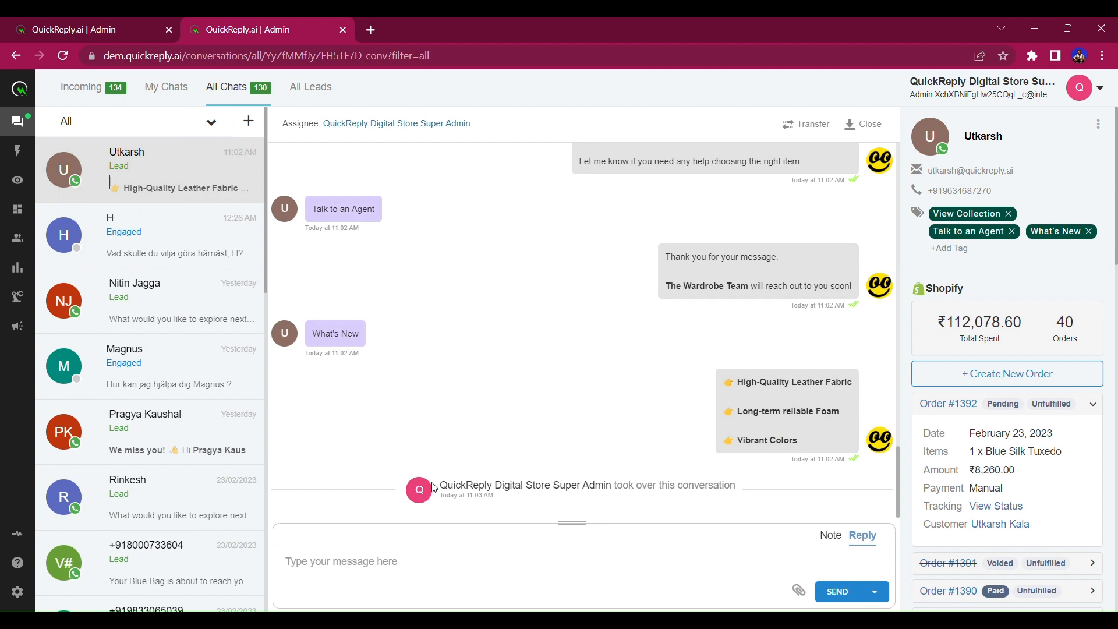
# Exit the template picker without sending, close the conversation, and return to Broadcasts.
pyautogui.click(875, 592)
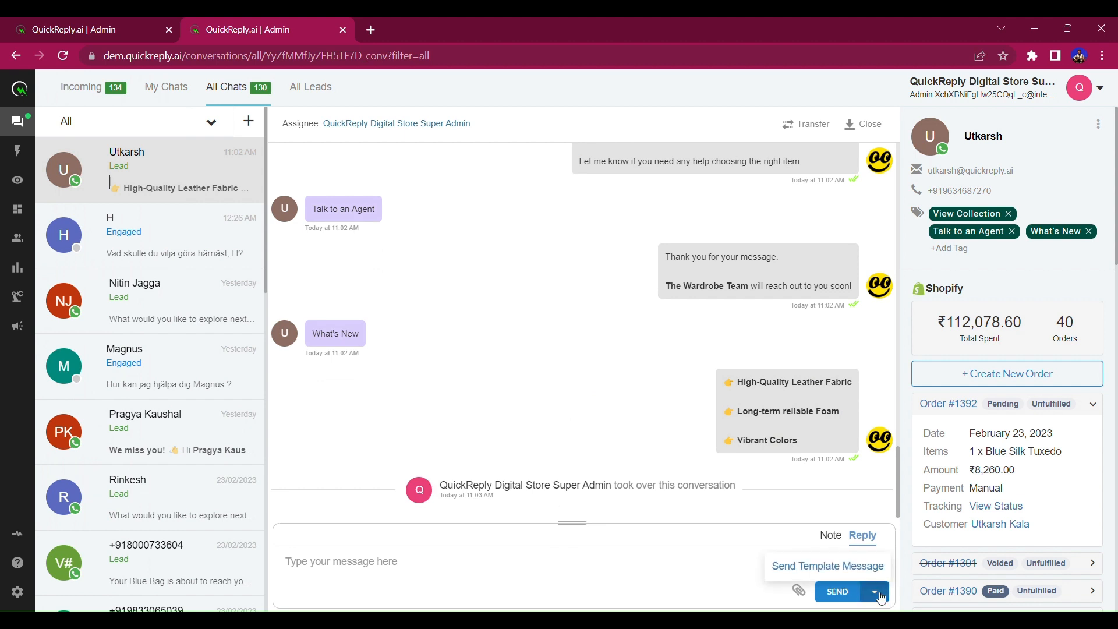
pyautogui.click(866, 579)
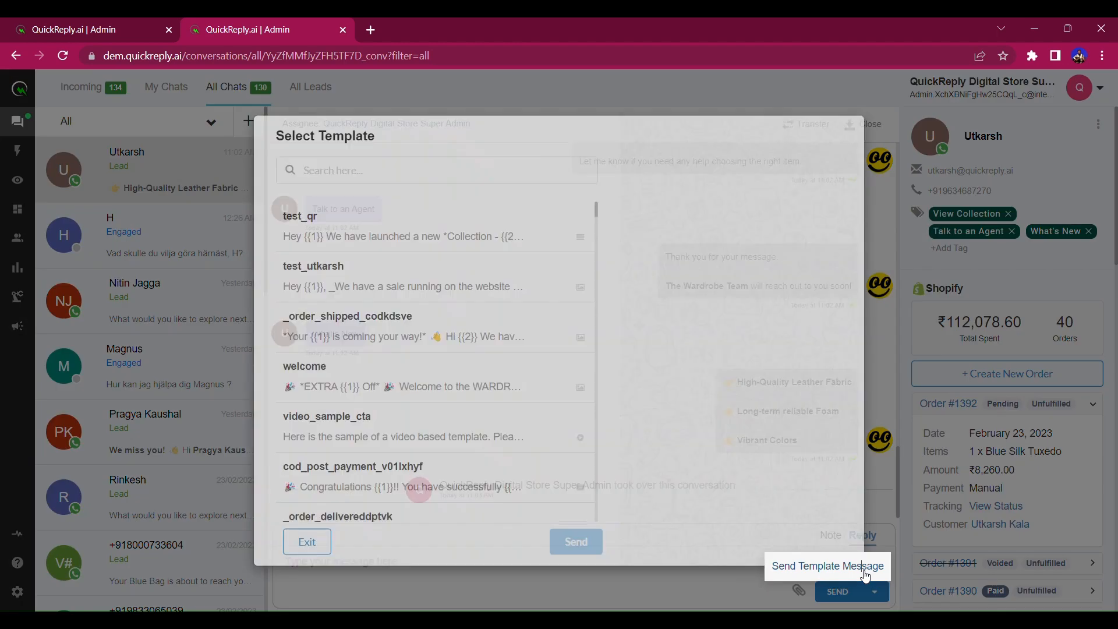
pyautogui.click(309, 543)
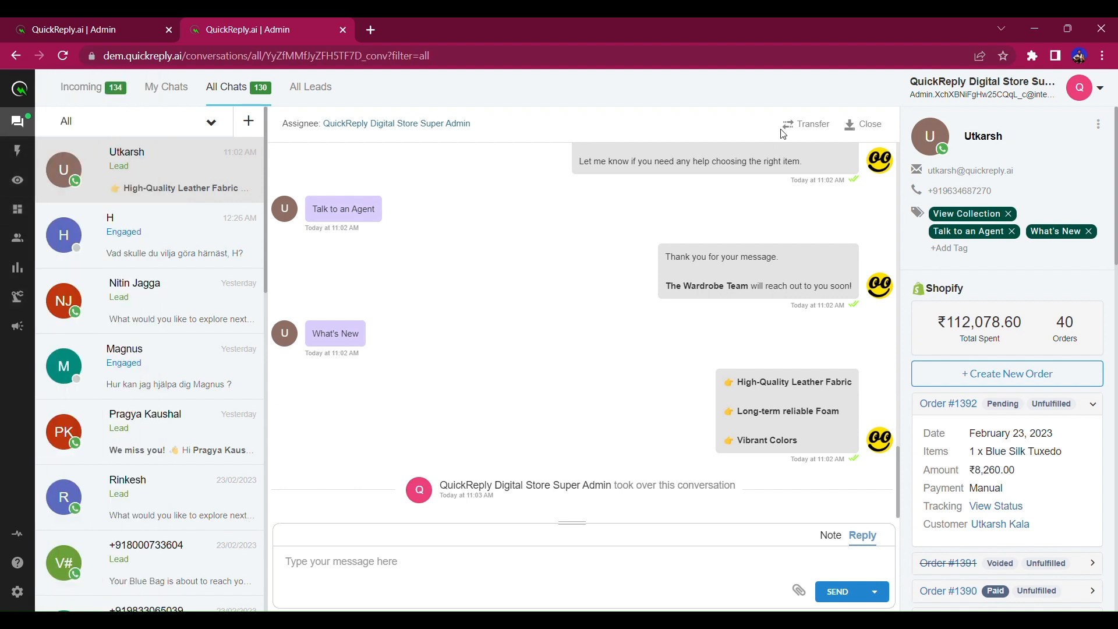
pyautogui.click(861, 125)
pyautogui.click(148, 24)
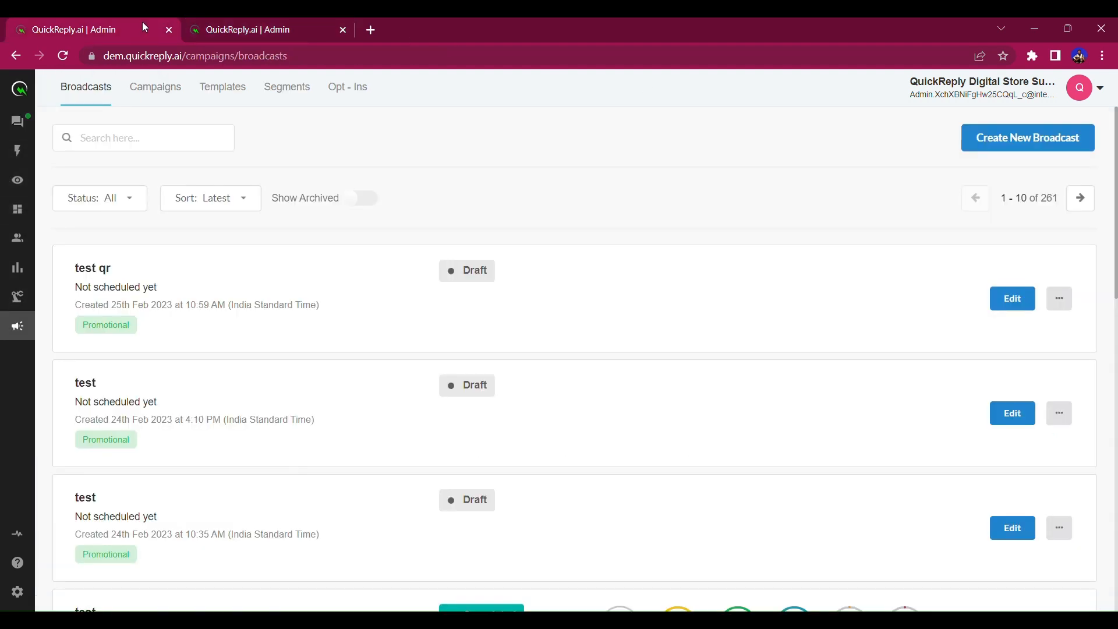
# Create a new campaign named 'Test QR' triggered by Order Create, and continue.
pyautogui.click(165, 90)
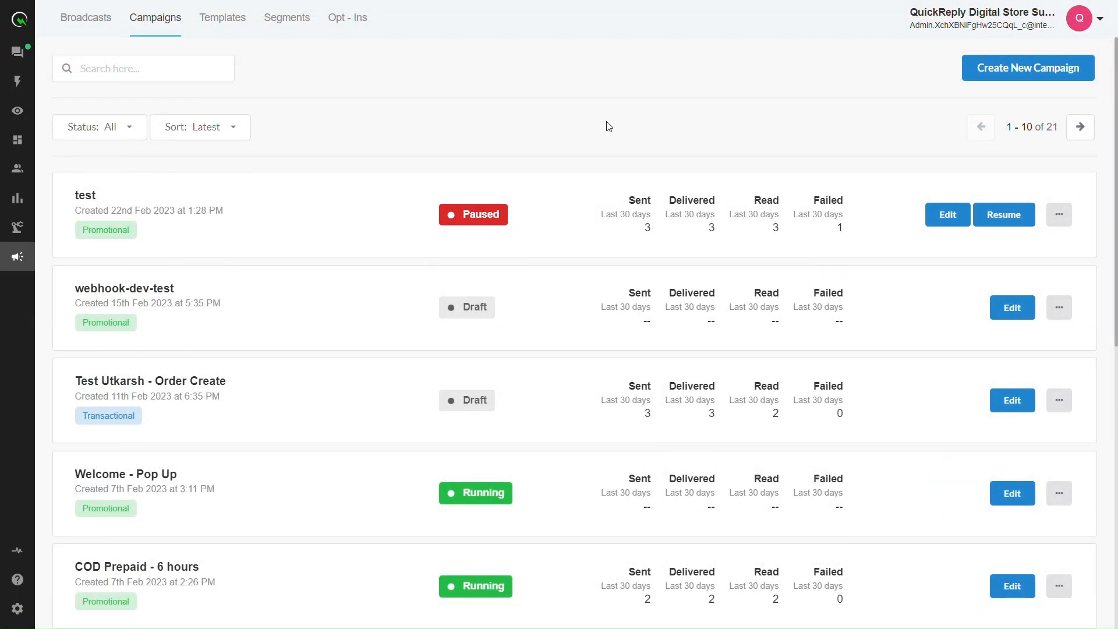
pyautogui.click(1029, 70)
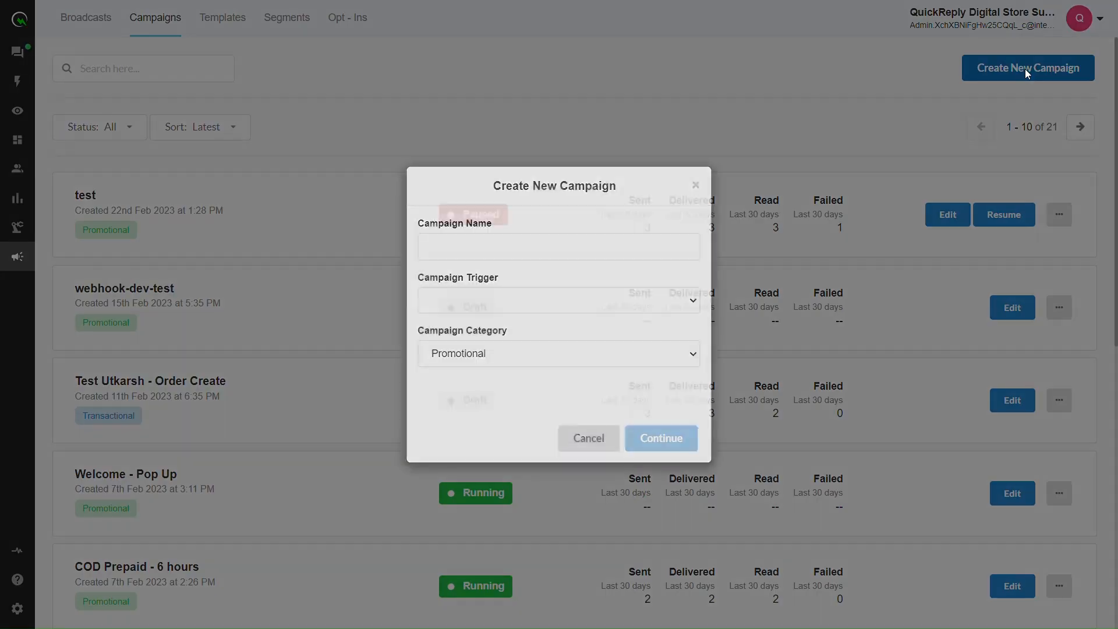
pyautogui.click(532, 250)
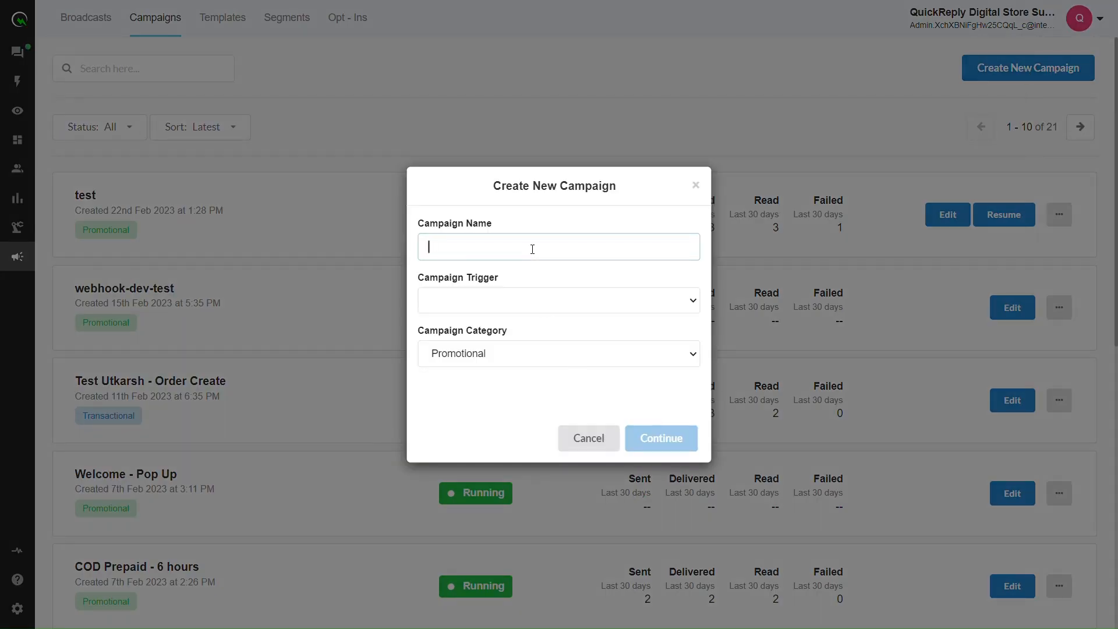
pyautogui.write('Test QR')
pyautogui.click(519, 305)
pyautogui.click(495, 319)
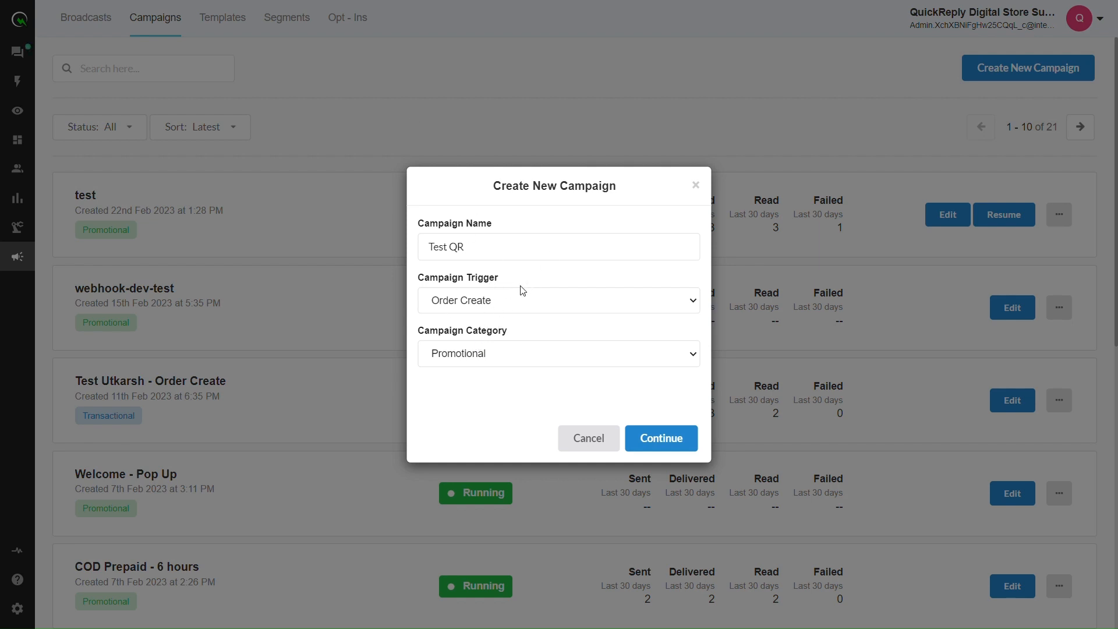
pyautogui.click(660, 446)
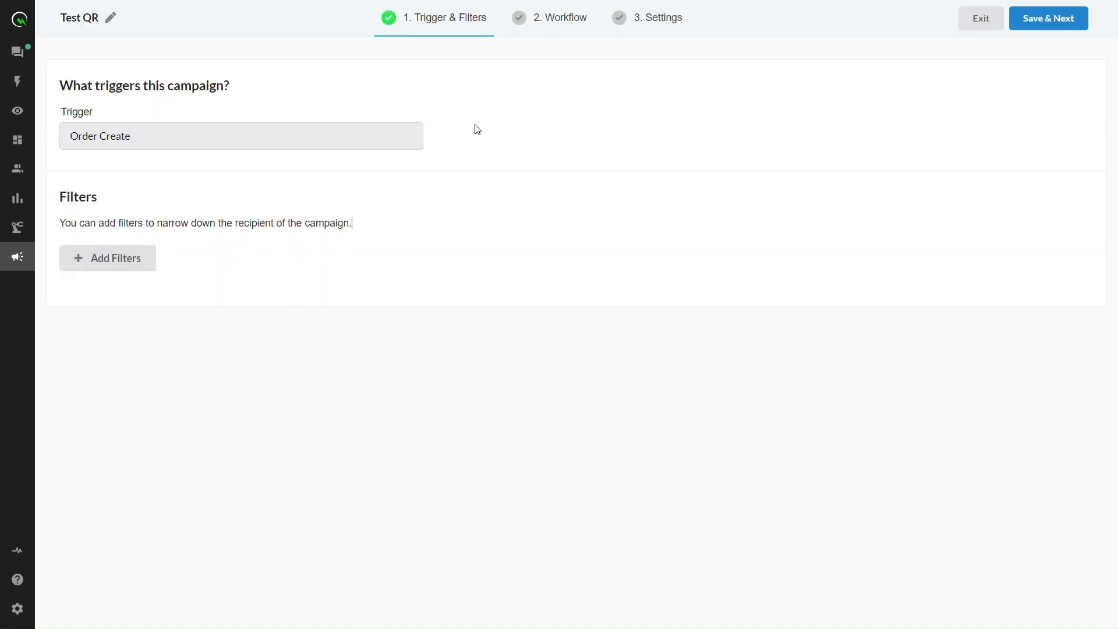
# Save the trigger step and use the test_qr template for the campaign's WhatsApp message.
pyautogui.click(1062, 27)
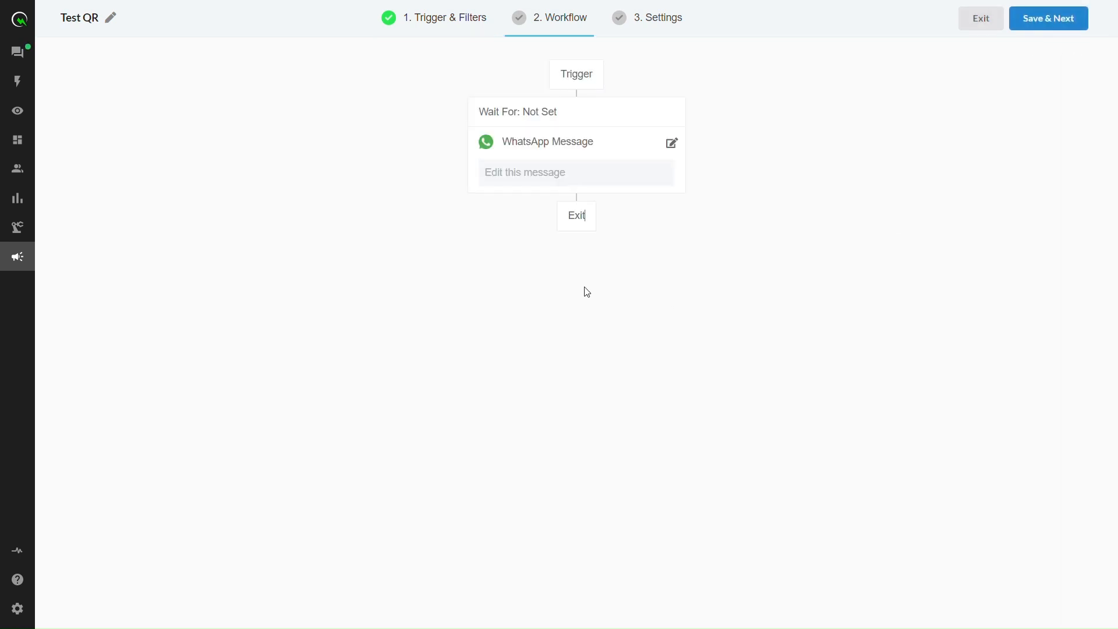
pyautogui.click(673, 144)
pyautogui.click(275, 184)
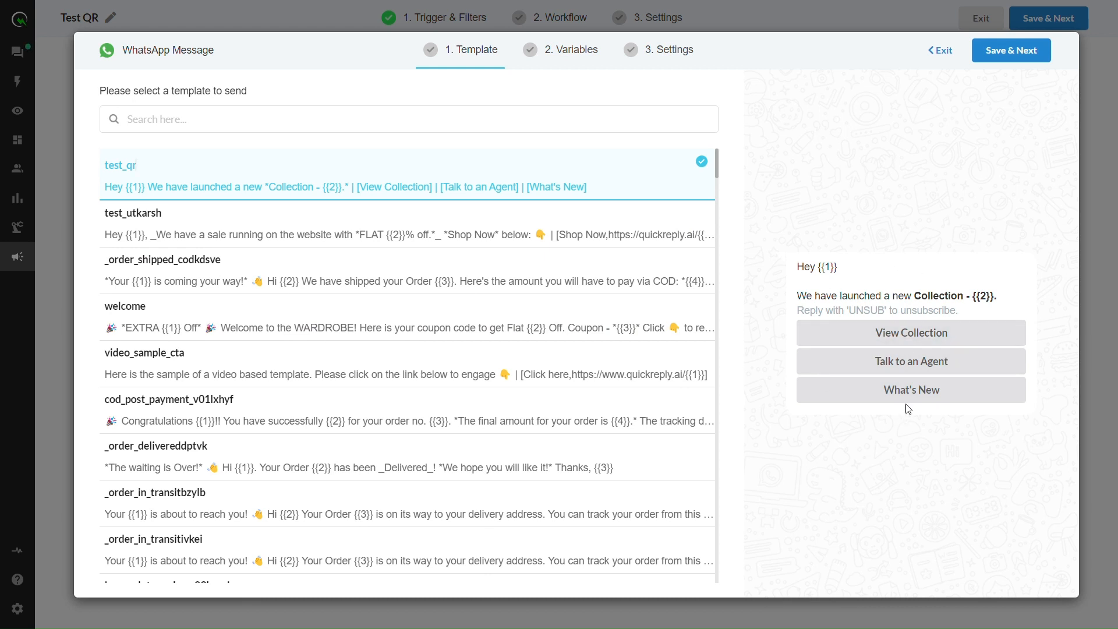
pyautogui.click(1016, 63)
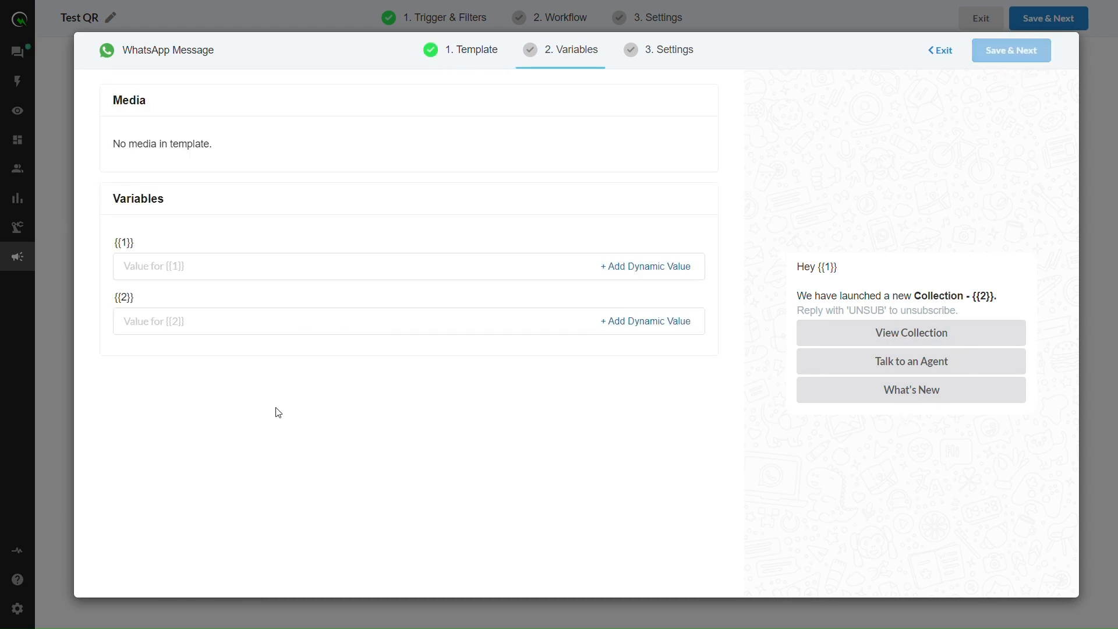
# Set {{1}} to *${data.name||'..'}* and {{2}} to 'Red Bag Collection'.
pyautogui.click(636, 266)
pyautogui.moveTo(658, 164)
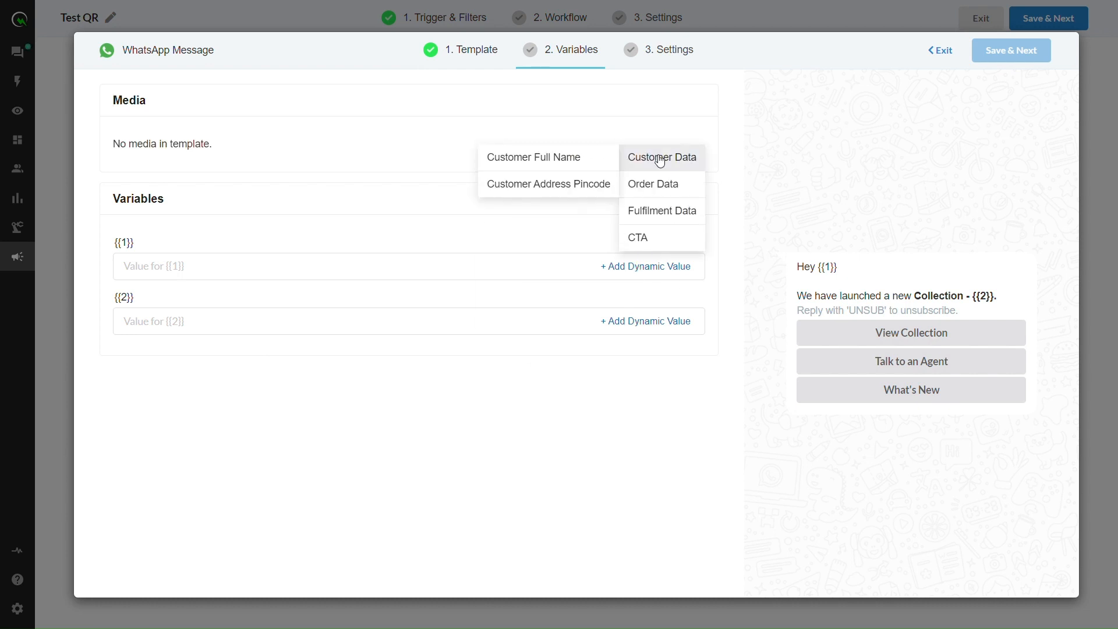
pyautogui.click(548, 156)
pyautogui.click(230, 275)
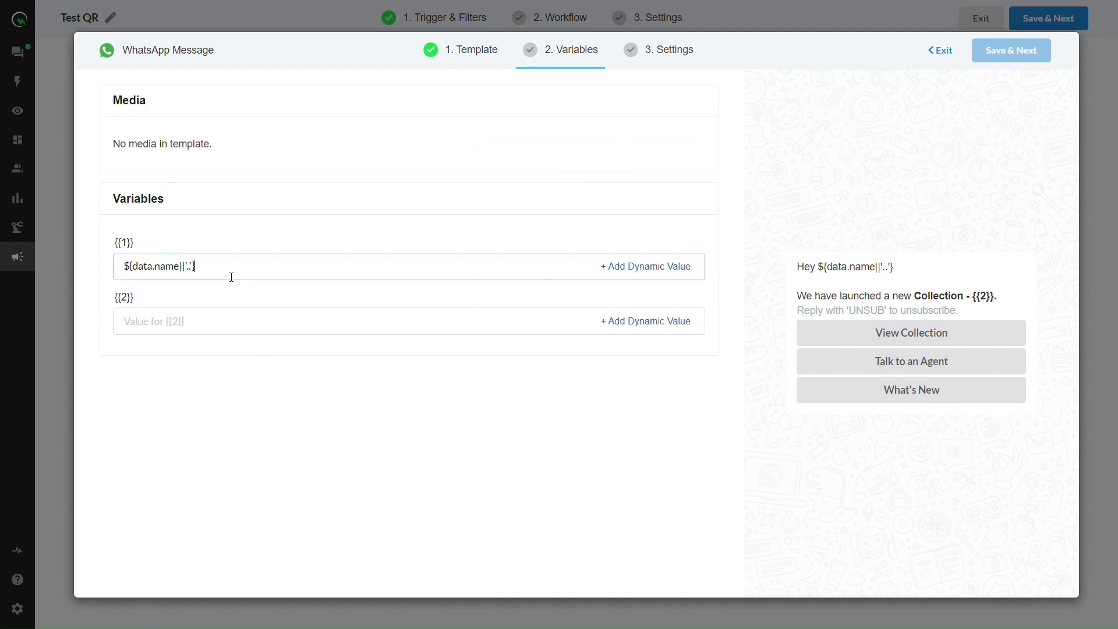
pyautogui.hotkey('ctrl', 'a')
pyautogui.hotkey('ctrl', 'c')
pyautogui.press('BackSpace')
pyautogui.write('*')
pyautogui.hotkey('ctrl', 'v')
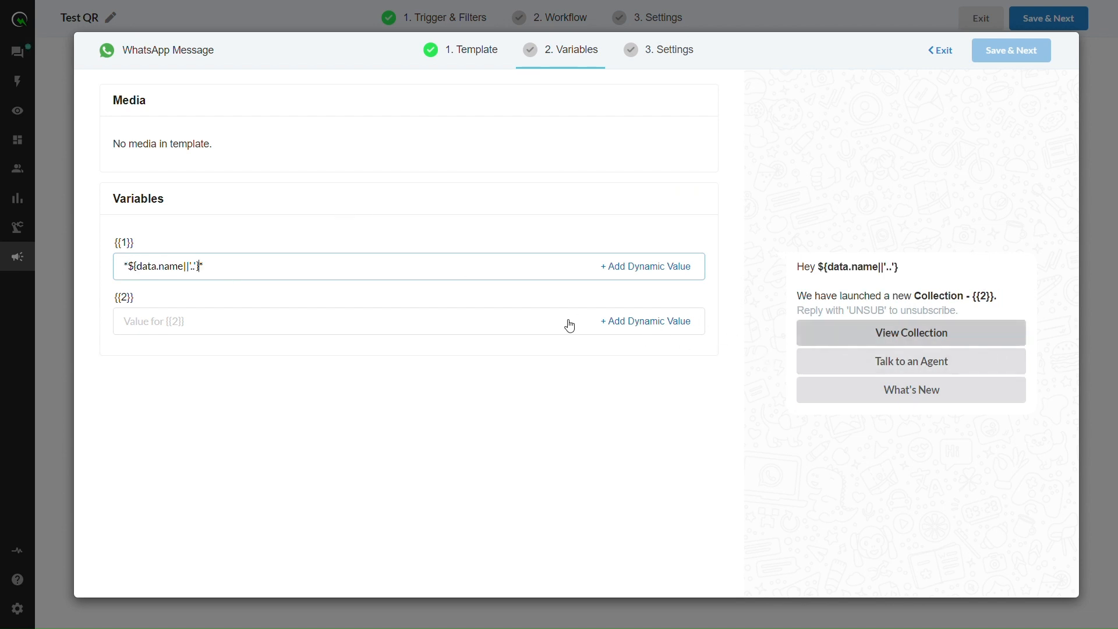
pyautogui.click(402, 329)
pyautogui.write('R')
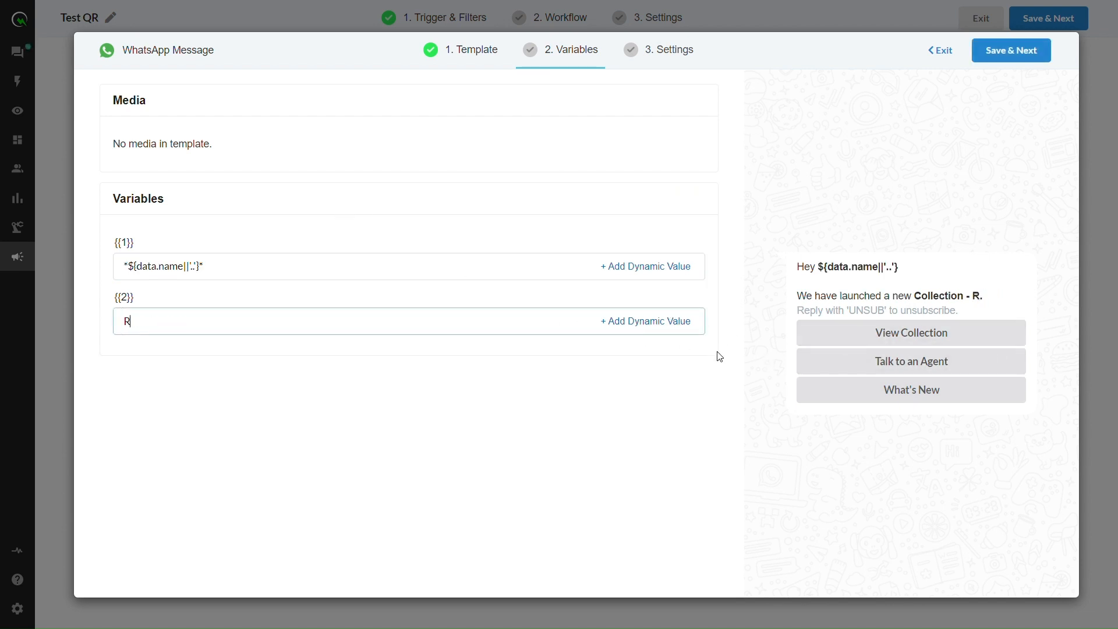
pyautogui.write('ed Bag Collection')
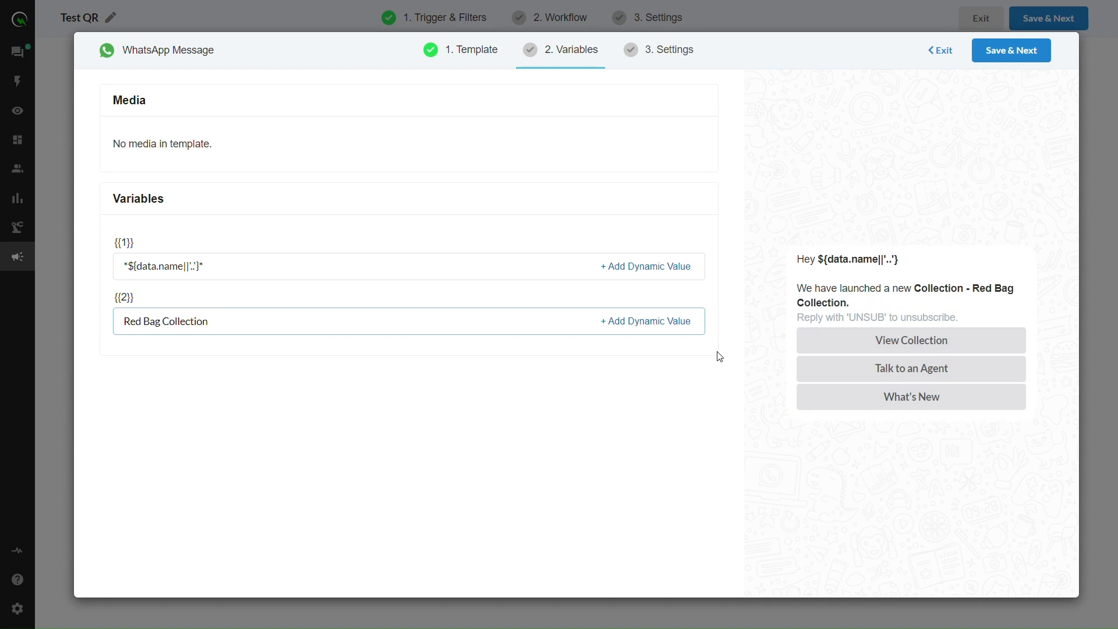
# Have the Test QR bot handle replies to the message and save the settings.
pyautogui.click(1030, 52)
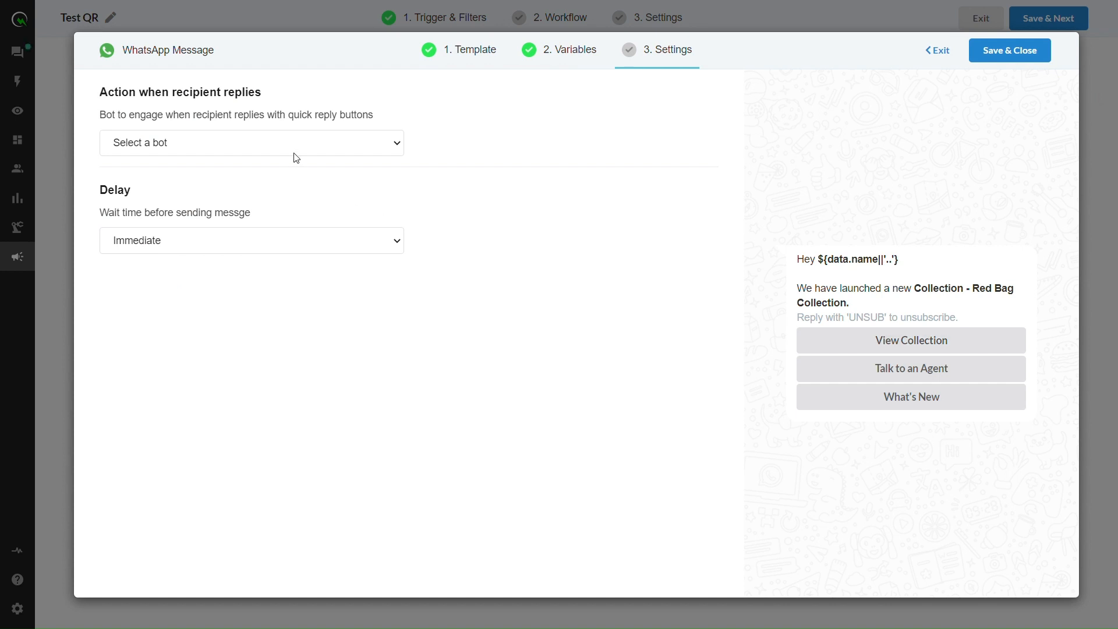
pyautogui.click(126, 151)
pyautogui.click(134, 189)
pyautogui.moveTo(109, 218); pyautogui.dragTo(297, 222)
pyautogui.click(428, 247)
# Save and launch the Test QR campaign, then switch to the Shopify store.
pyautogui.click(1028, 54)
pyautogui.click(1070, 26)
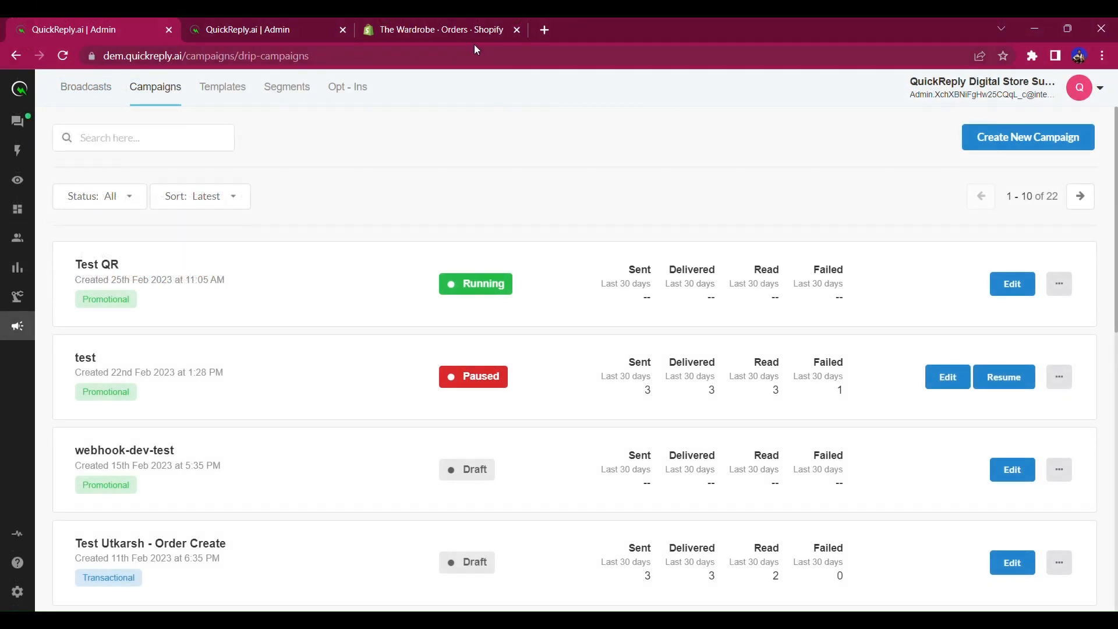
pyautogui.click(450, 25)
# Start a new Shopify order and add the Blue Silk Tuxedo to it.
pyautogui.click(1045, 138)
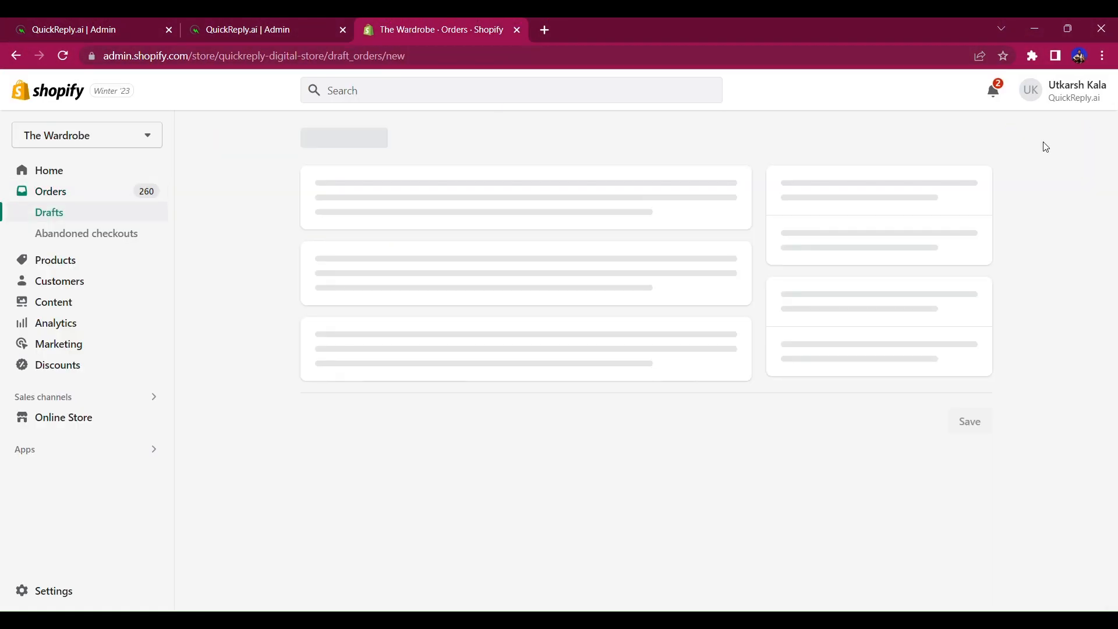
pyautogui.click(420, 233)
pyautogui.write('a')
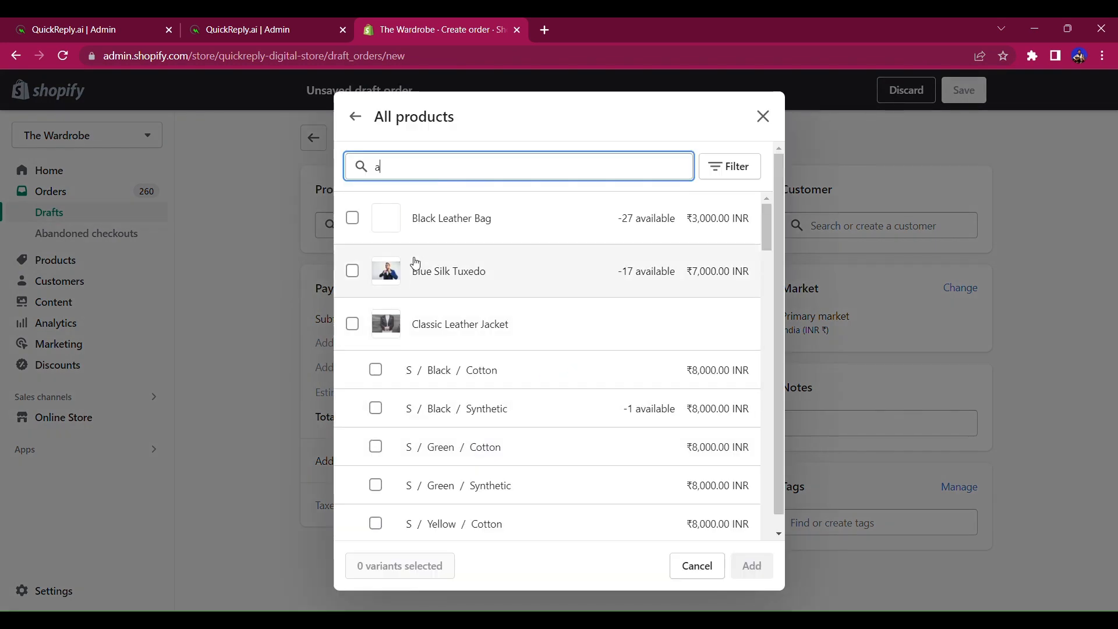
pyautogui.click(413, 271)
pyautogui.click(748, 566)
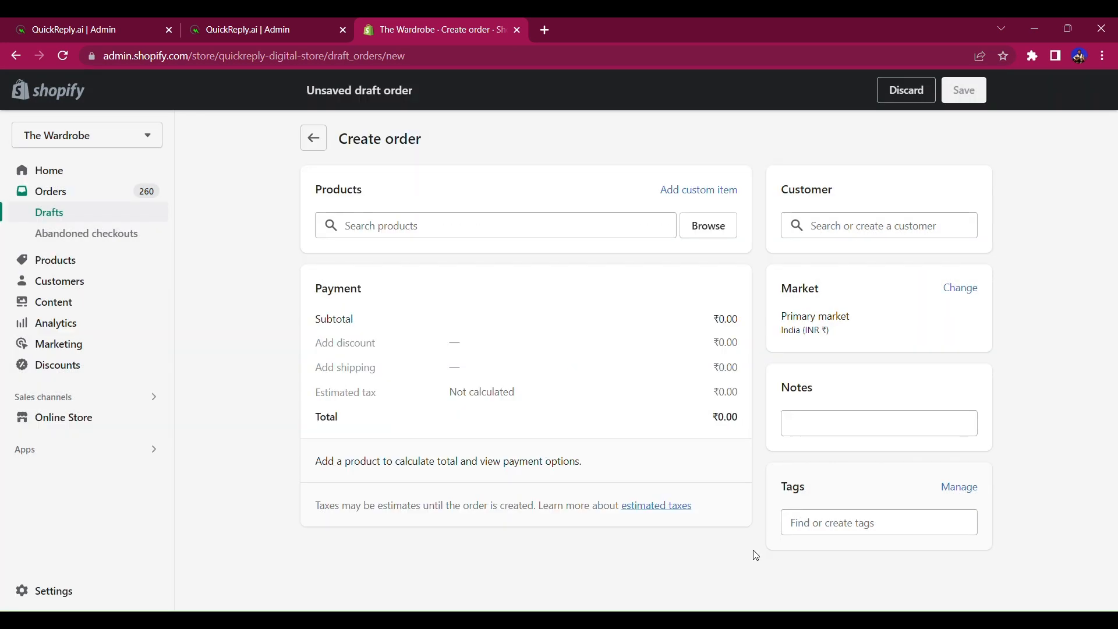
# Assign the test customer, mark payment due later, create the order, and return to QuickReply.ai.
pyautogui.click(841, 233)
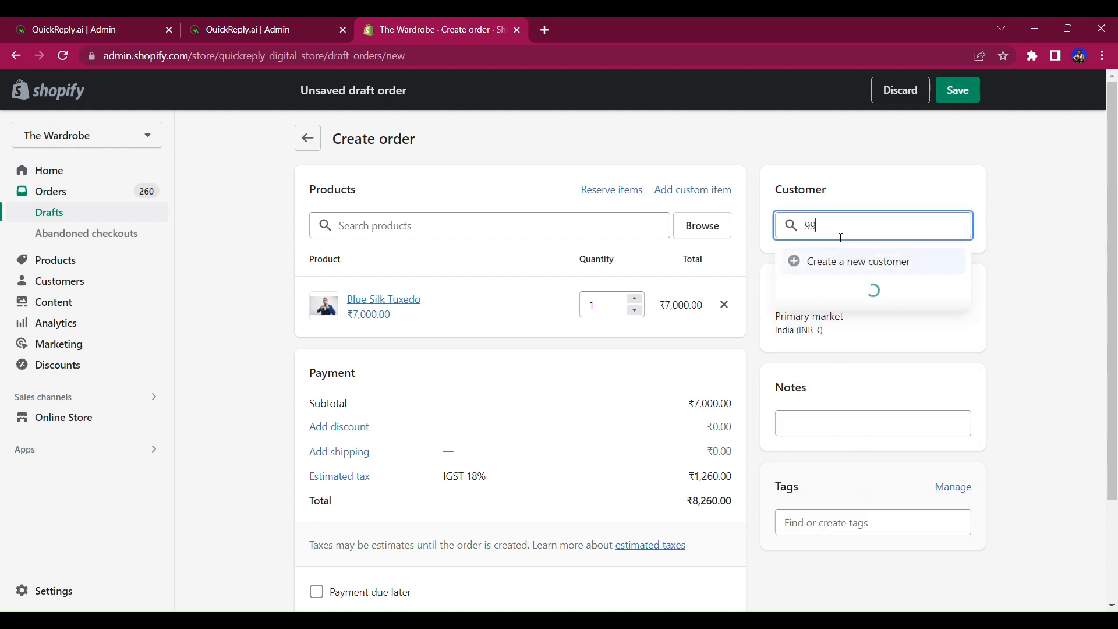
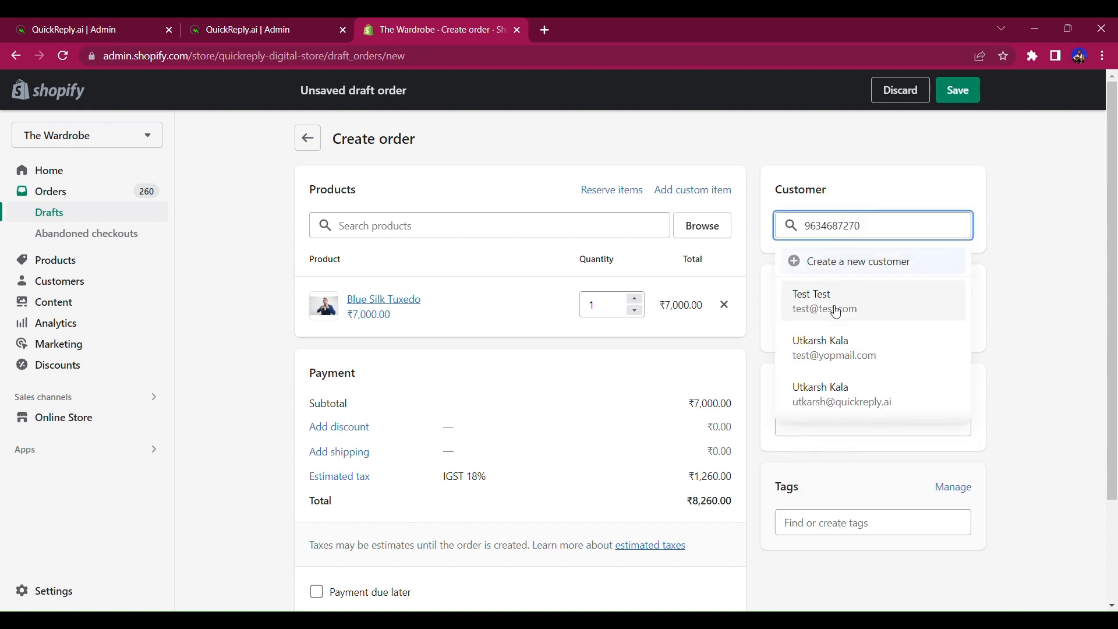
pyautogui.click(826, 329)
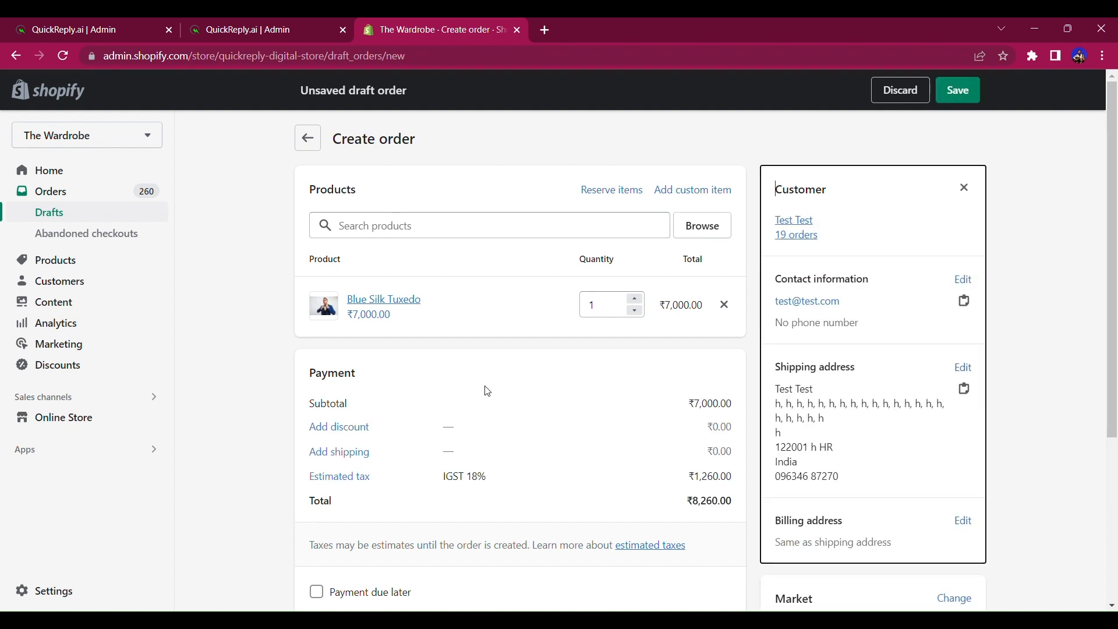
pyautogui.scroll(-4, 486, 390)
pyautogui.click(402, 348)
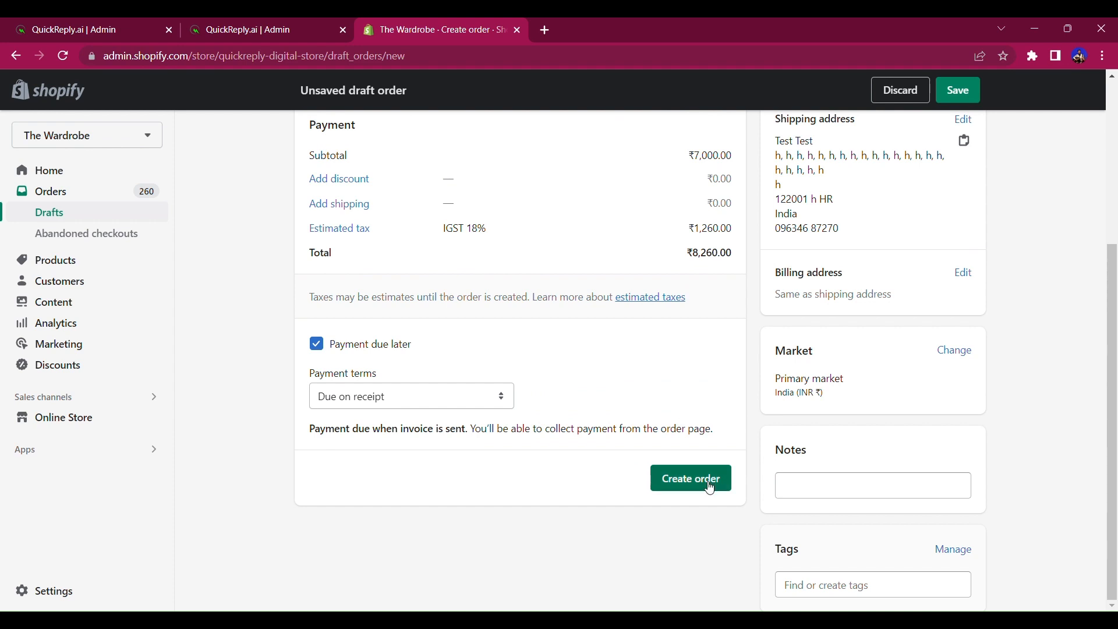
pyautogui.click(706, 484)
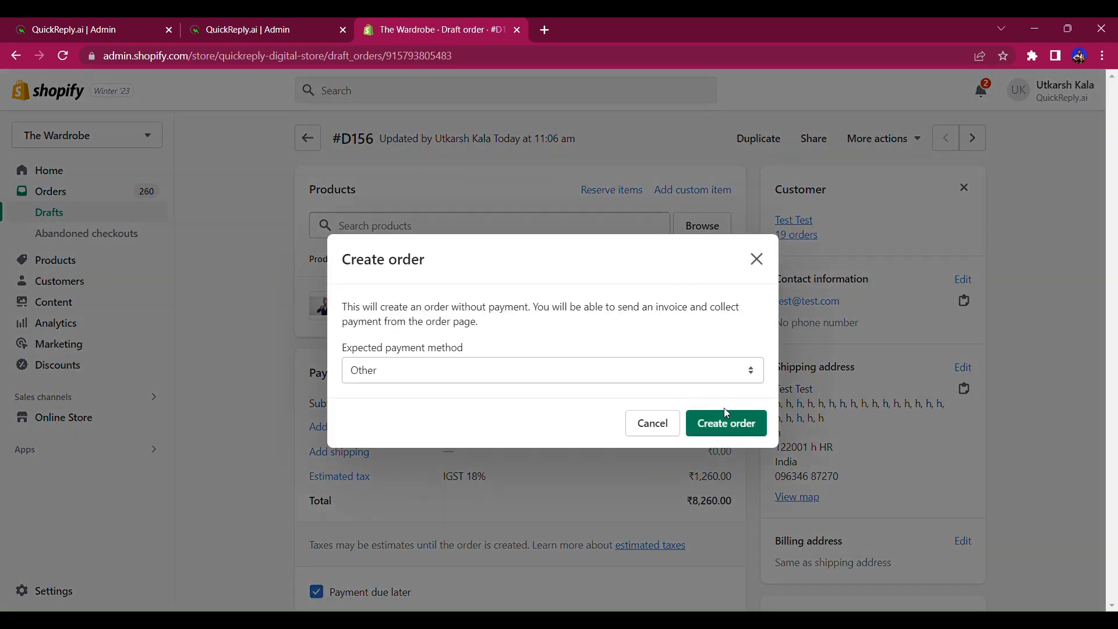
pyautogui.click(722, 422)
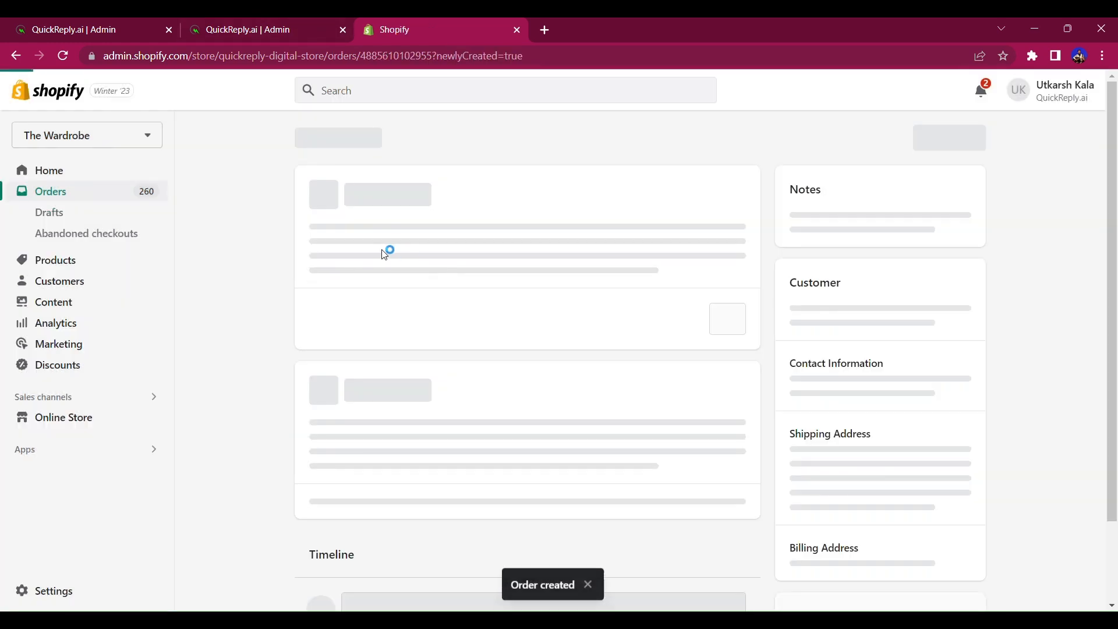
pyautogui.click(273, 26)
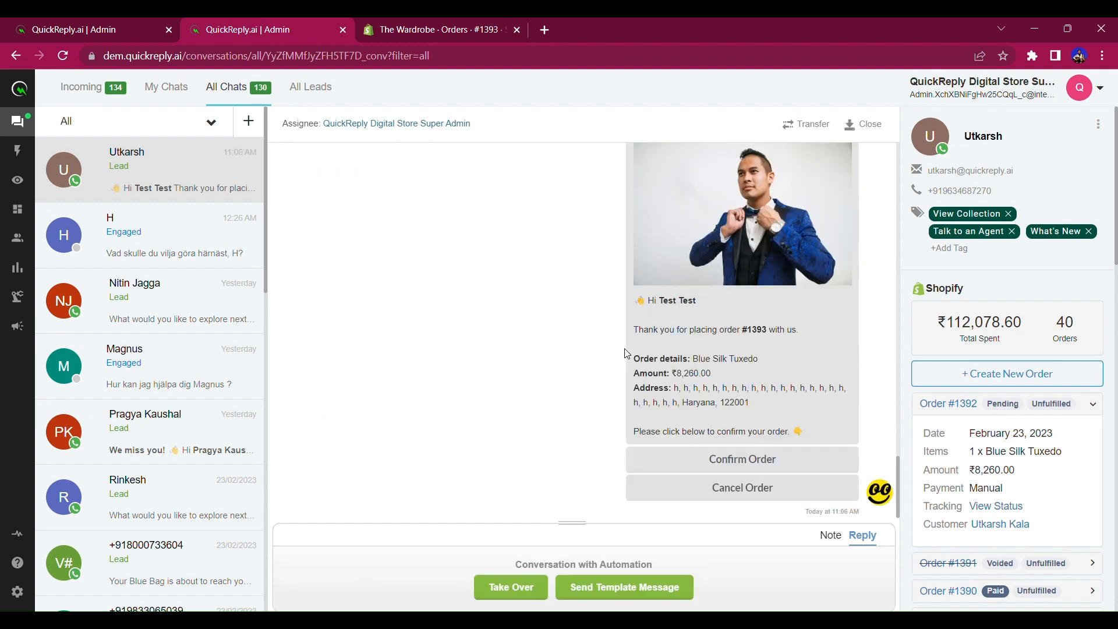
# Scroll through the chat and highlight the Red Bag Collection message text.
pyautogui.scroll(2, 675, 260)
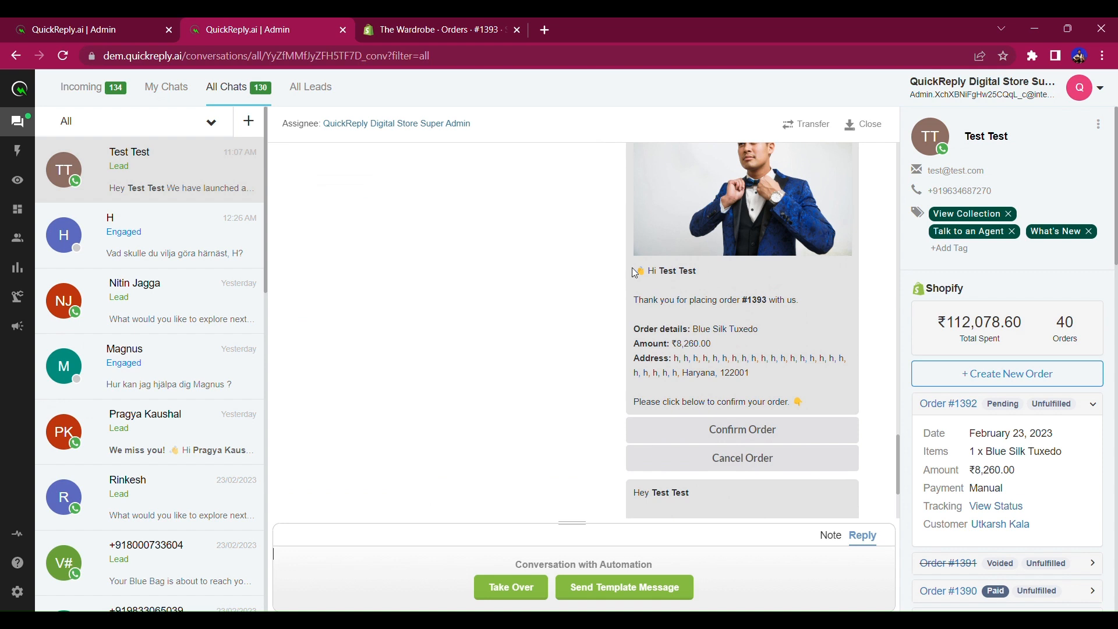
pyautogui.moveTo(634, 273); pyautogui.dragTo(752, 344)
pyautogui.click(752, 344)
pyautogui.scroll(-2, 752, 347)
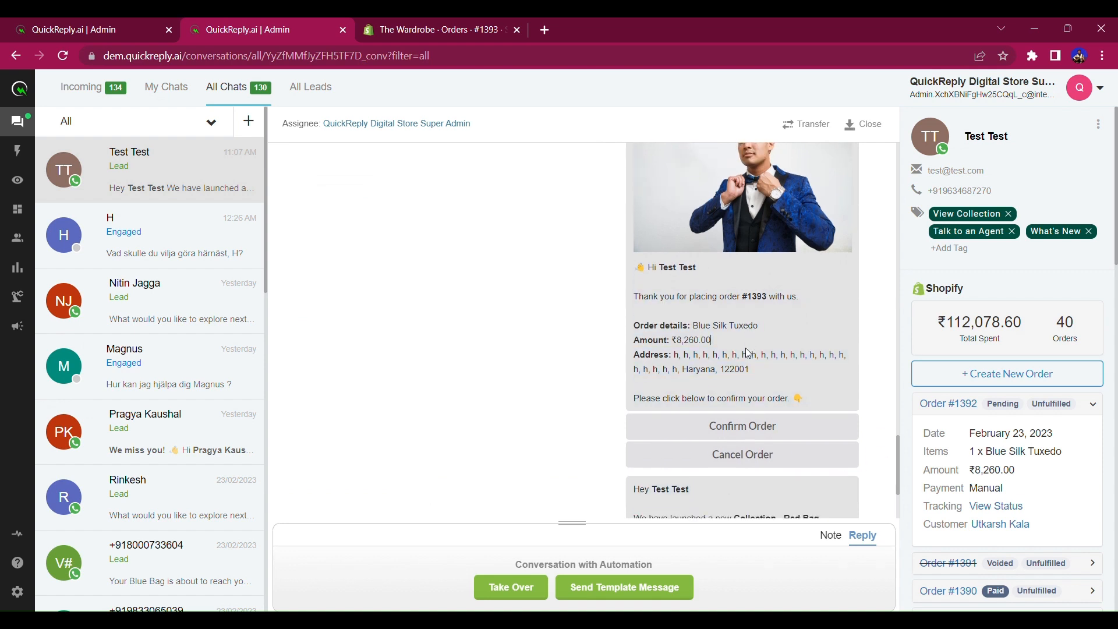
pyautogui.scroll(-2, 643, 215)
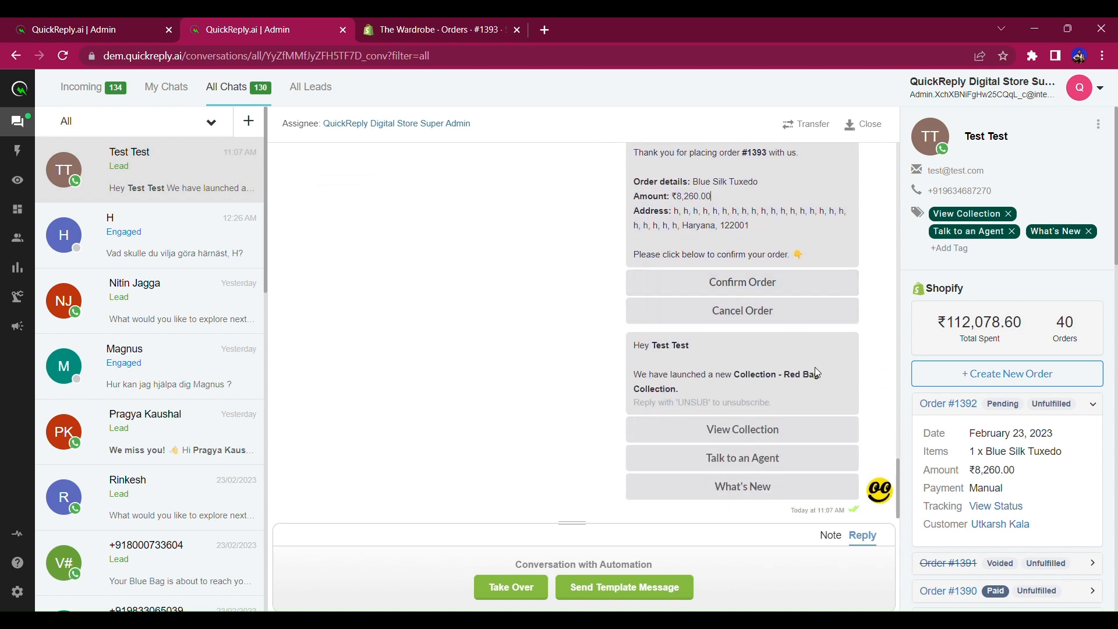
pyautogui.moveTo(634, 348); pyautogui.dragTo(793, 411)
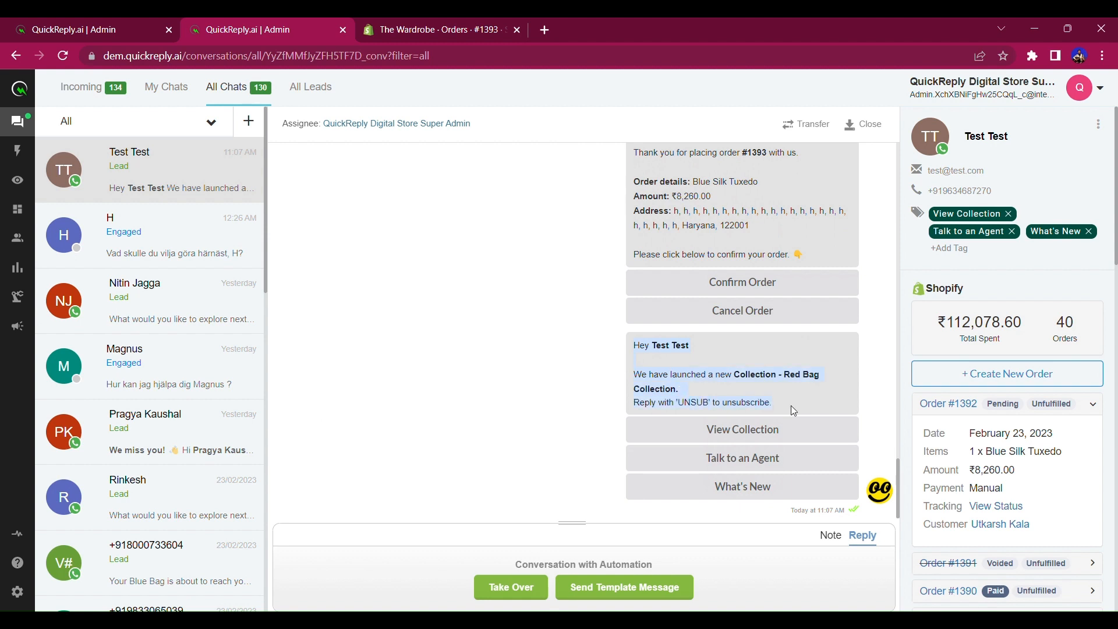
# Remove the View Collection, Talk to an Agent and What's New tags from the contact.
pyautogui.click(1008, 214)
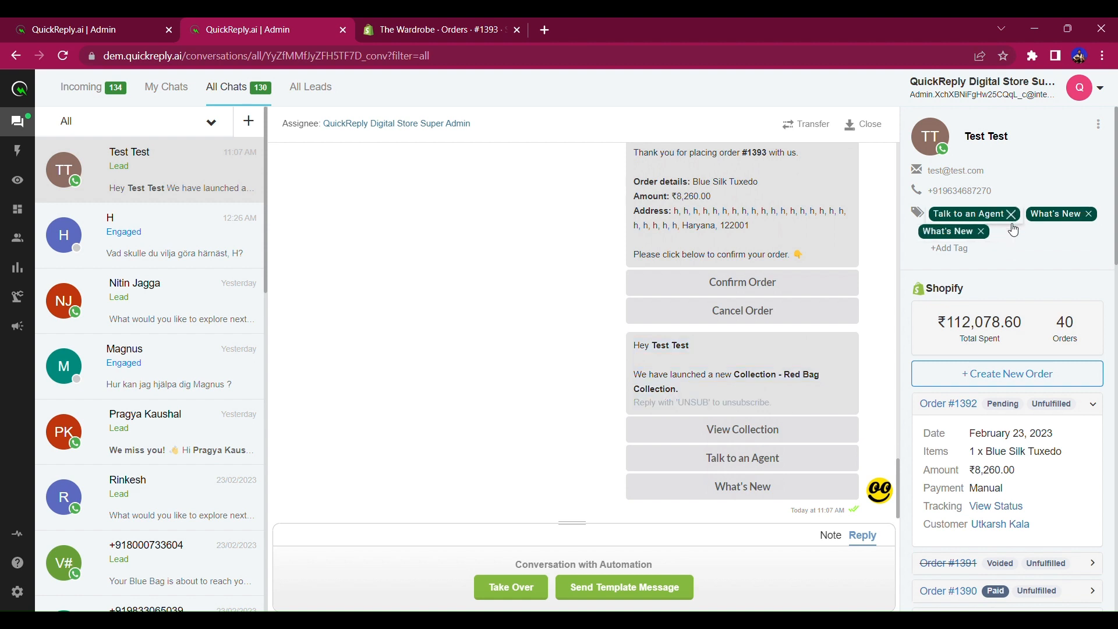
pyautogui.click(1013, 214)
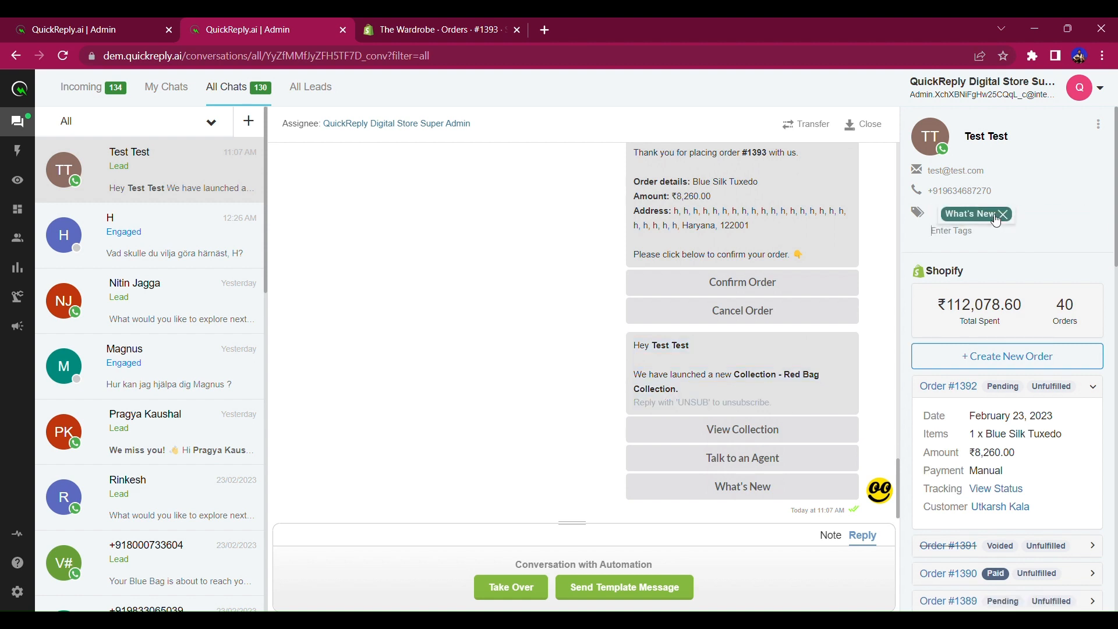
pyautogui.click(993, 215)
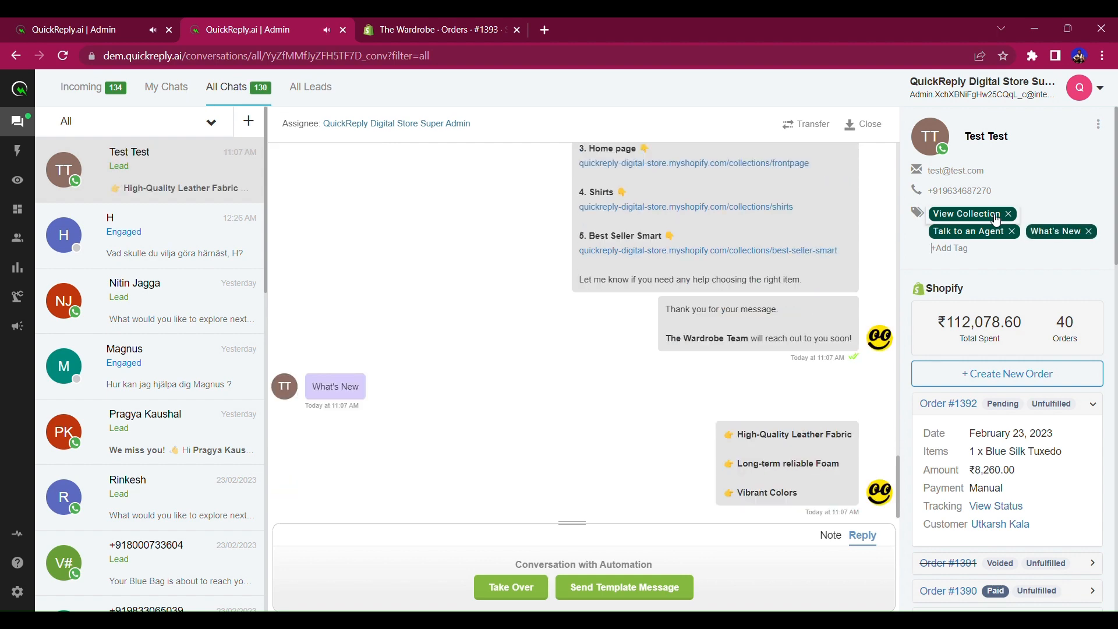
# Reopen the Test Test conversation from All Chats and scroll up to the collection message.
pyautogui.click(123, 88)
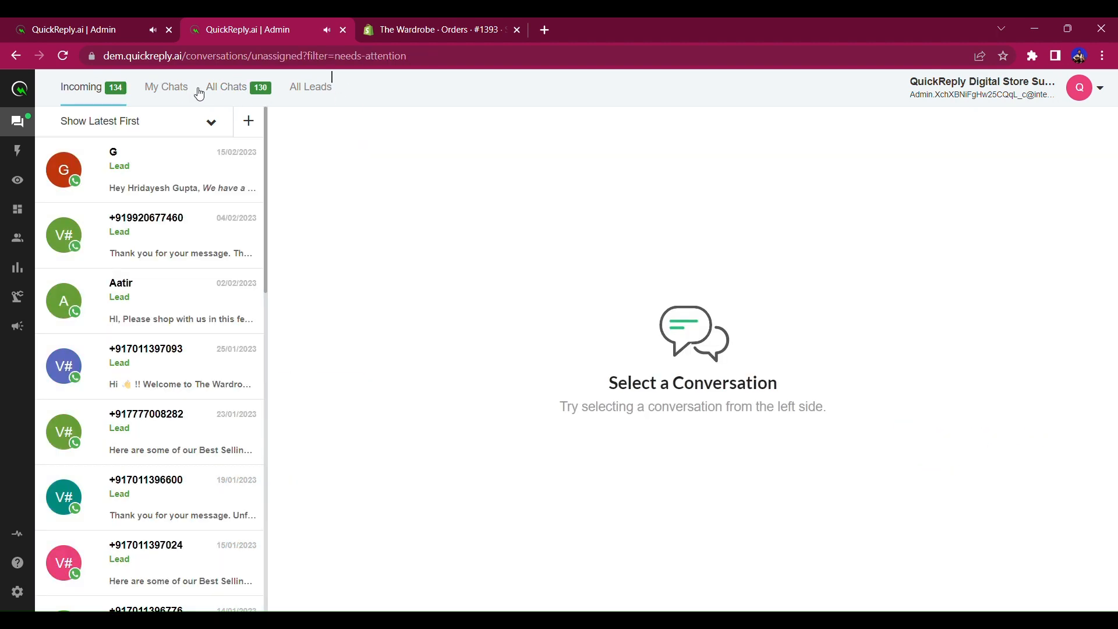
pyautogui.click(229, 89)
pyautogui.click(213, 181)
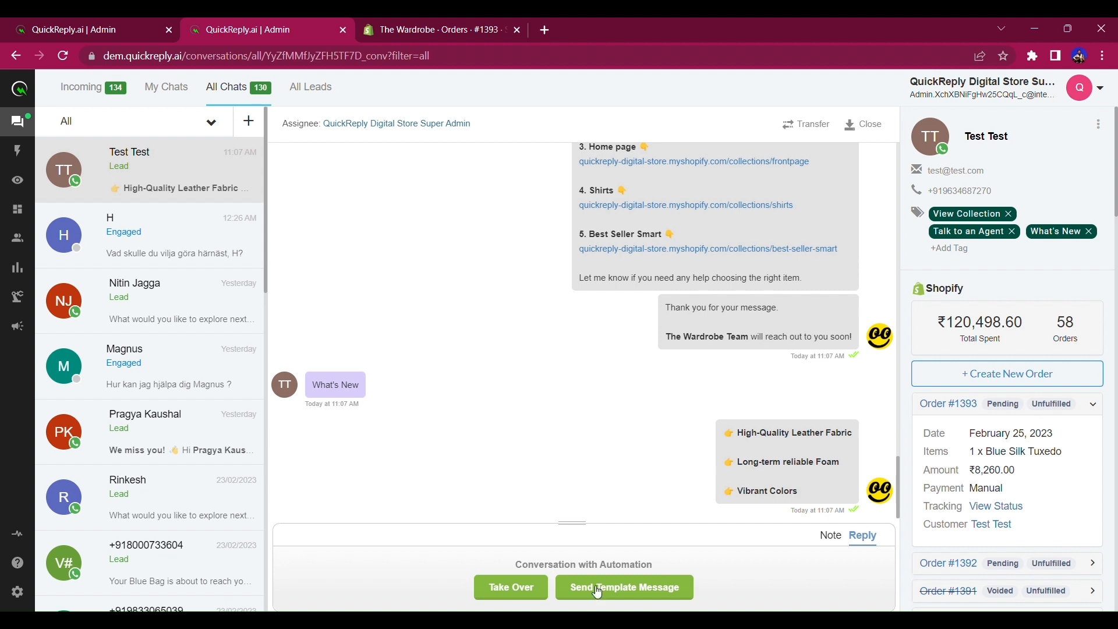
pyautogui.scroll(10, 841, 320)
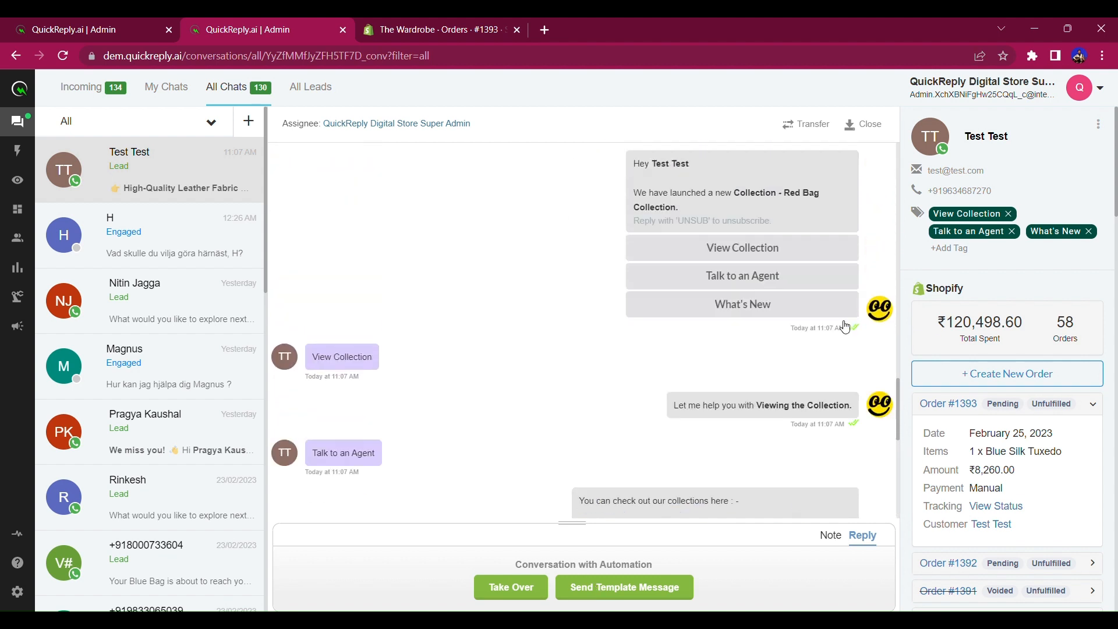